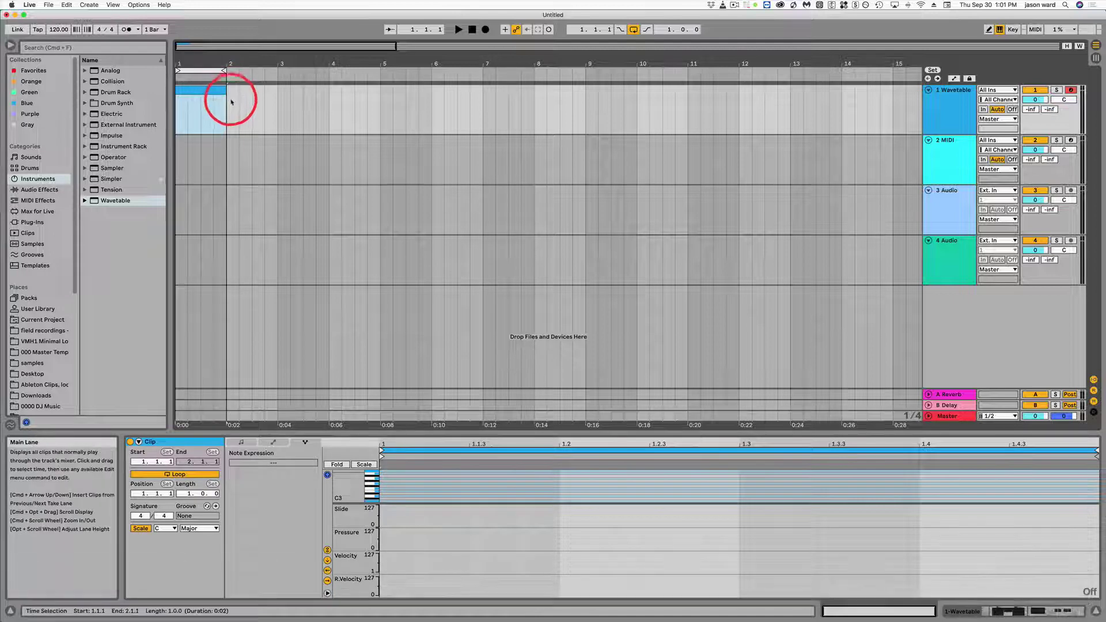
Select the MIDI clip on the Wavetable track and set its scale to D Minor
{"action": "left_click", "coordinate": [234, 105]}
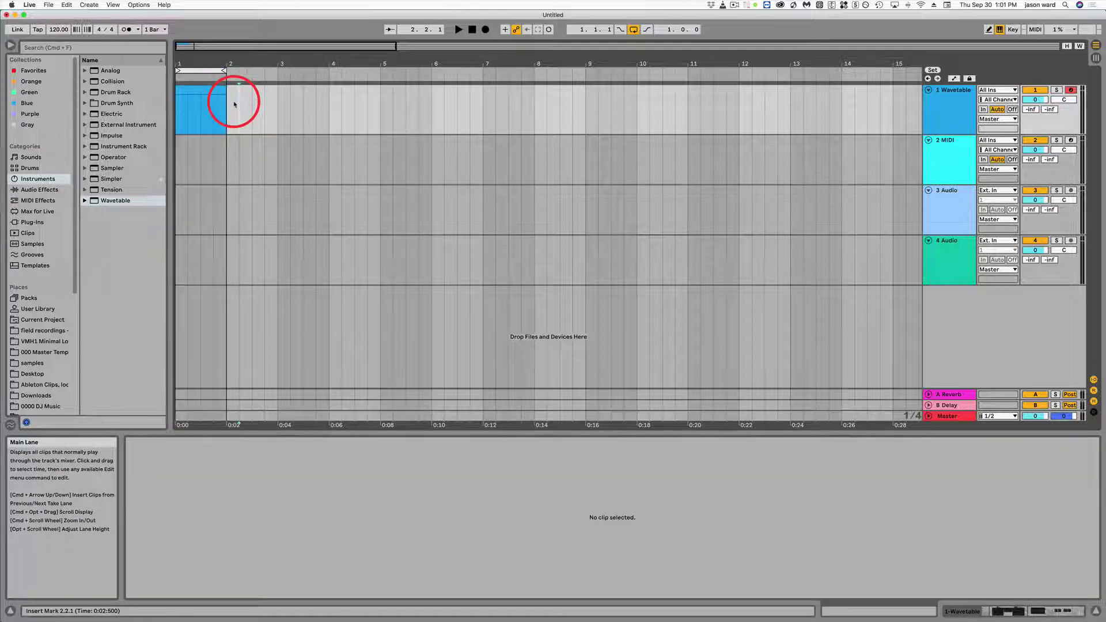
{"action": "left_click", "coordinate": [207, 106]}
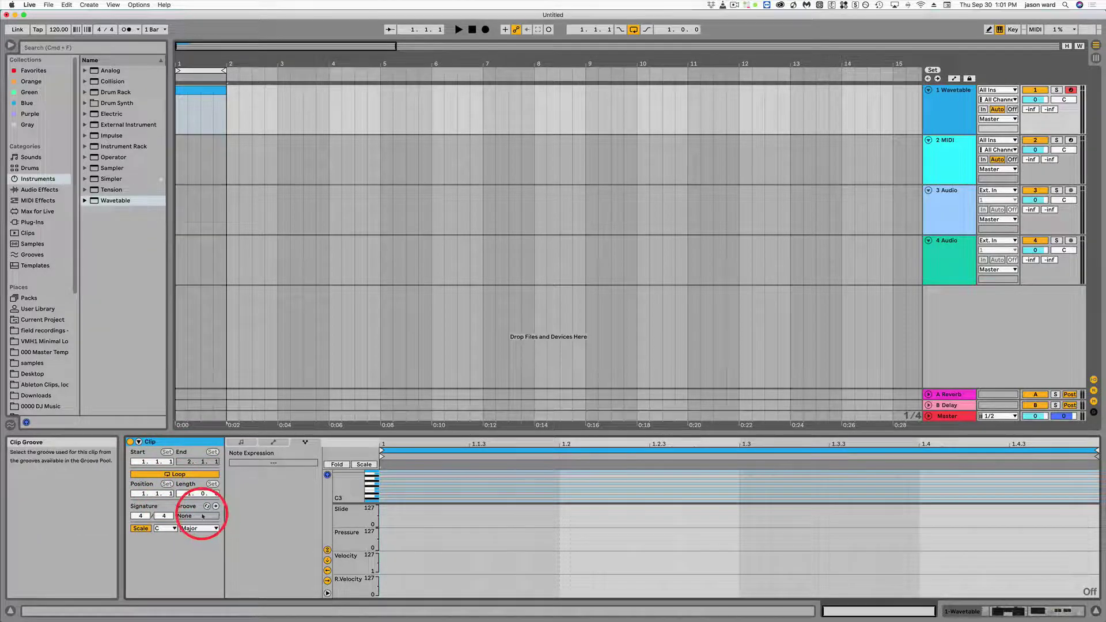
{"action": "left_click", "coordinate": [141, 529]}
{"action": "left_click", "coordinate": [141, 529]}
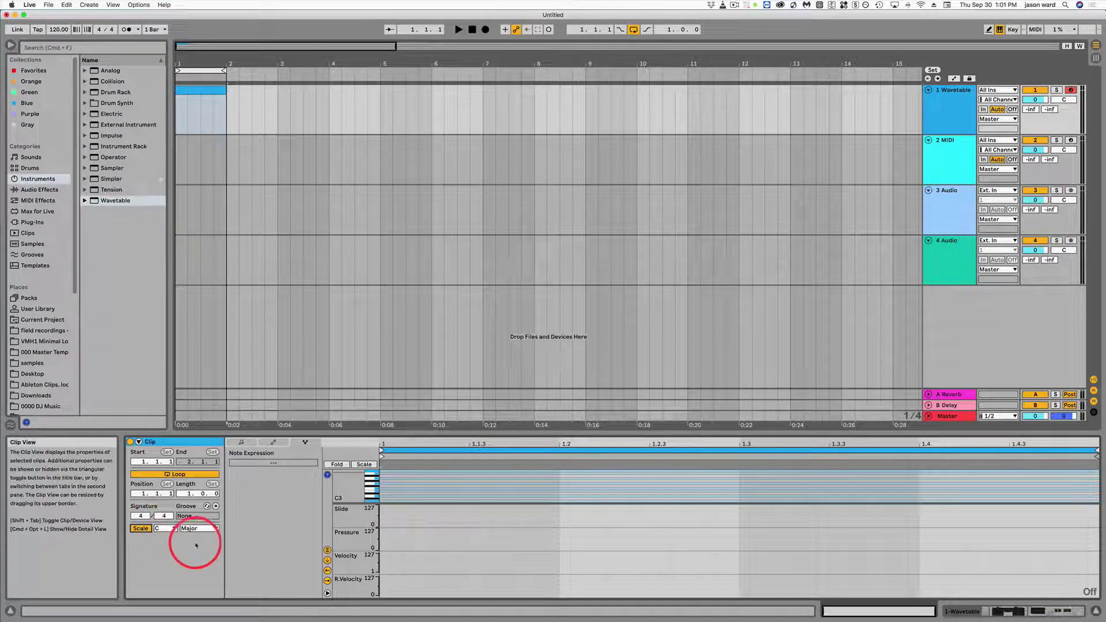
{"action": "left_click", "coordinate": [163, 528]}
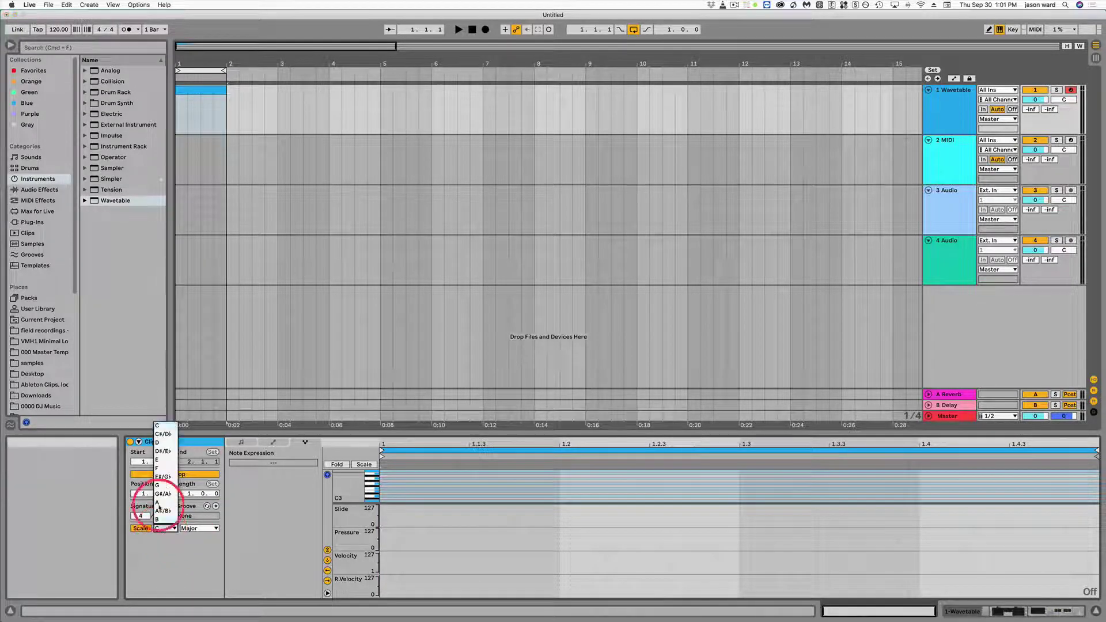
{"action": "left_click", "coordinate": [159, 443]}
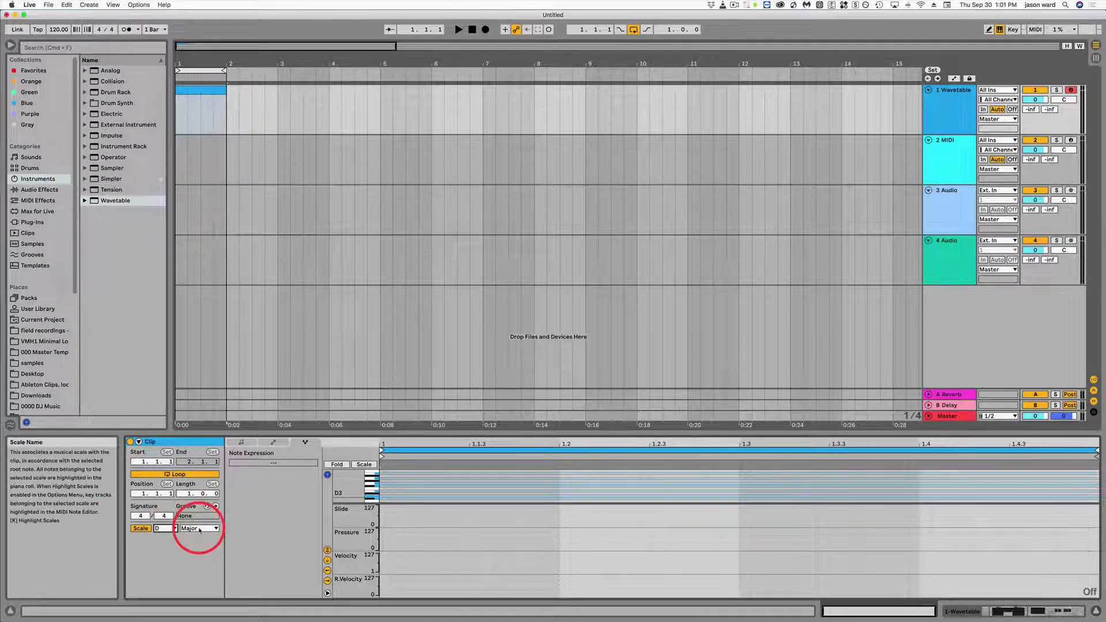
{"action": "left_click", "coordinate": [199, 528]}
{"action": "left_click", "coordinate": [190, 237]}
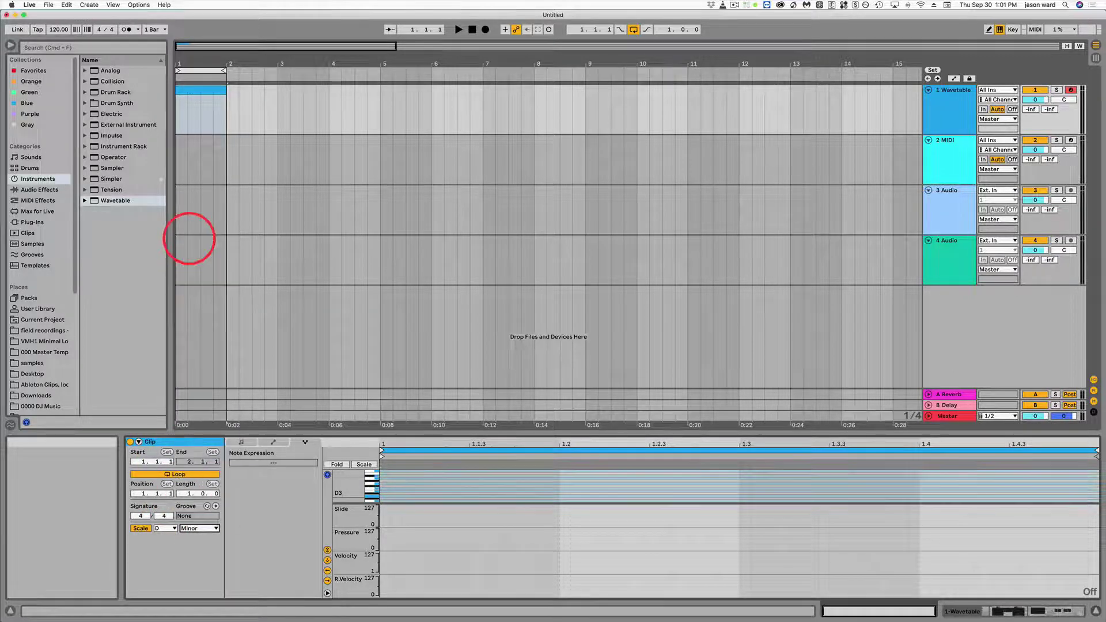
Hide the Slide, Pressure, Velocity and Release Velocity lanes below the clip's note editor
{"action": "left_click", "coordinate": [327, 549]}
{"action": "left_click", "coordinate": [327, 560]}
{"action": "left_click", "coordinate": [327, 570]}
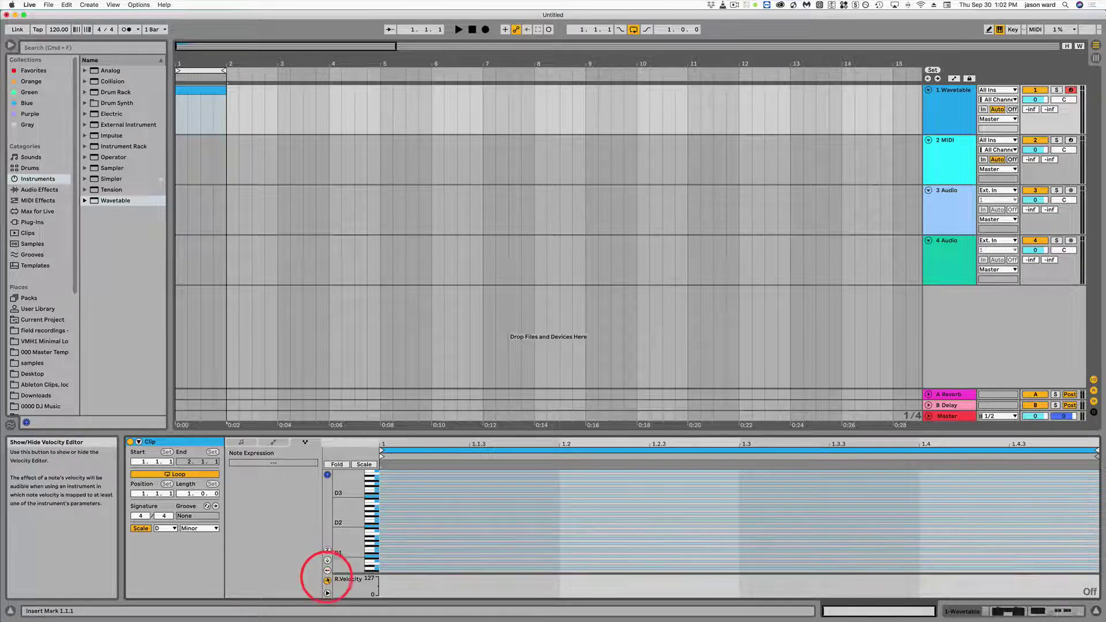
{"action": "left_click", "coordinate": [327, 580]}
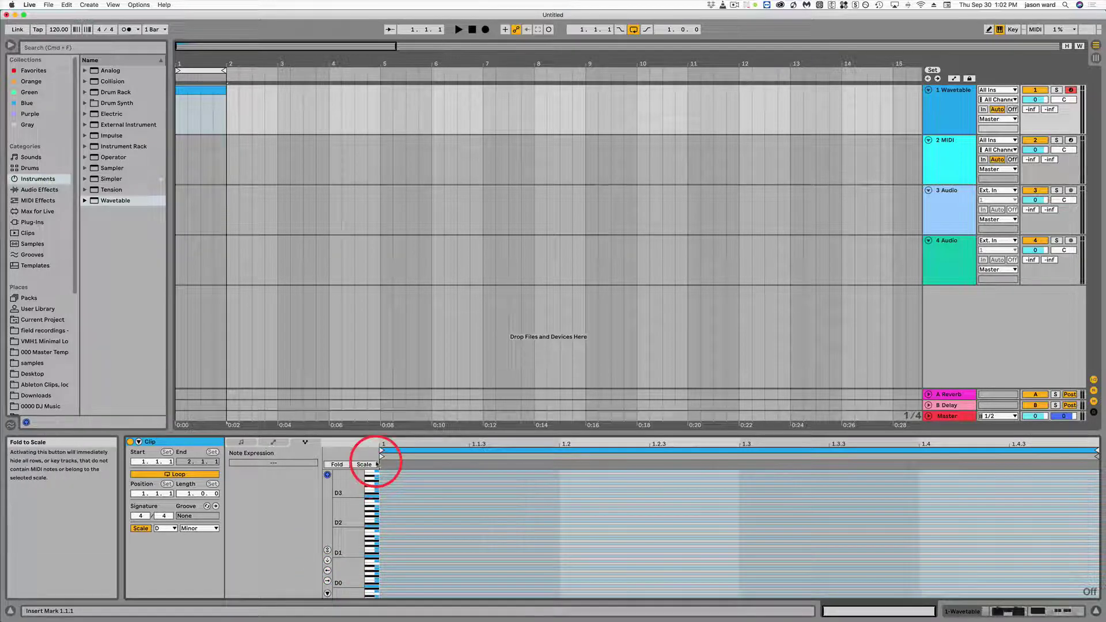
Fold the note editor to the scale and add four short descending notes on C4, A3, F3 and D3
{"action": "left_click_drag", "start_coordinate": [345, 487], "coordinate": [358, 481]}
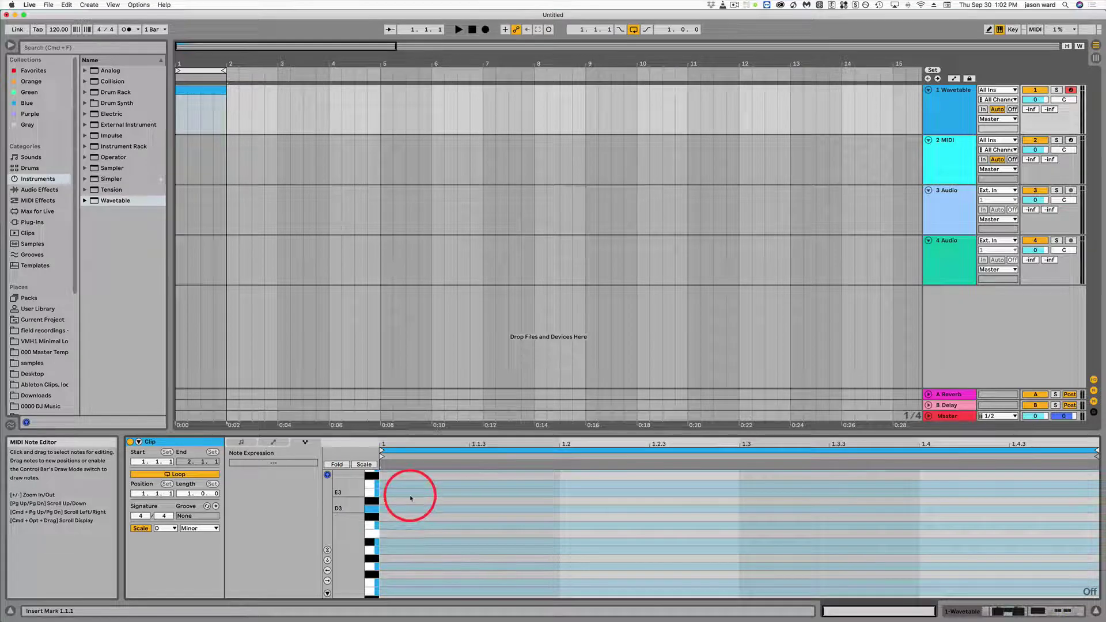
{"action": "left_click", "coordinate": [363, 464]}
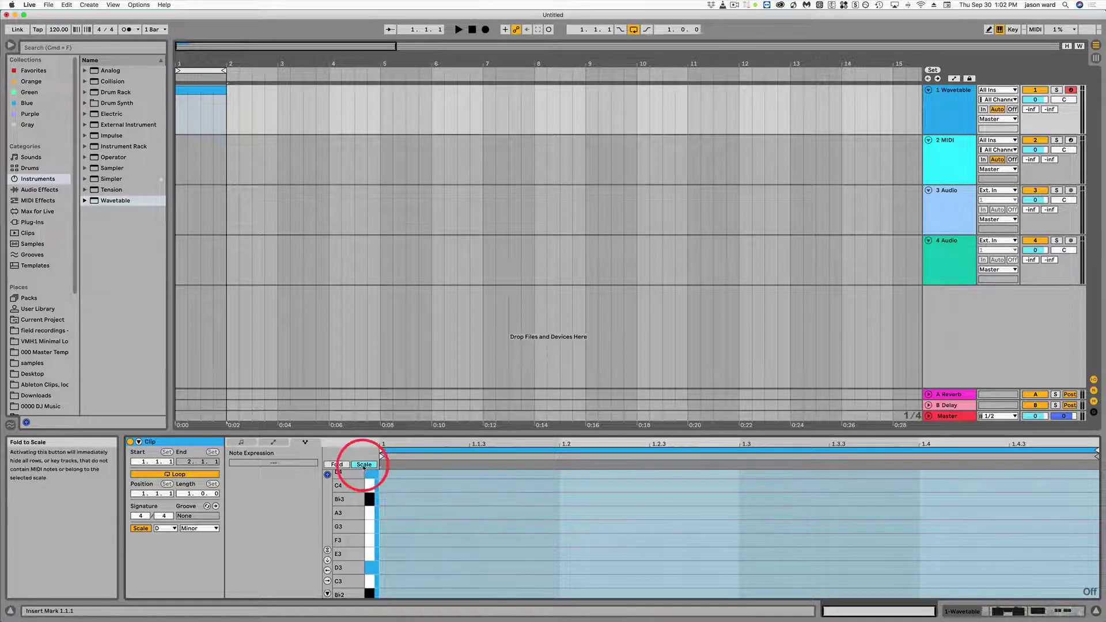
{"action": "double_click", "coordinate": [384, 489]}
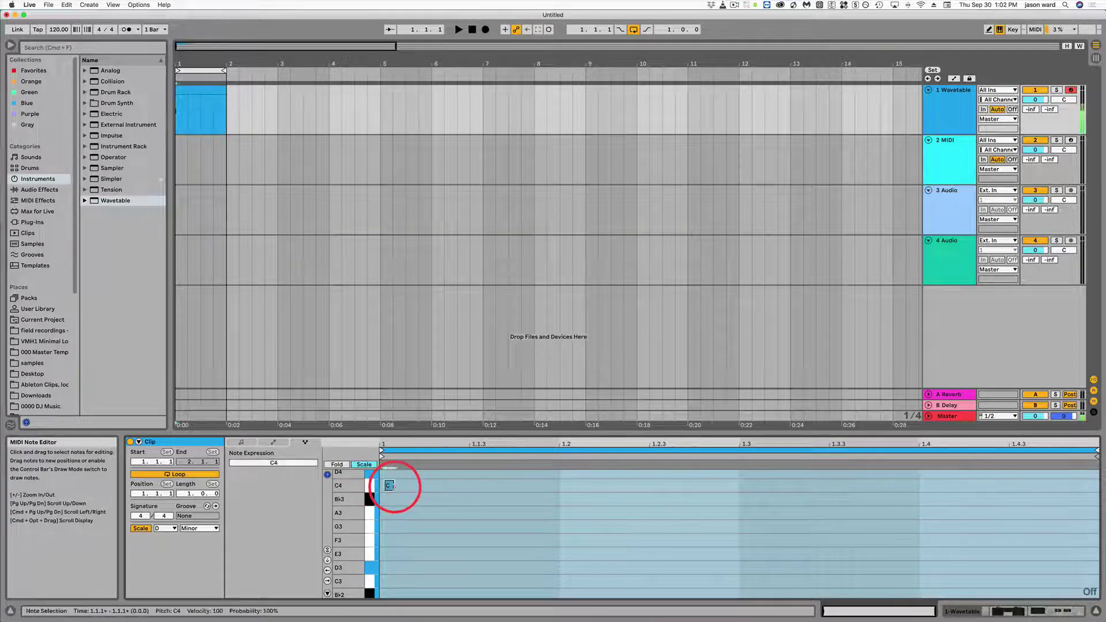
{"action": "double_click", "coordinate": [411, 514]}
{"action": "double_click", "coordinate": [455, 540]}
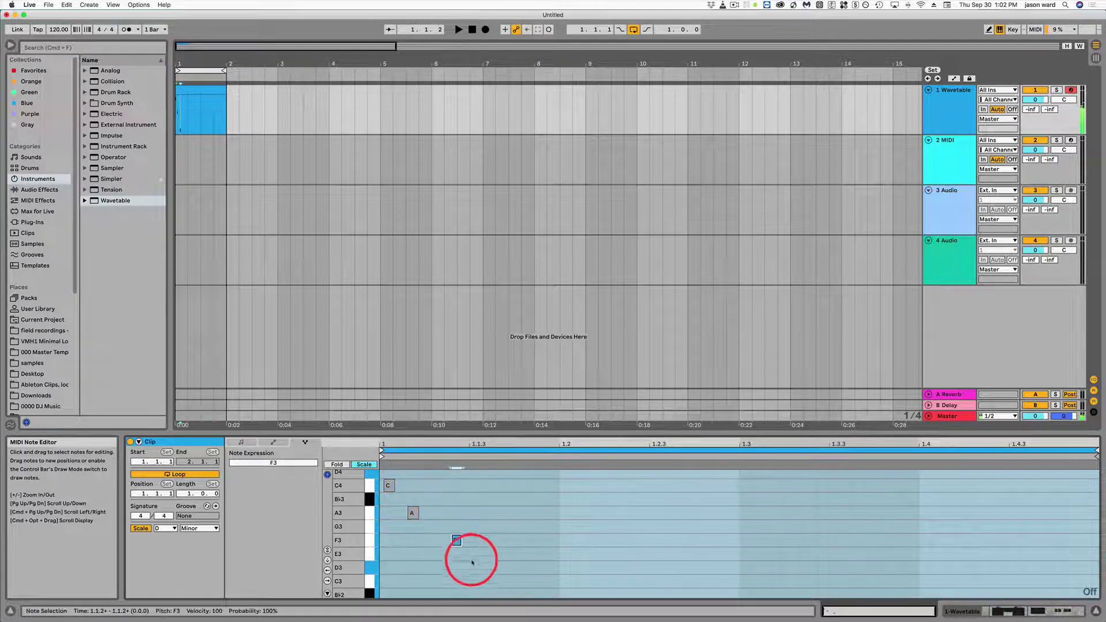
{"action": "double_click", "coordinate": [486, 569]}
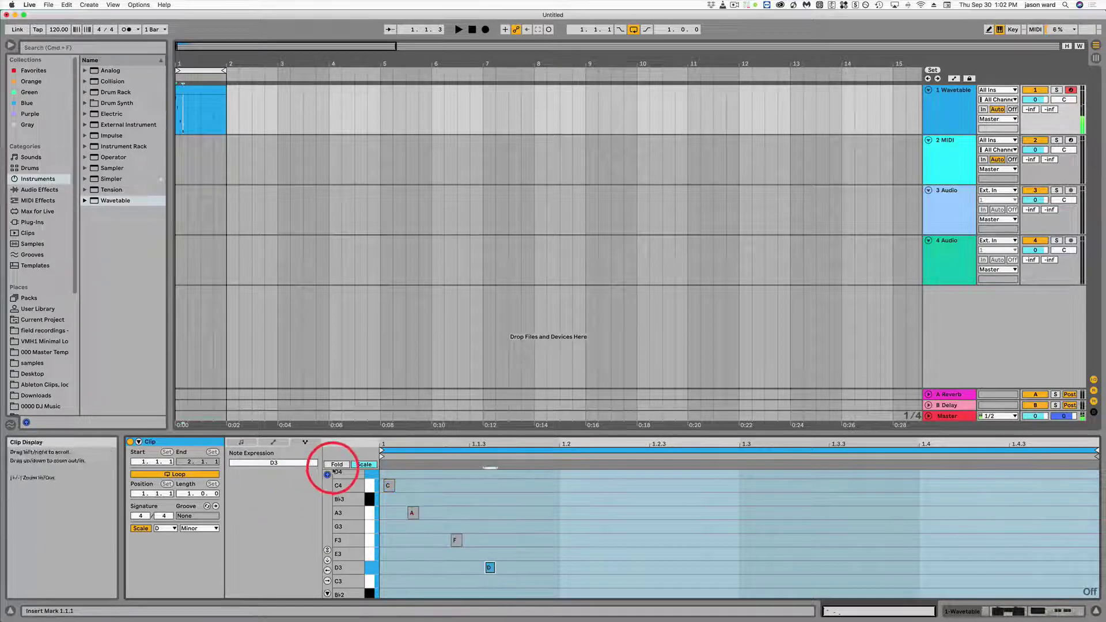
Fold the note editor to only the rows that contain notes, and unfold it again to show all keys
{"action": "left_click", "coordinate": [337, 464]}
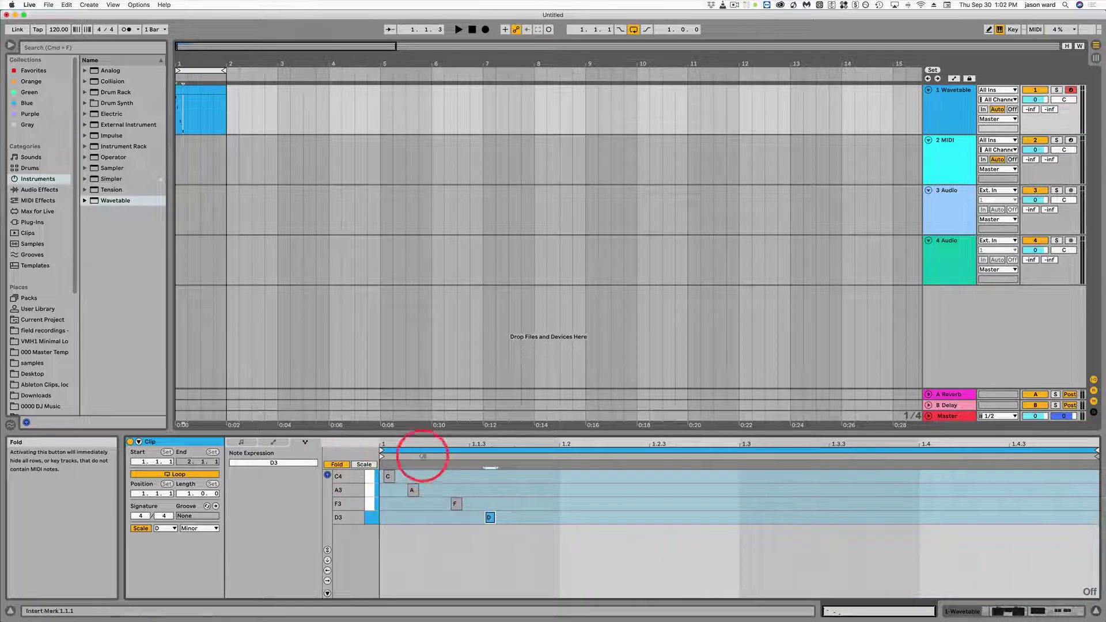
{"action": "left_click", "coordinate": [489, 524]}
{"action": "left_click", "coordinate": [490, 517]}
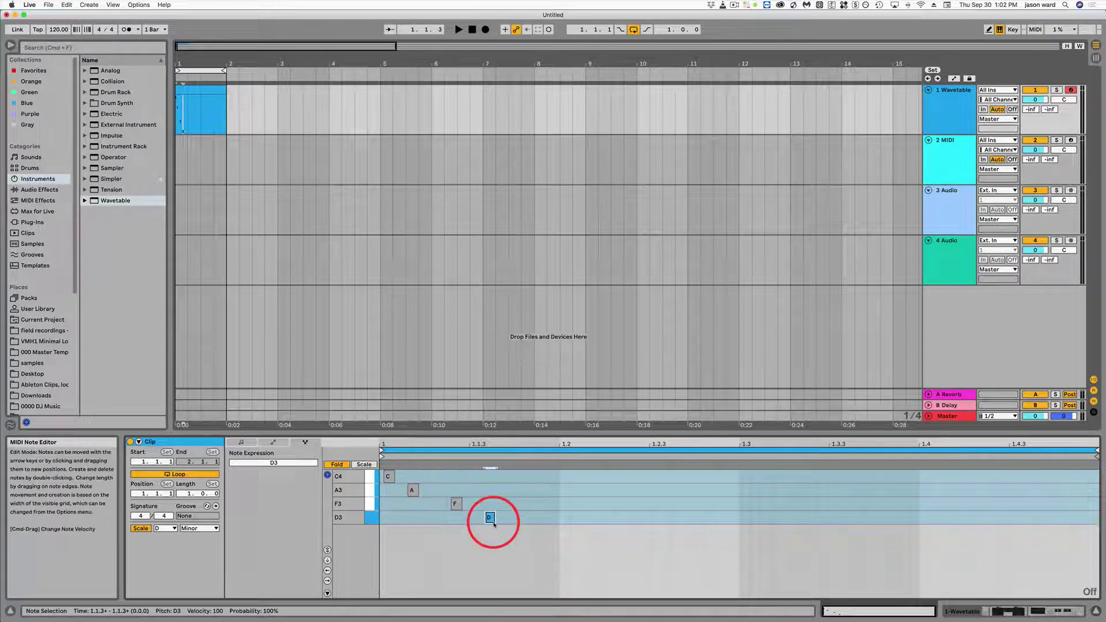
{"action": "left_click", "coordinate": [336, 465]}
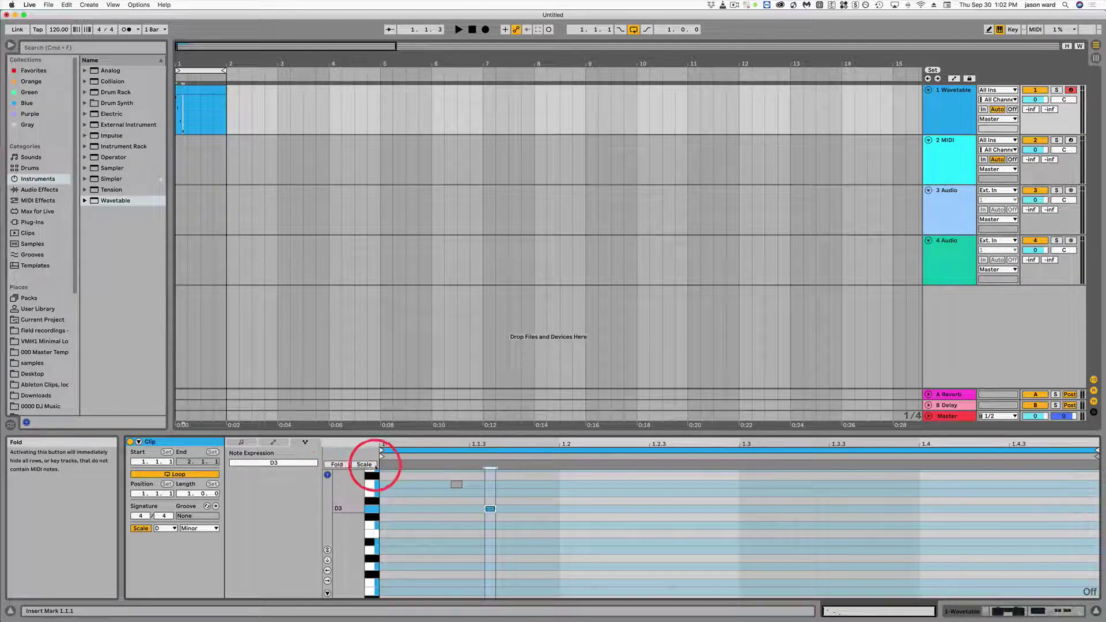
Select all four notes in the clip and delete them
{"action": "left_click", "coordinate": [490, 508]}
{"action": "scroll", "coordinate": [430, 516], "scroll_direction": "up", "scroll_amount": 1}
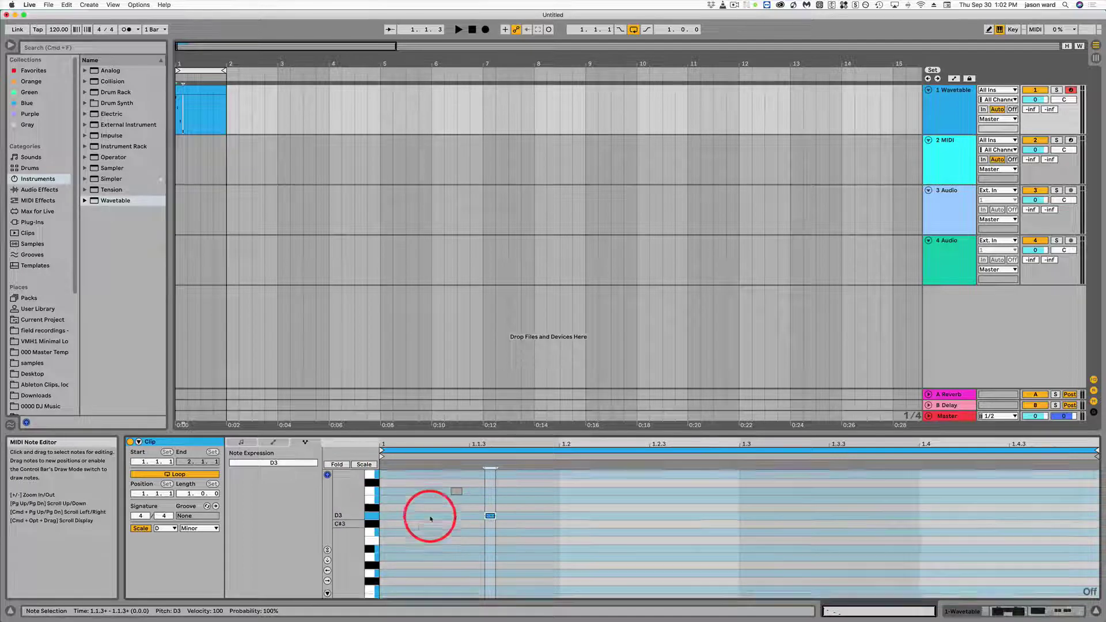
{"action": "scroll", "coordinate": [430, 517], "scroll_direction": "up", "scroll_amount": 9}
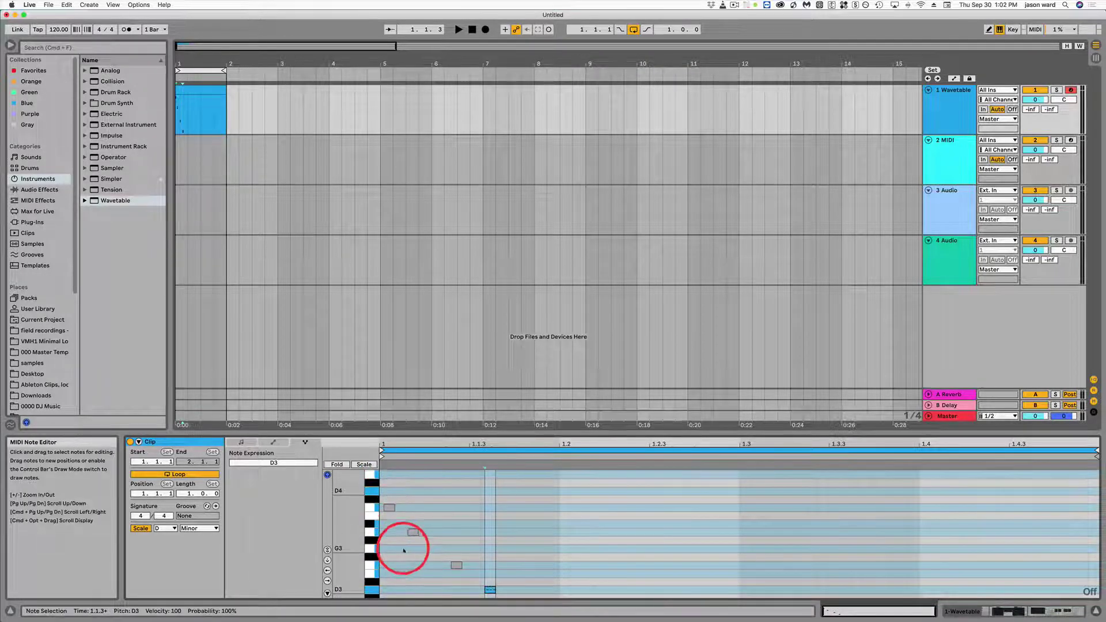
{"action": "key", "text": "super+a"}
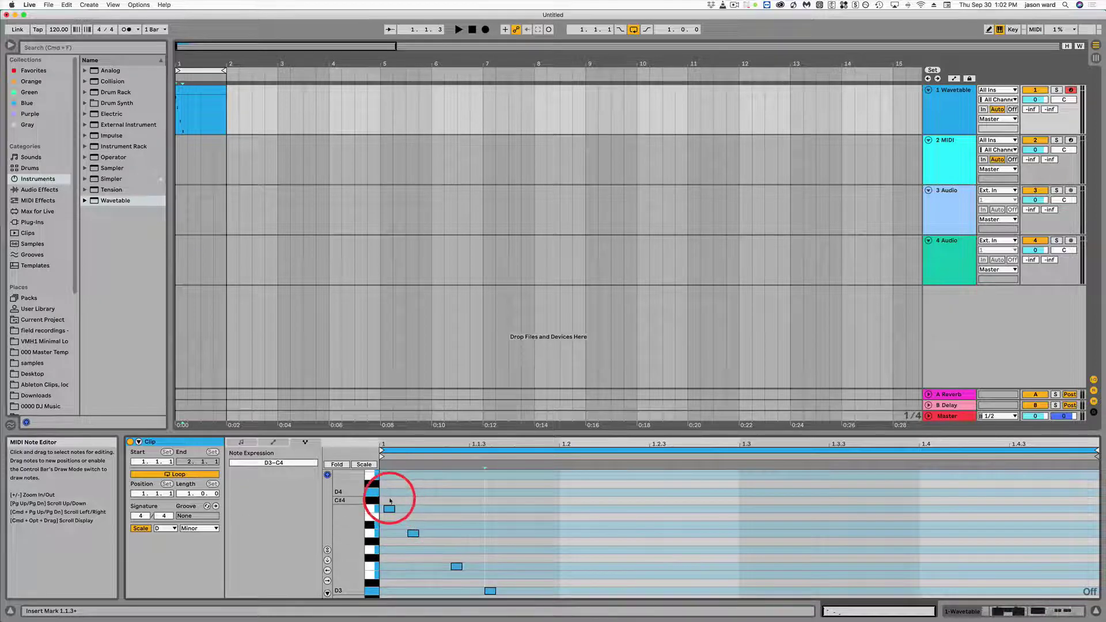
{"action": "left_click_drag", "start_coordinate": [389, 499], "coordinate": [487, 591]}
{"action": "key", "text": "BackSpace"}
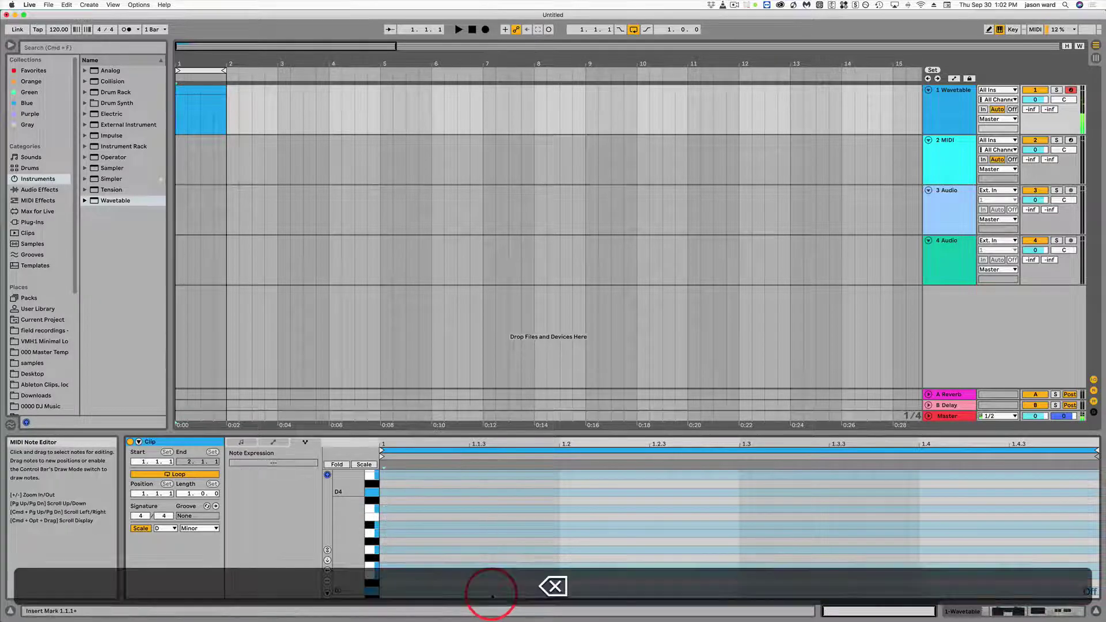
{"action": "left_click", "coordinate": [199, 527]}
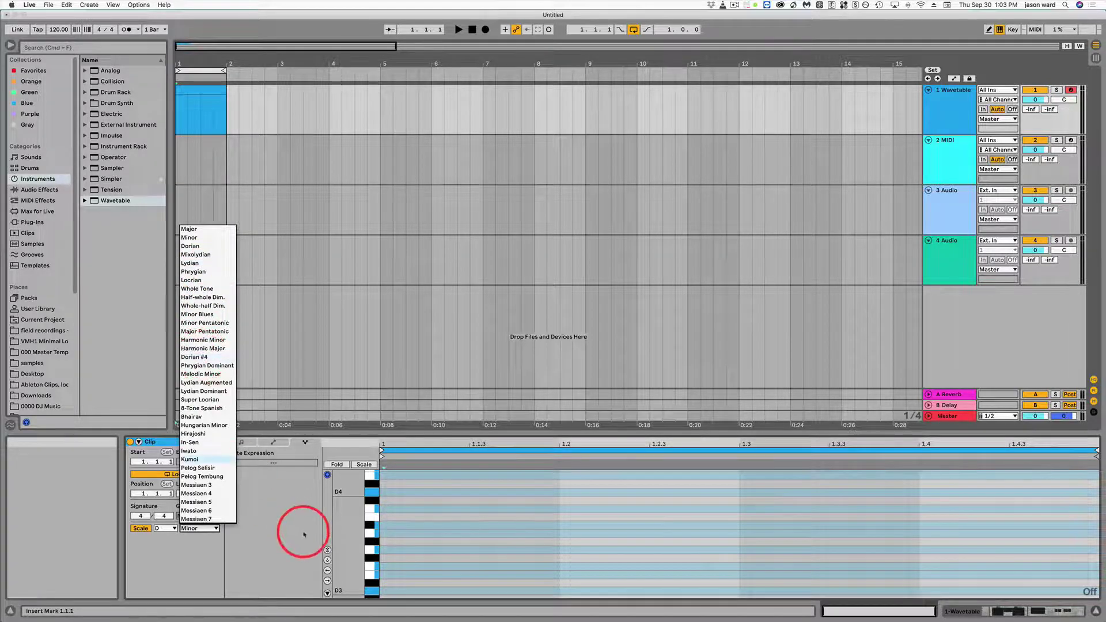
{"action": "left_click", "coordinate": [286, 526]}
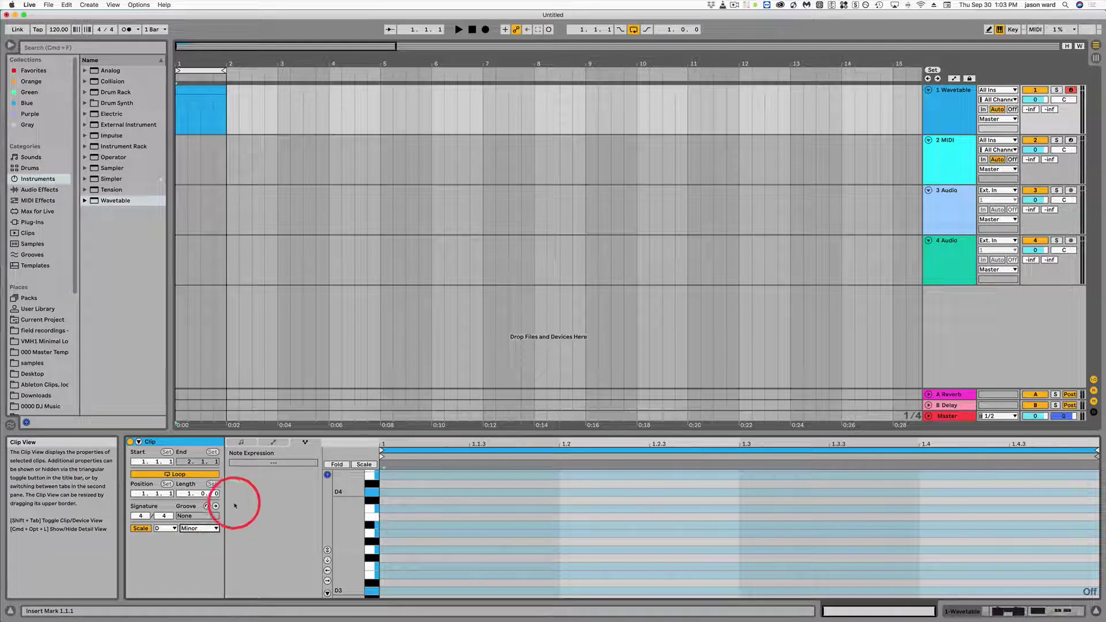
Show the clip's note tools and add sixteenth notes E4, D4, A3, B♭3 and C4 within the first two beats, leaving a gap after D4
{"action": "left_click", "coordinate": [240, 442]}
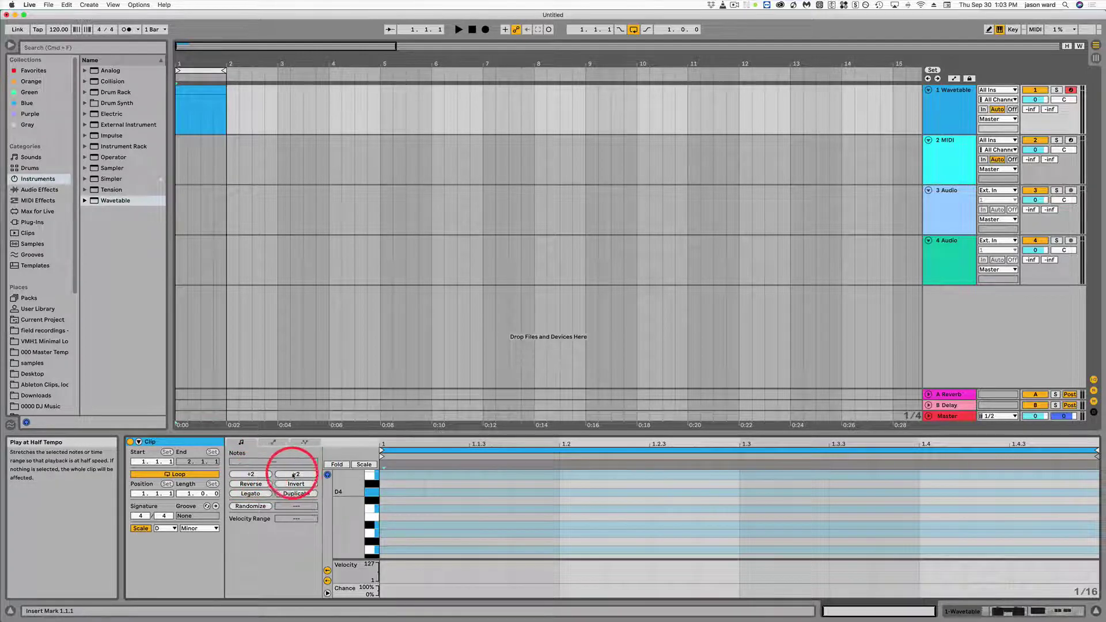
{"action": "double_click", "coordinate": [397, 475]}
{"action": "double_click", "coordinate": [448, 493]}
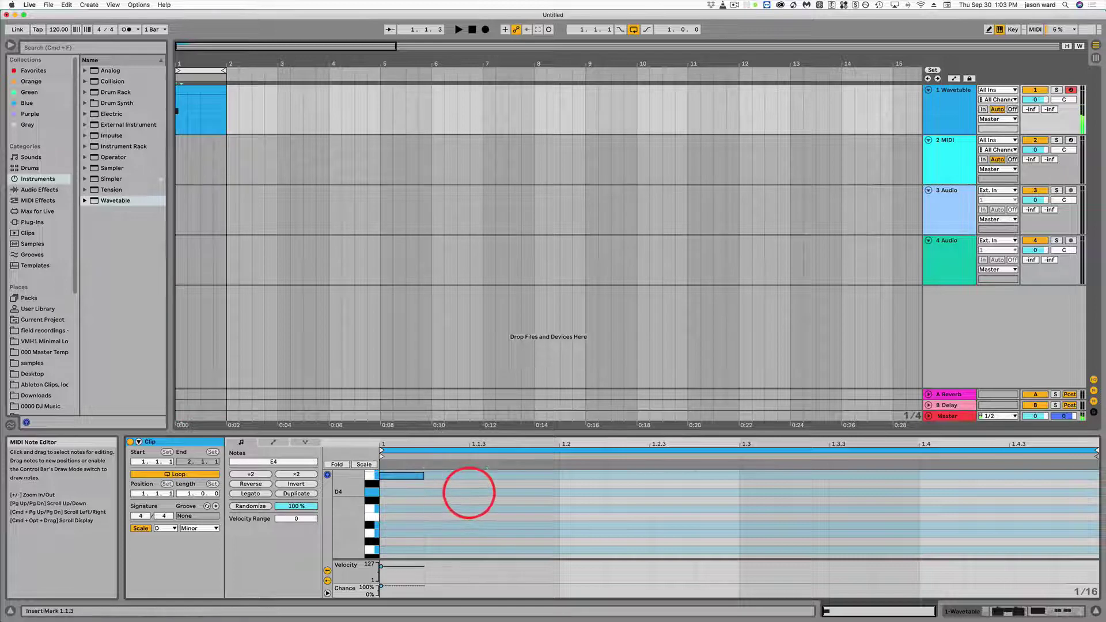
{"action": "double_click", "coordinate": [527, 533]}
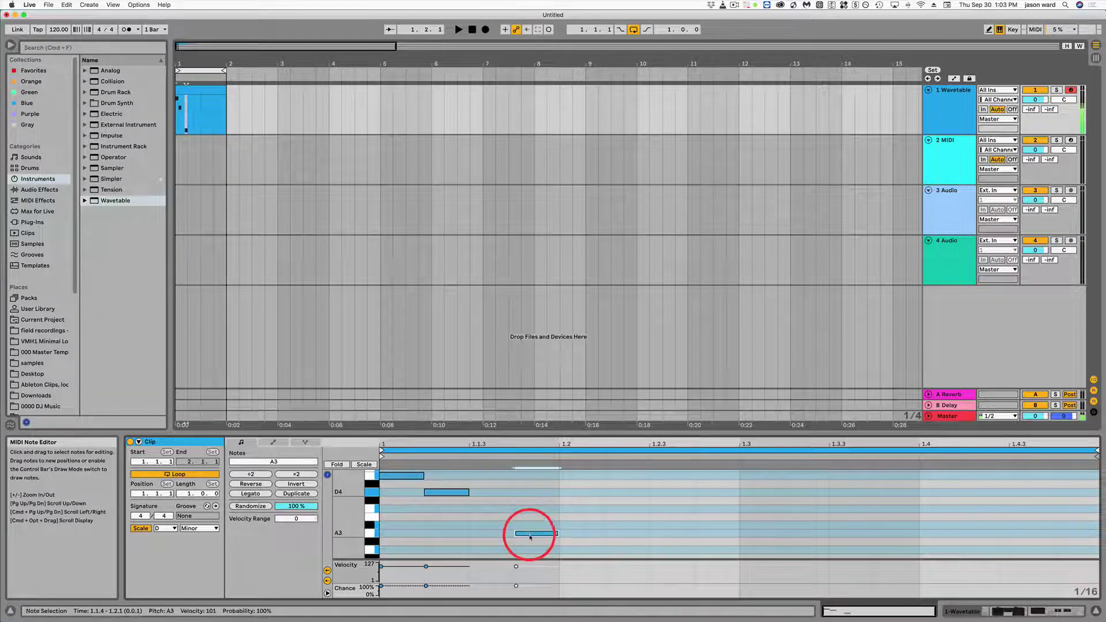
{"action": "double_click", "coordinate": [585, 525]}
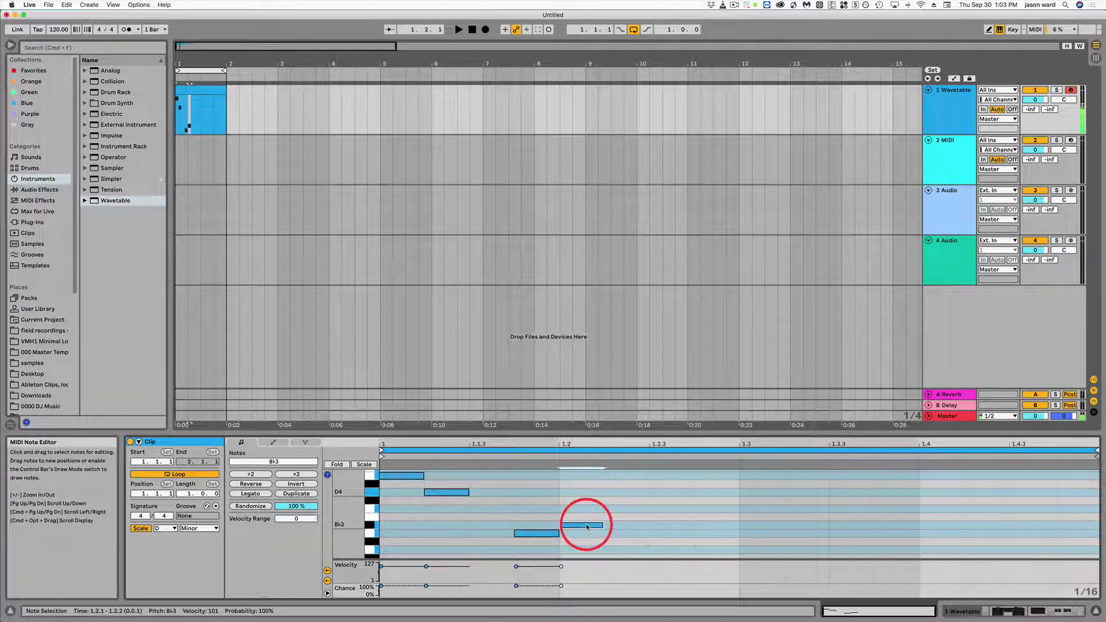
{"action": "left_click", "coordinate": [633, 513]}
{"action": "double_click", "coordinate": [633, 510]}
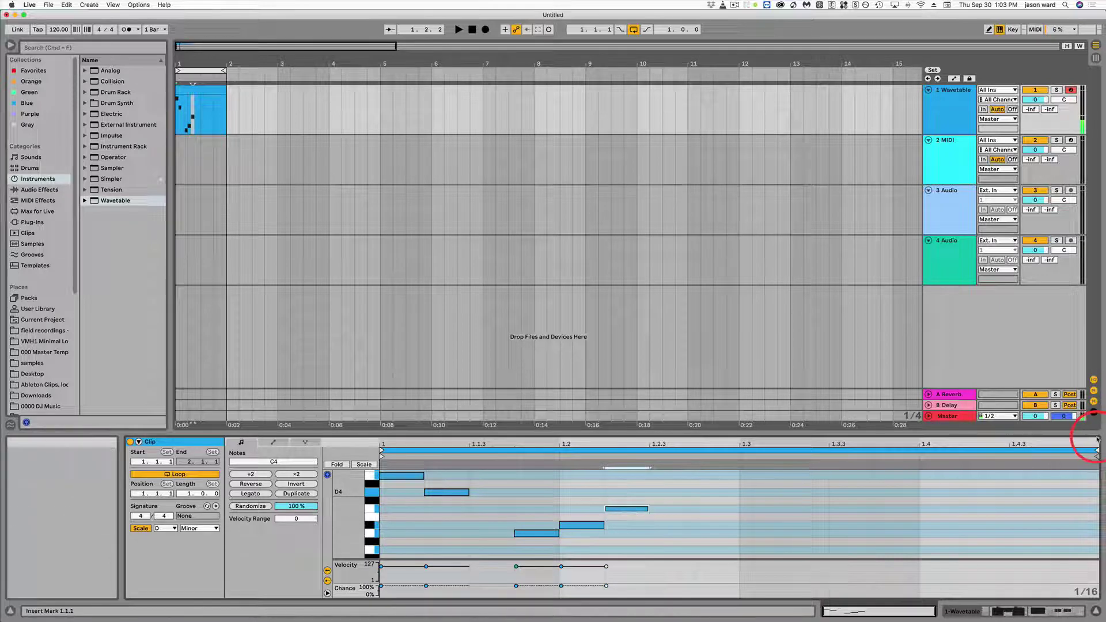
Shorten the clip's loop to two beats, ending at 1.3.1, and play it back
{"action": "left_click_drag", "start_coordinate": [1094, 451], "coordinate": [741, 454]}
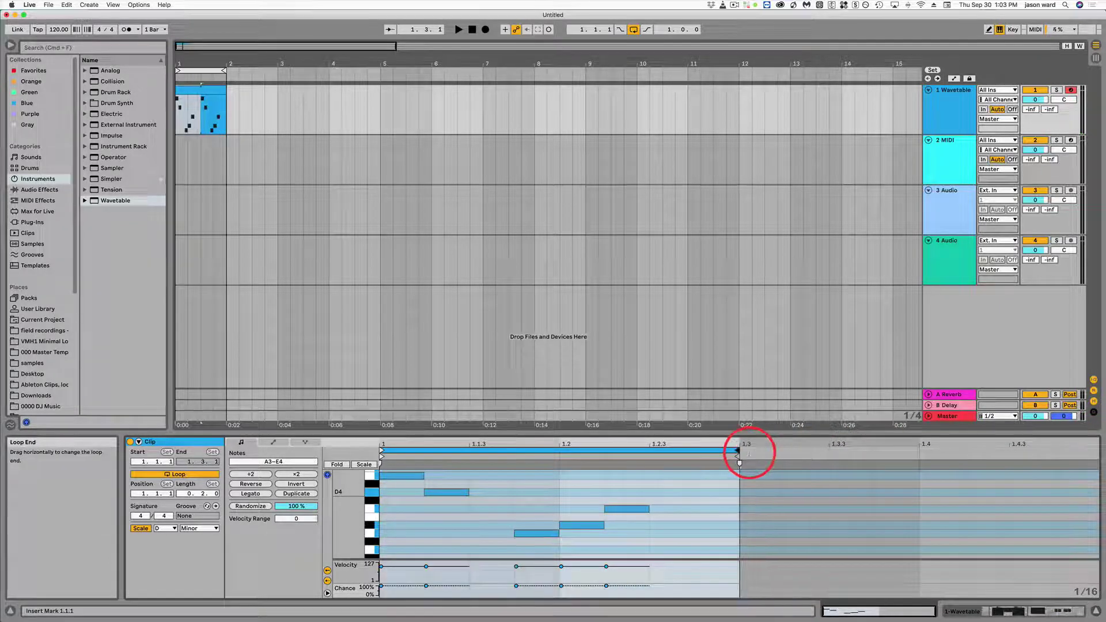
{"action": "key", "text": "space"}
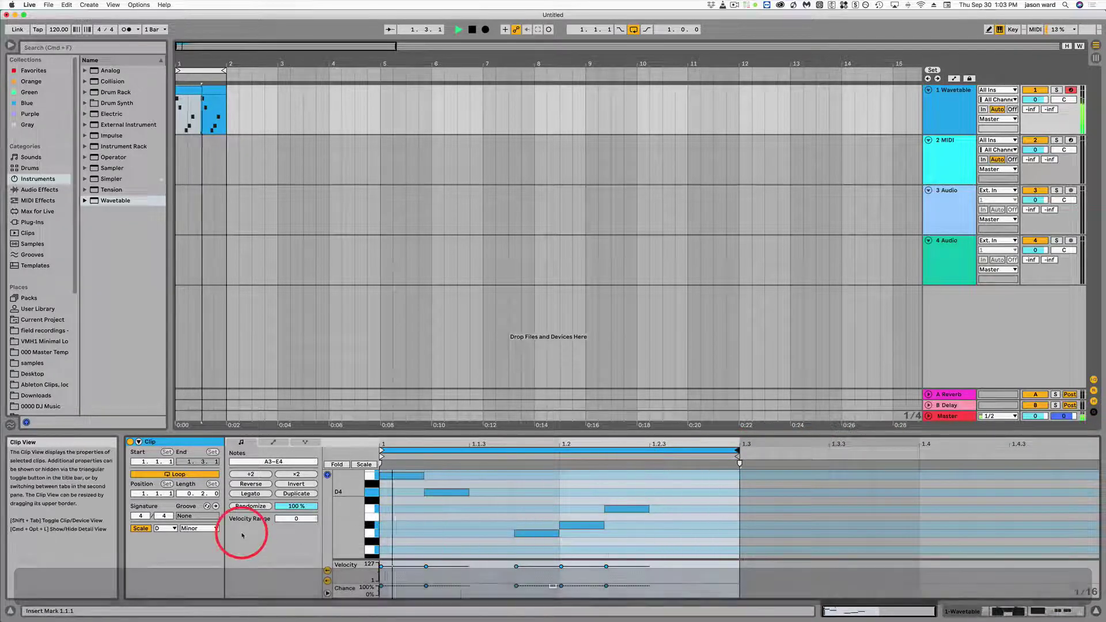
{"action": "key", "text": "space"}
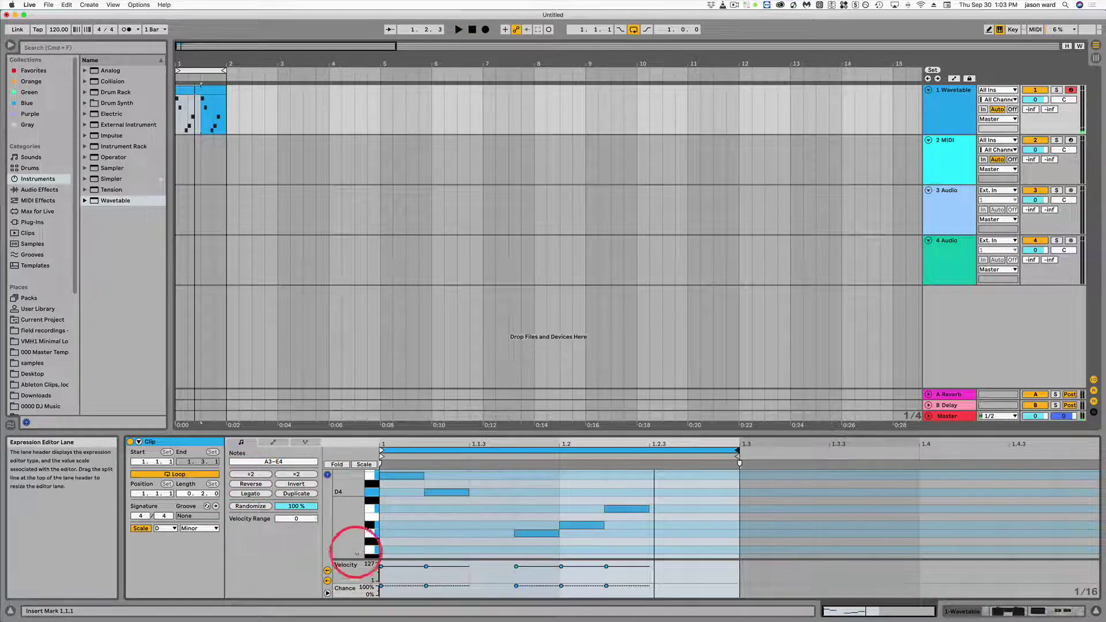
Select all the notes, try them at double tempo with a short playback, and undo the tempo change
{"action": "left_click_drag", "start_coordinate": [396, 551], "coordinate": [645, 473]}
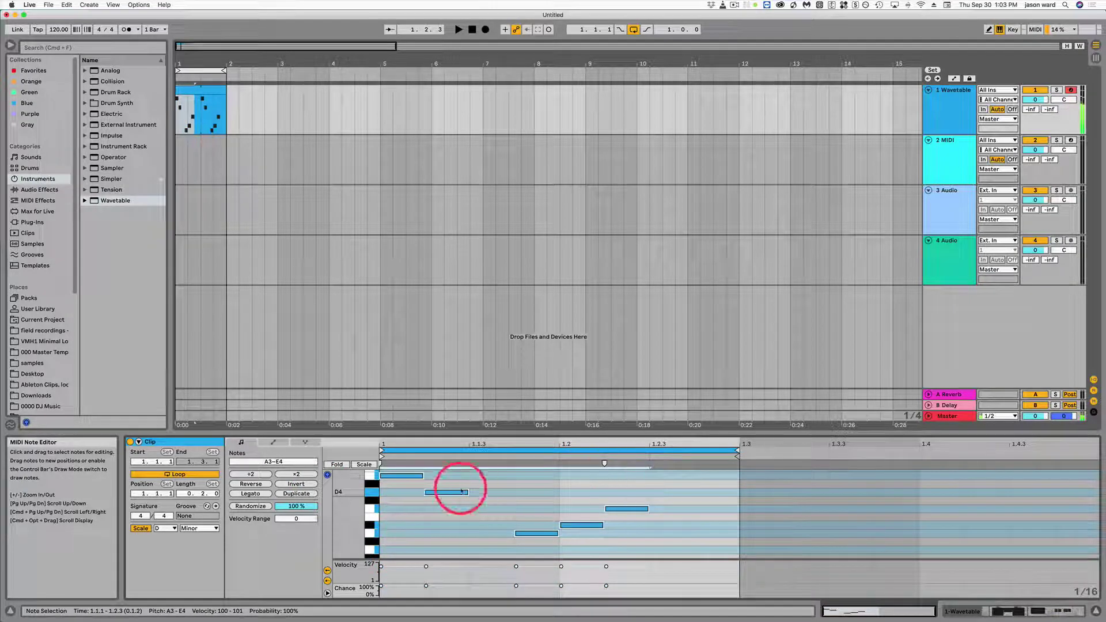
{"action": "left_click", "coordinate": [250, 474]}
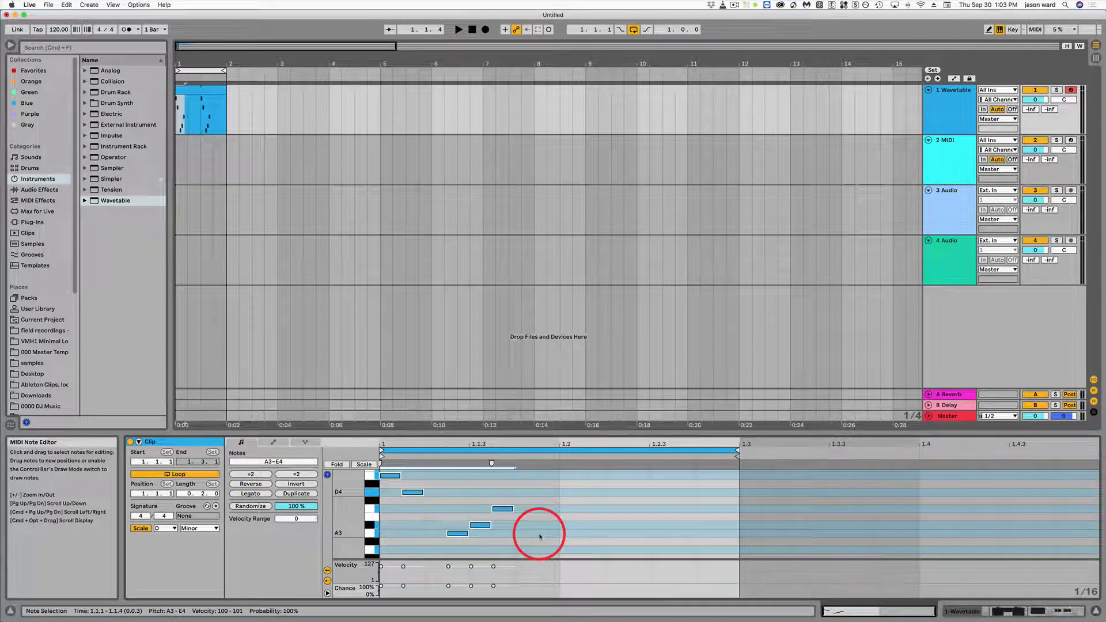
{"action": "key", "text": "space"}
{"action": "key", "text": "space"}
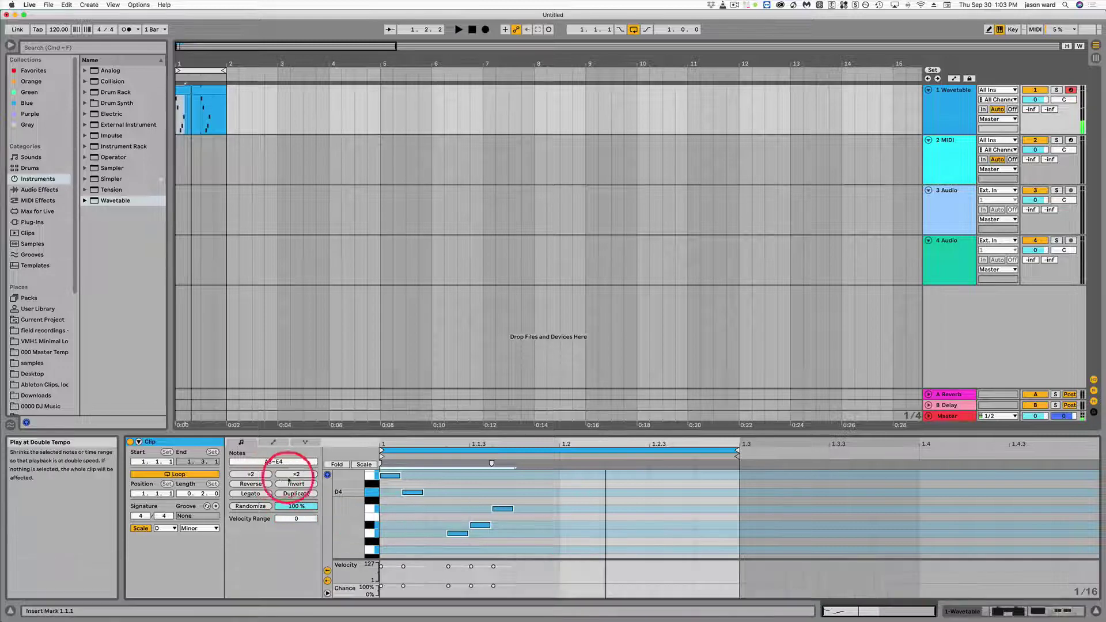
{"action": "key", "text": "ctrl+z"}
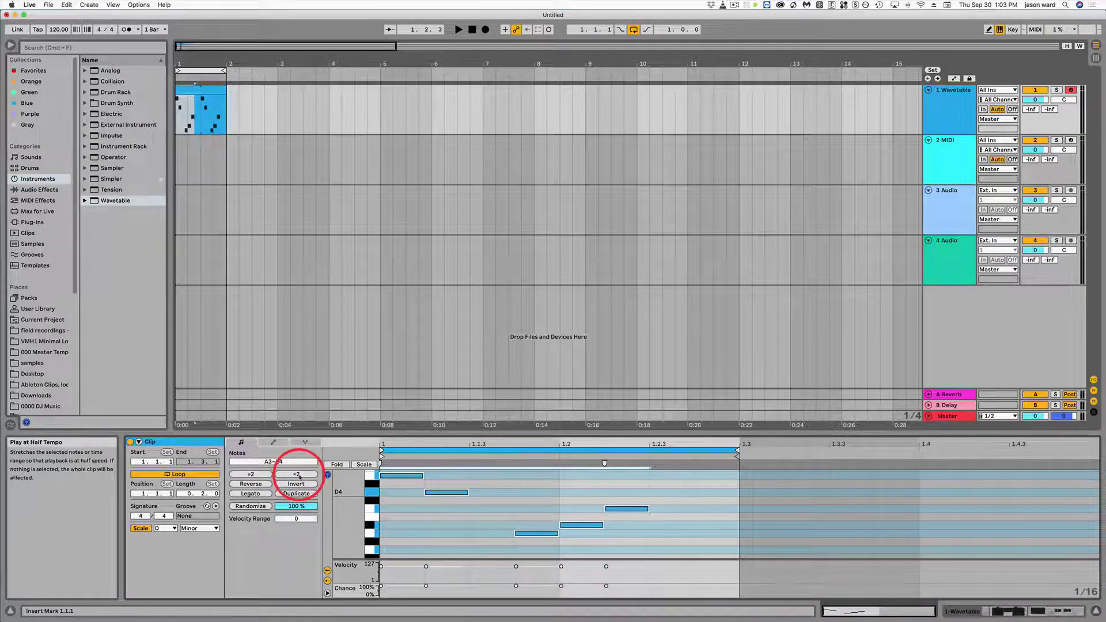
Stretch the selected notes so they play at half tempo
{"action": "left_click", "coordinate": [296, 474]}
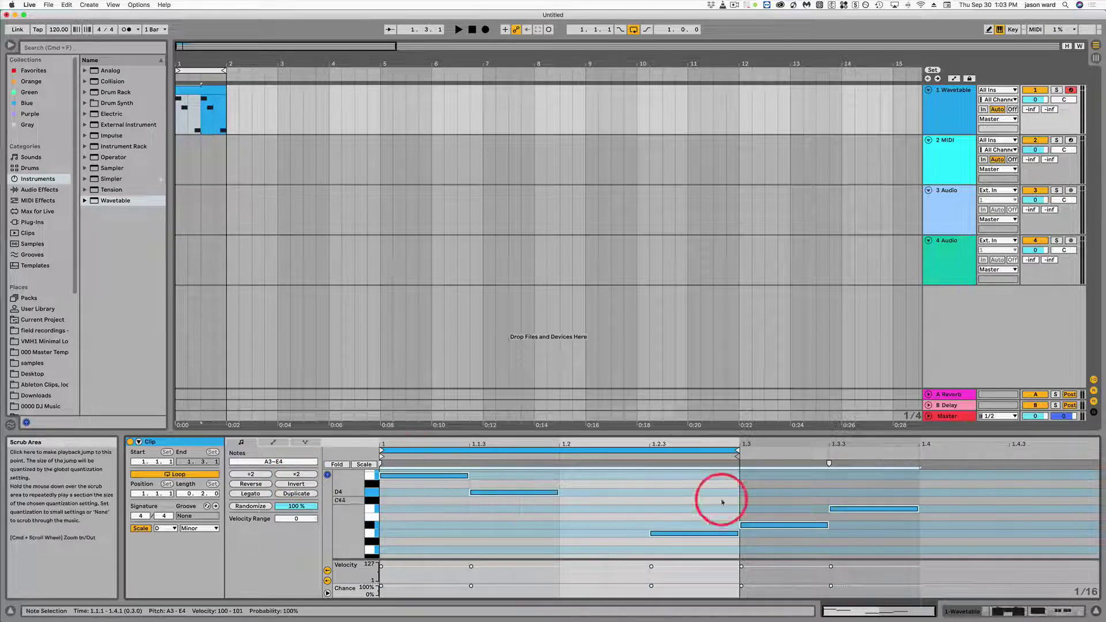
Extend the clip's loop to one full bar, ending at 2.1.1, and play it back
{"action": "left_click_drag", "start_coordinate": [736, 450], "coordinate": [1081, 458]}
{"action": "key", "text": "space"}
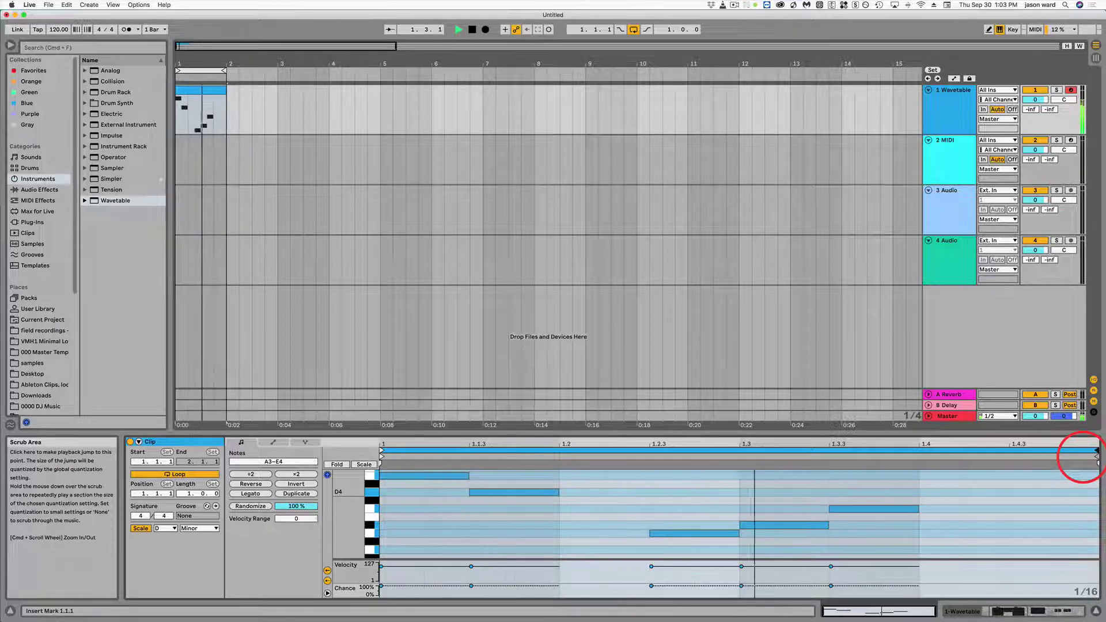
{"action": "key", "text": "space"}
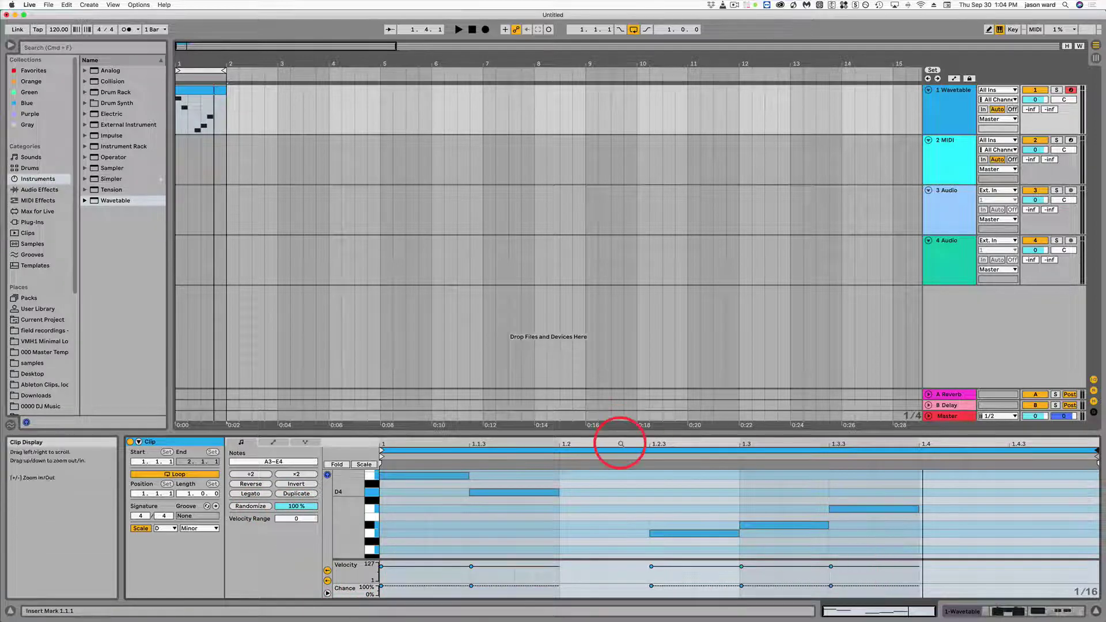
Add a C4 note at 1.2, select all the notes and shorten them by one sixteenth
{"action": "left_click", "coordinate": [582, 510]}
{"action": "double_click", "coordinate": [582, 510]}
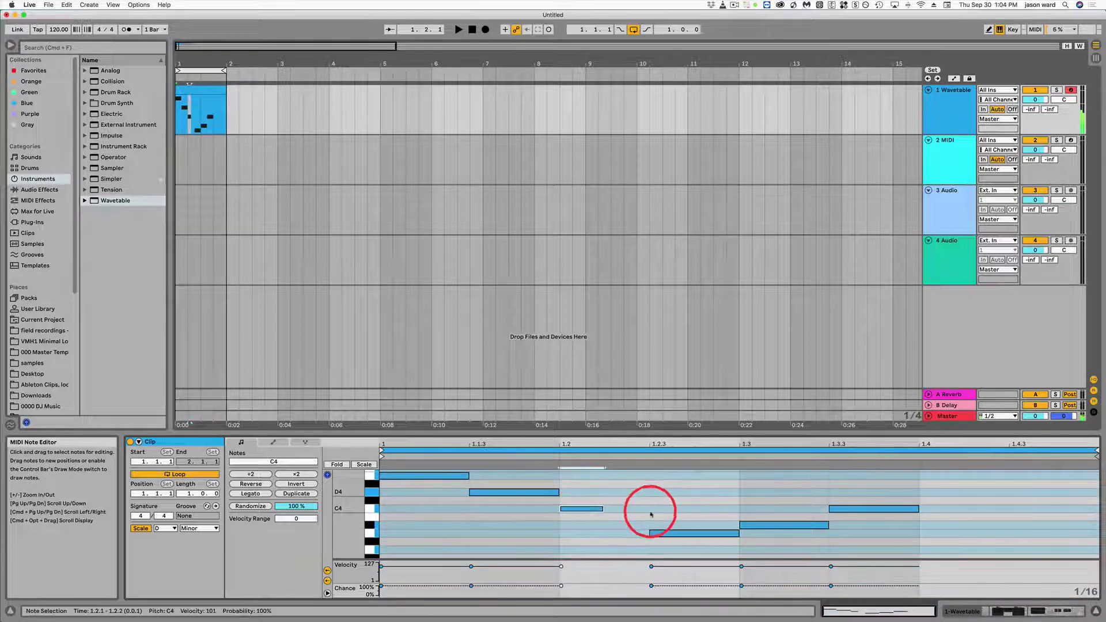
{"action": "left_click_drag", "start_coordinate": [401, 552], "coordinate": [957, 455]}
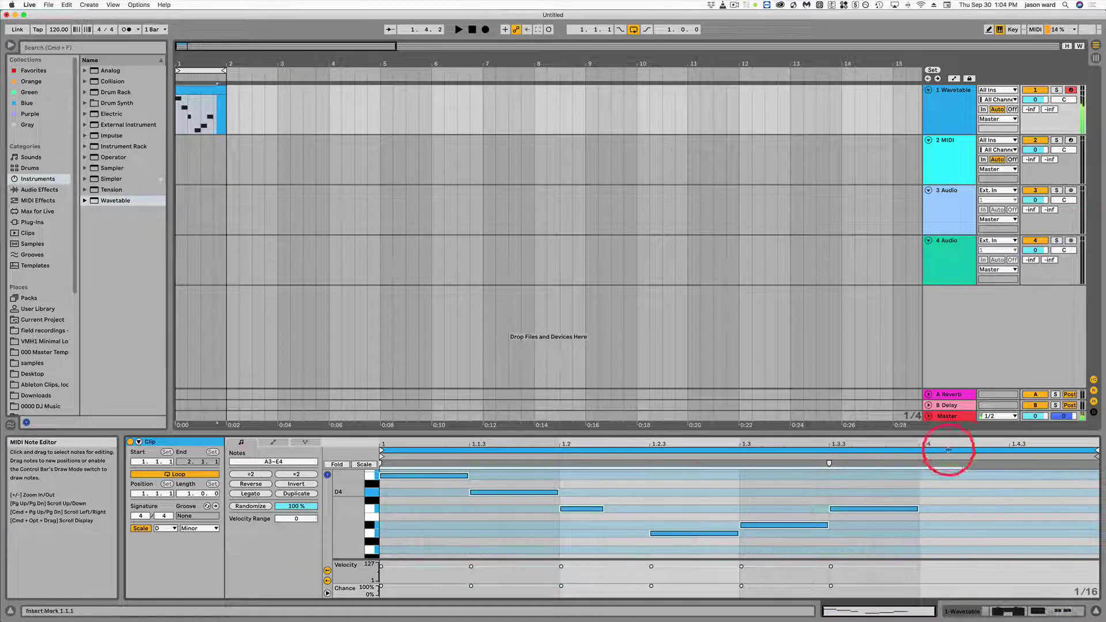
{"action": "left_click_drag", "start_coordinate": [917, 508], "coordinate": [872, 509]}
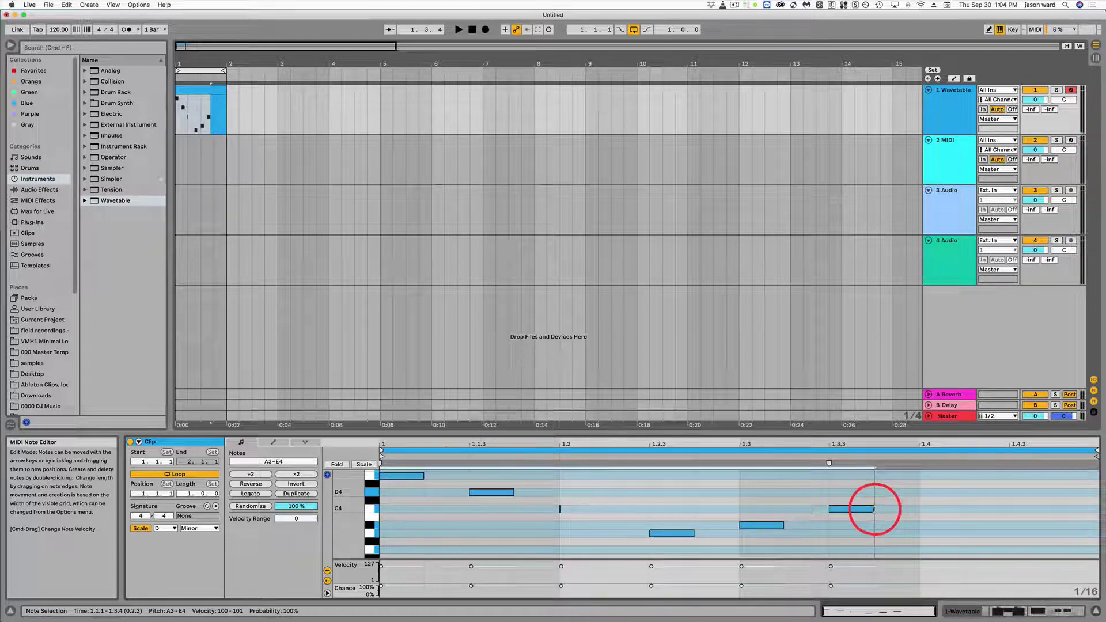
Add sixteenth notes B♭3 at 1.2, F4 at 1.2.2, G3 at 1.2.4 and E3 at 1.3.2
{"action": "double_click", "coordinate": [575, 525]}
{"action": "scroll", "coordinate": [688, 490], "scroll_direction": "up", "scroll_amount": 2}
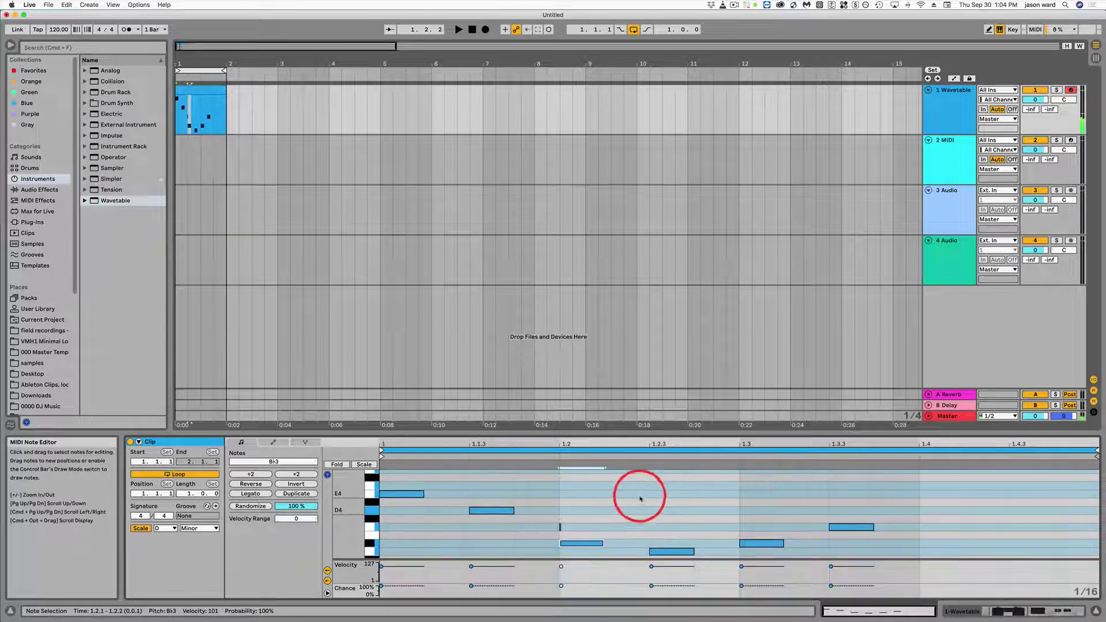
{"action": "double_click", "coordinate": [625, 485]}
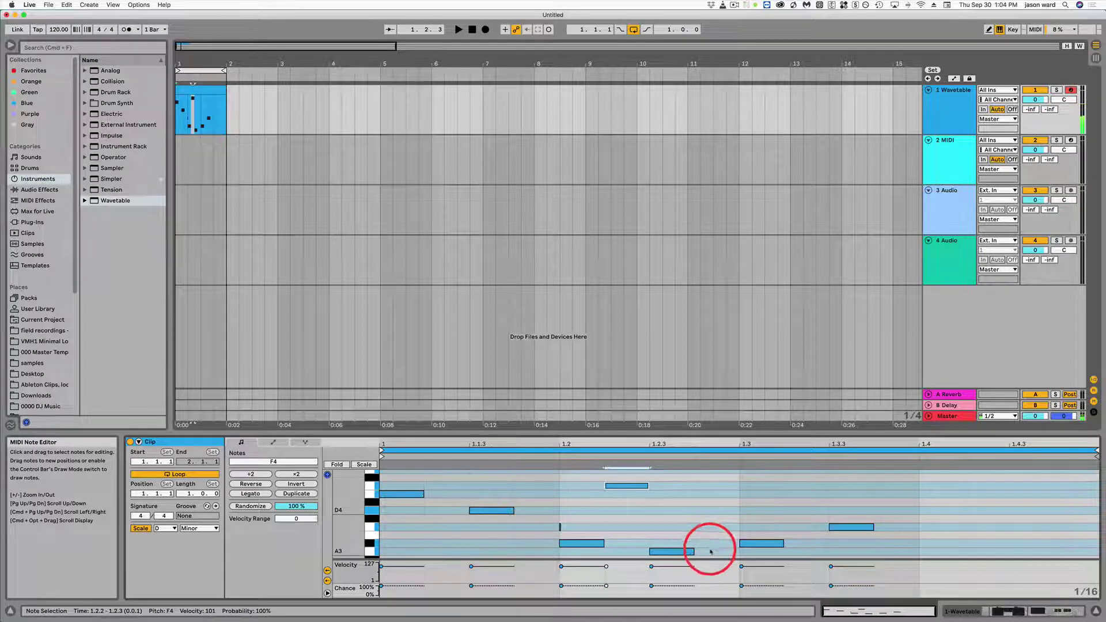
{"action": "scroll", "coordinate": [707, 544], "scroll_direction": "down", "scroll_amount": 3}
{"action": "left_click", "coordinate": [711, 529]}
{"action": "double_click", "coordinate": [711, 529]}
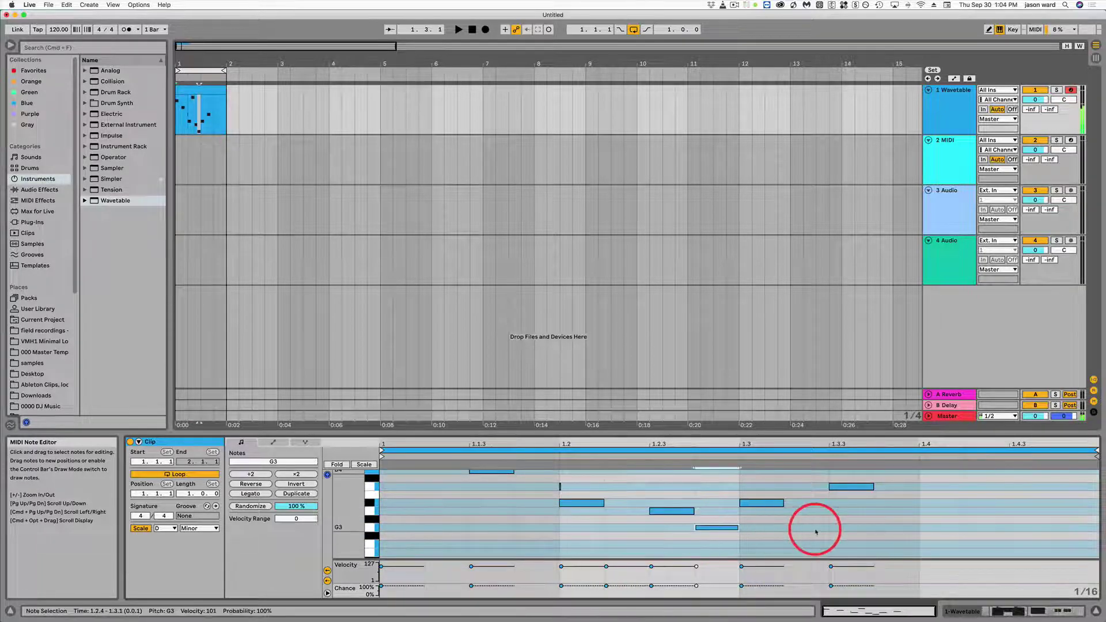
{"action": "double_click", "coordinate": [811, 554]}
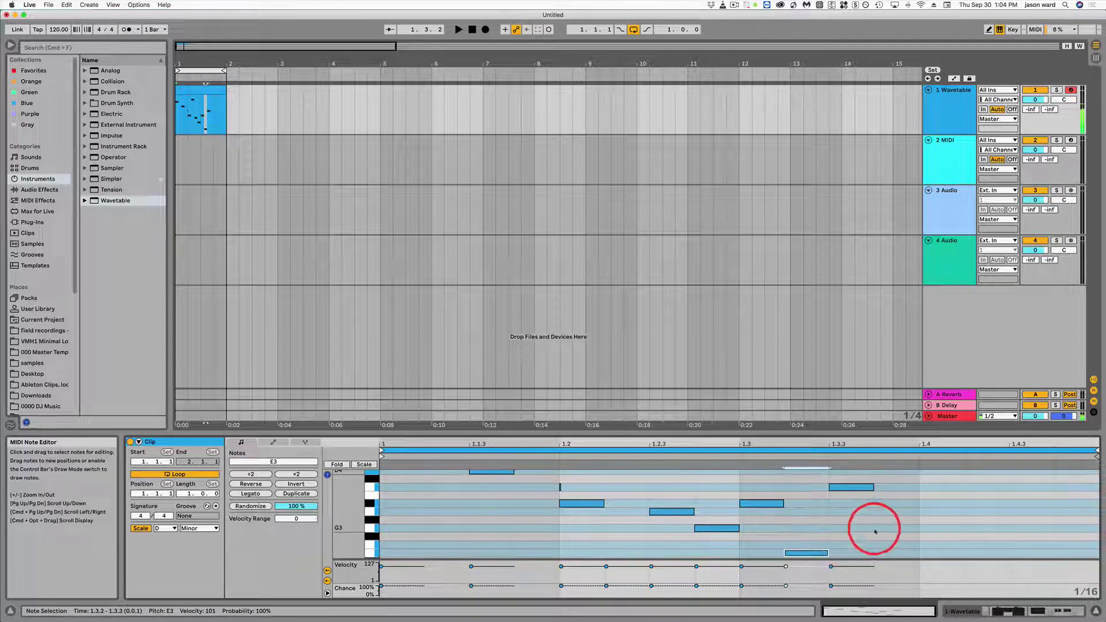
Add sixteenth notes A3, C4, G3, F3 and E3 in succession from 1.3.4 to the end of the bar
{"action": "left_click", "coordinate": [919, 513]}
{"action": "double_click", "coordinate": [916, 511]}
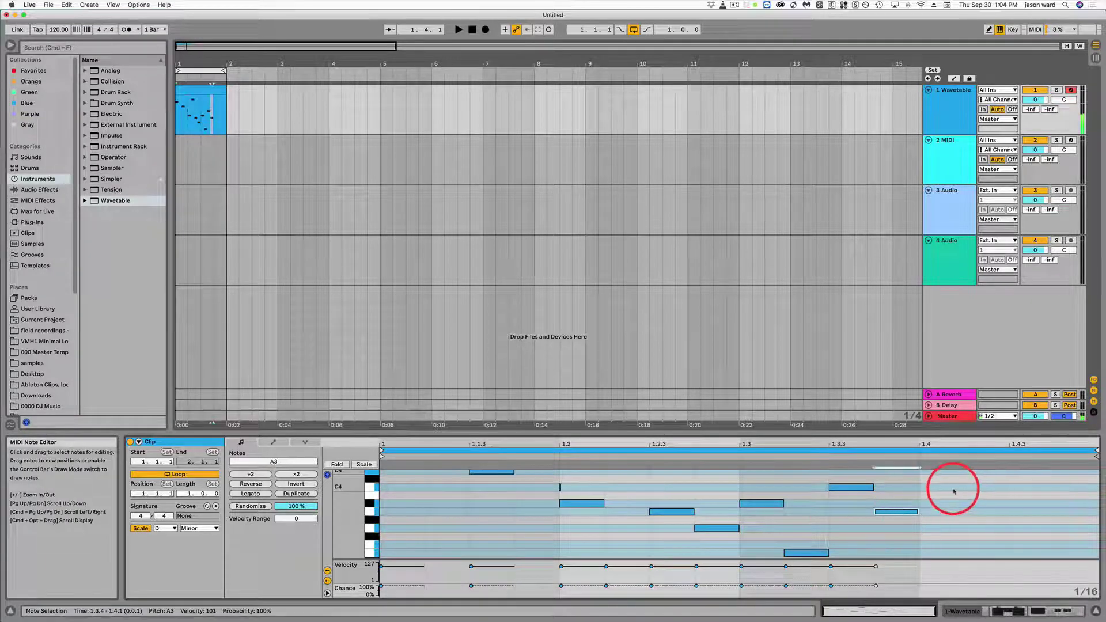
{"action": "double_click", "coordinate": [950, 487]}
{"action": "double_click", "coordinate": [989, 527]}
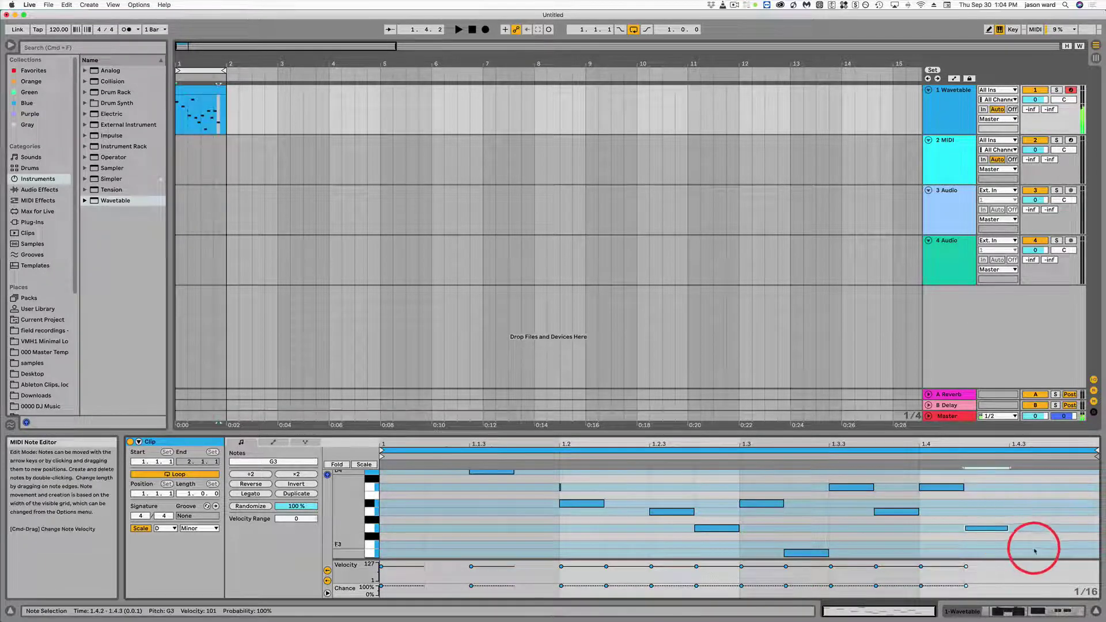
{"action": "double_click", "coordinate": [1037, 545]}
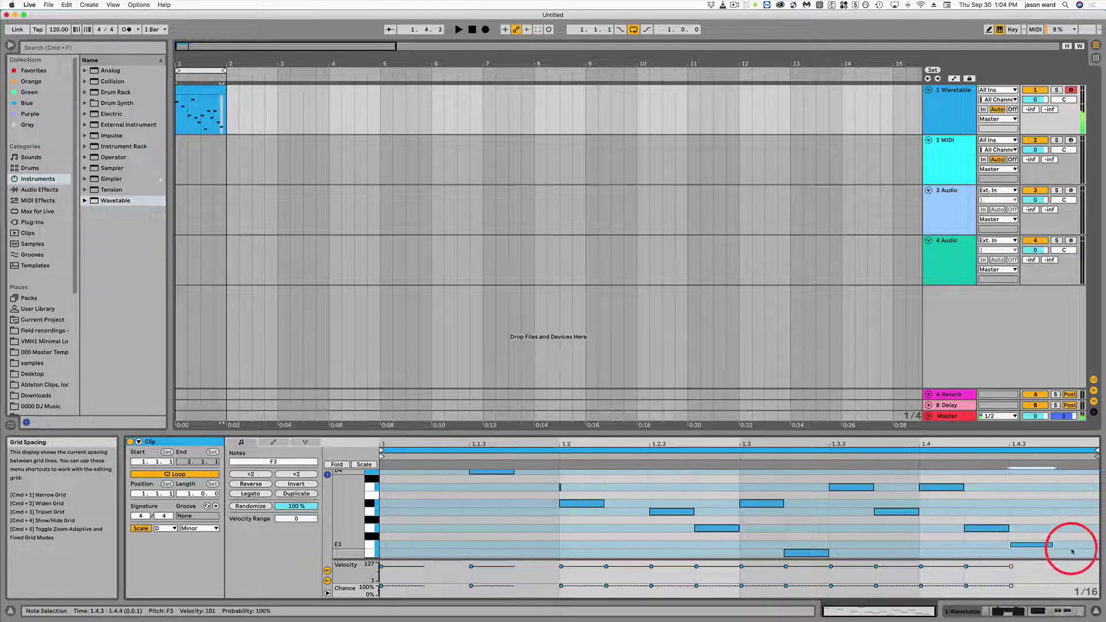
{"action": "double_click", "coordinate": [1073, 554]}
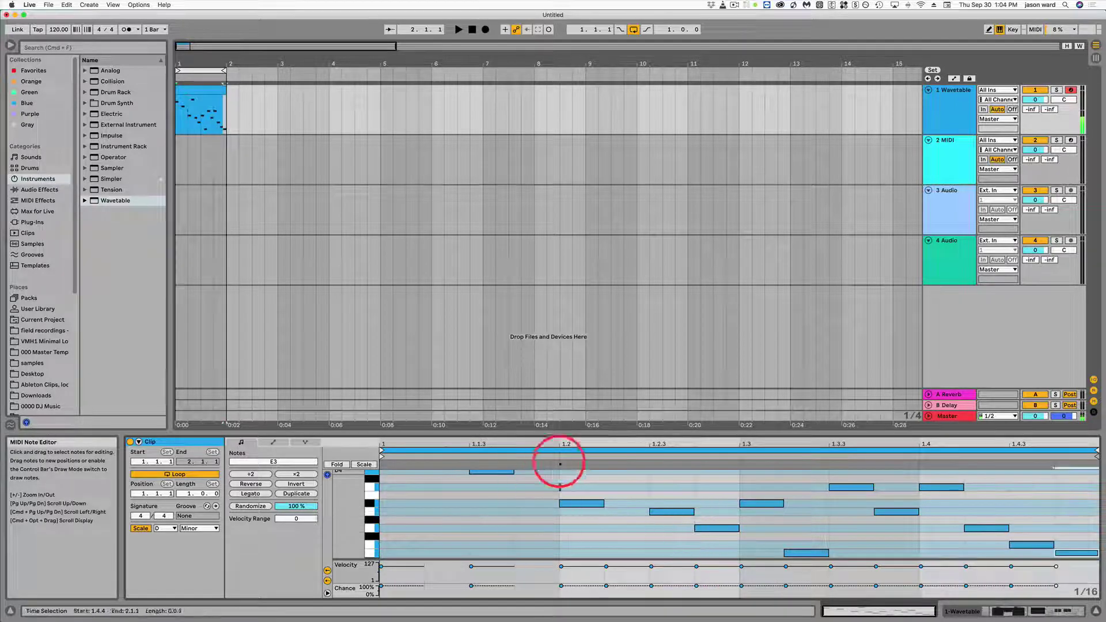
Delete the tiny leftover C4 note at 1.2
{"action": "left_click", "coordinate": [575, 444]}
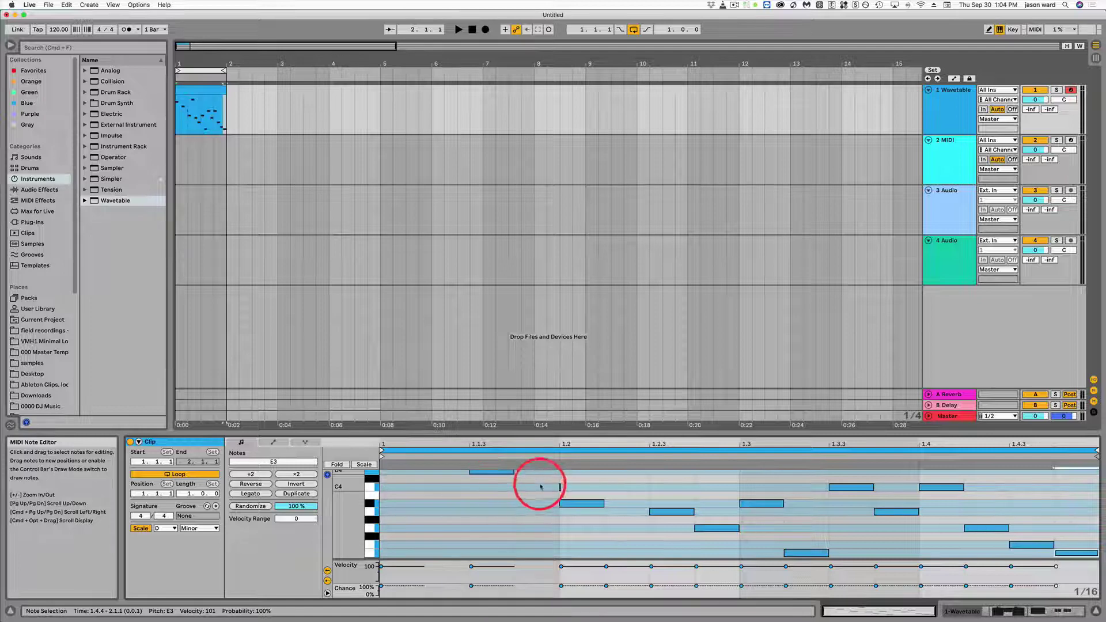
{"action": "left_click_drag", "start_coordinate": [541, 485], "coordinate": [603, 492]}
{"action": "key", "text": "BackSpace"}
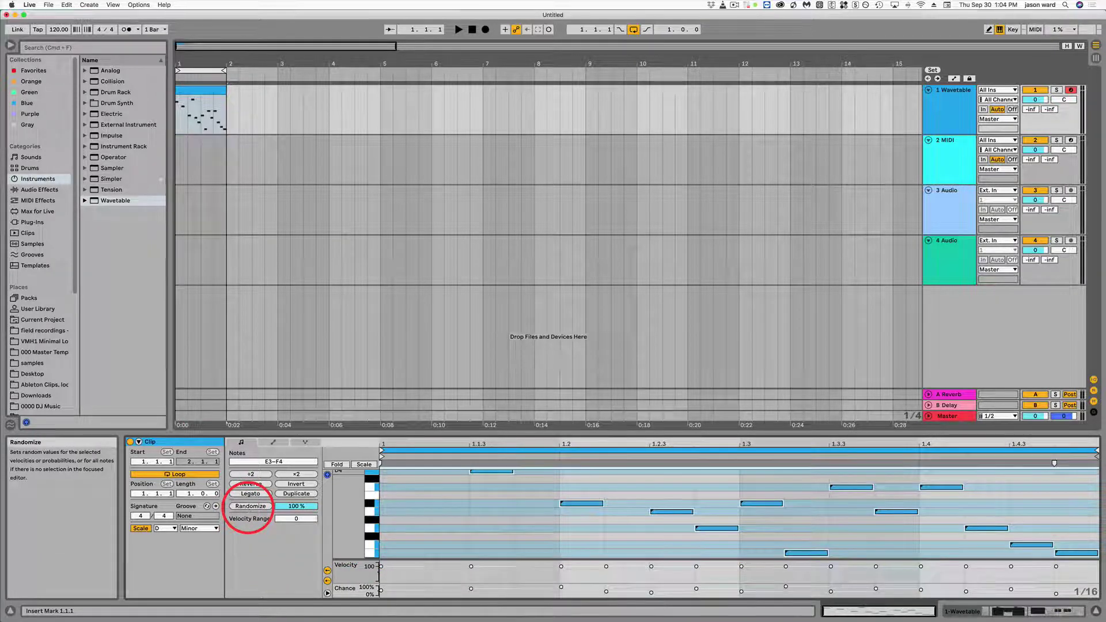
Randomize the chance of all notes with a 100% range, play the clip, and undo the randomization
{"action": "left_click", "coordinate": [250, 505]}
{"action": "left_click_drag", "start_coordinate": [380, 588], "coordinate": [384, 591]}
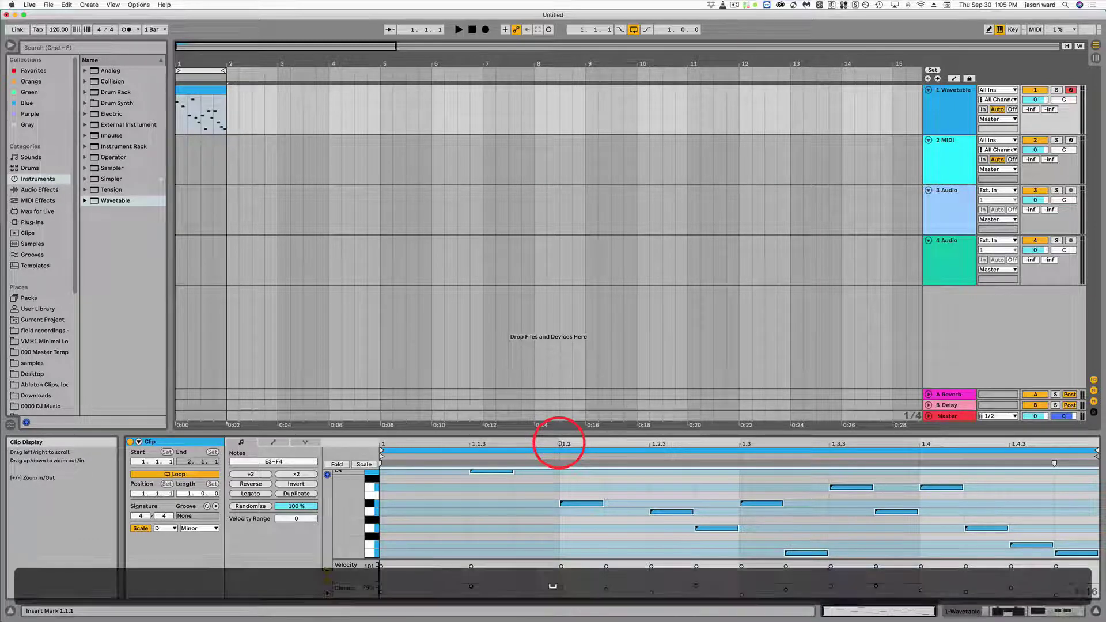
{"action": "key", "text": "space"}
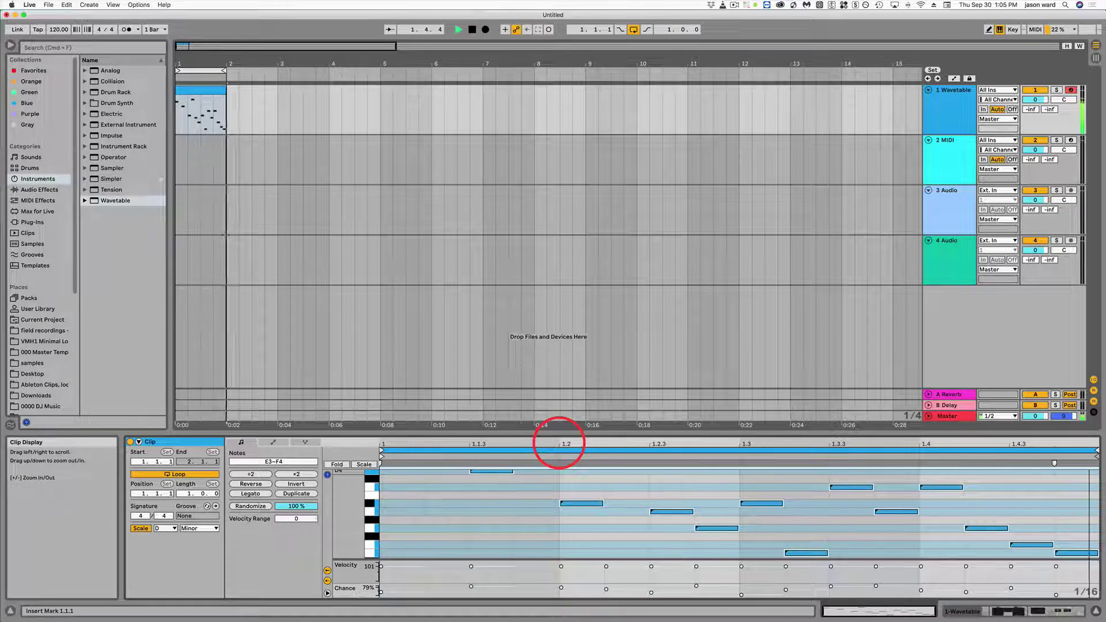
{"action": "key", "text": "space"}
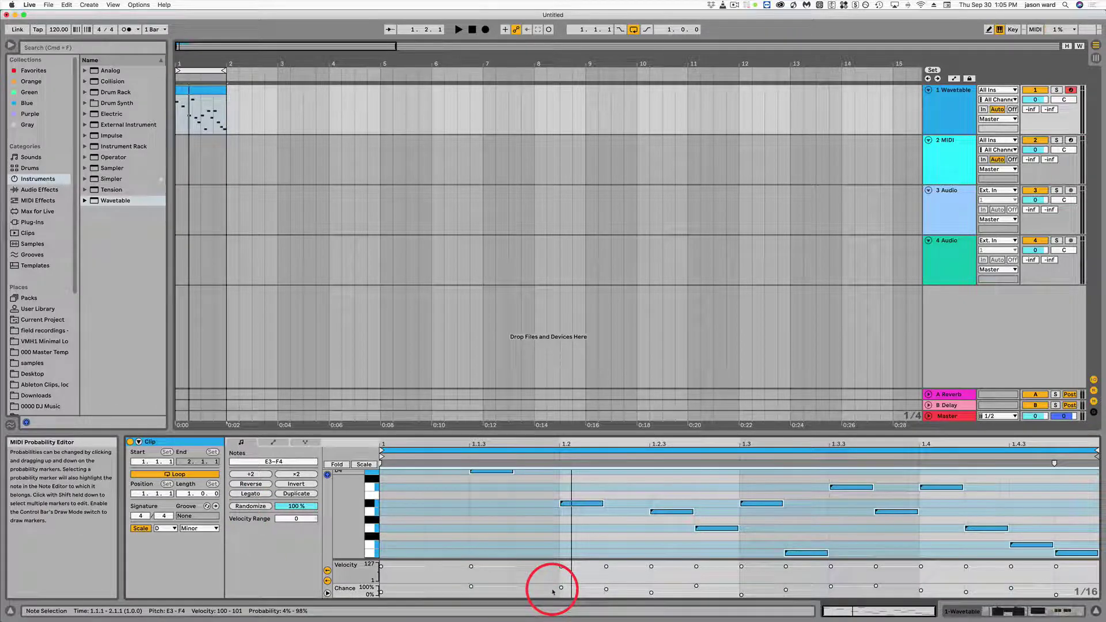
{"action": "key", "text": "super"}
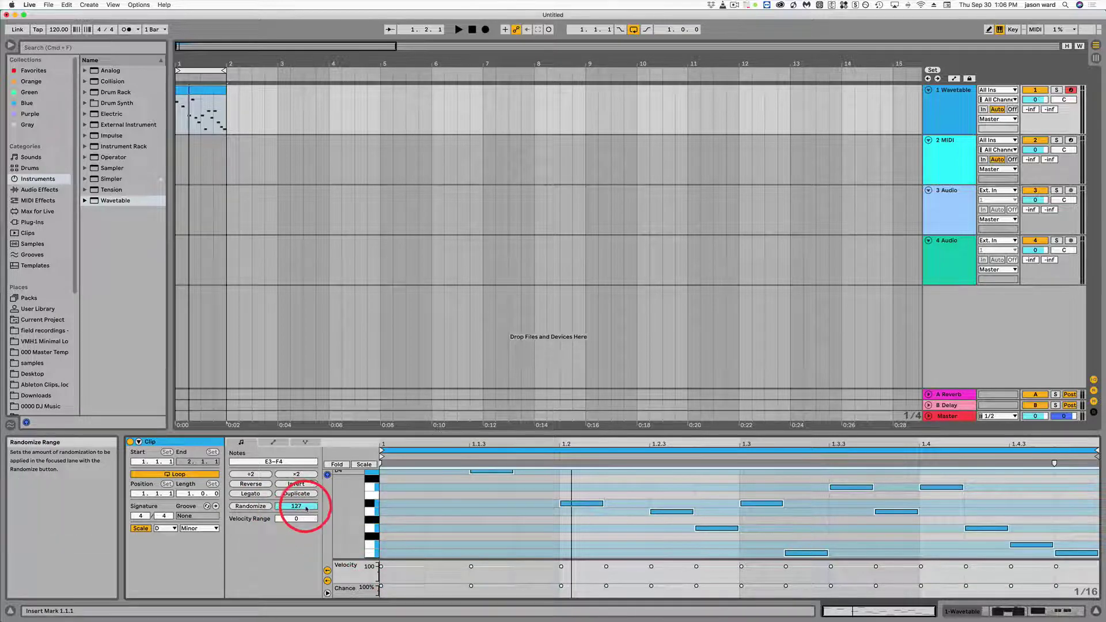
Set the velocity randomize range to 127 and randomize the note velocities repeatedly while the clip plays
{"action": "left_click_drag", "start_coordinate": [305, 508], "coordinate": [306, 513]}
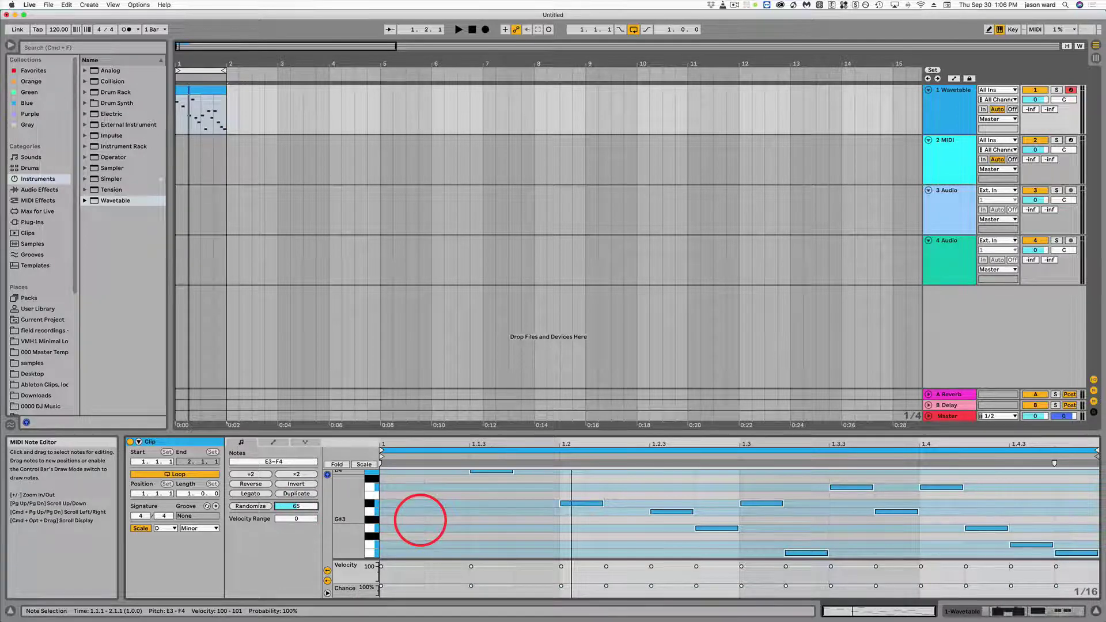
{"action": "left_click_drag", "start_coordinate": [308, 510], "coordinate": [307, 507]}
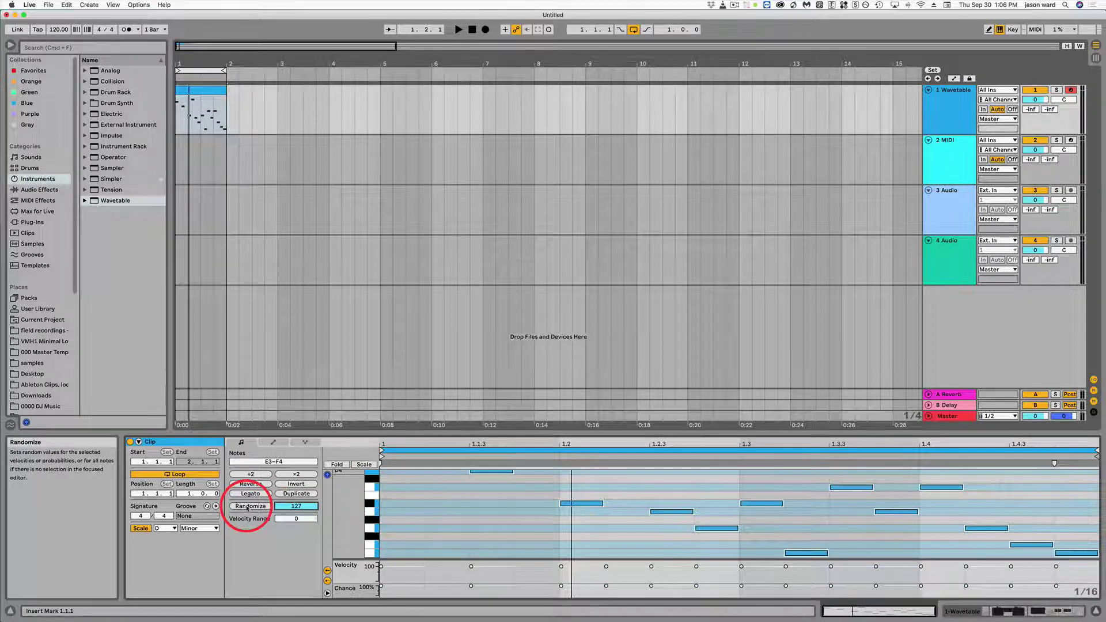
{"action": "key", "text": "space"}
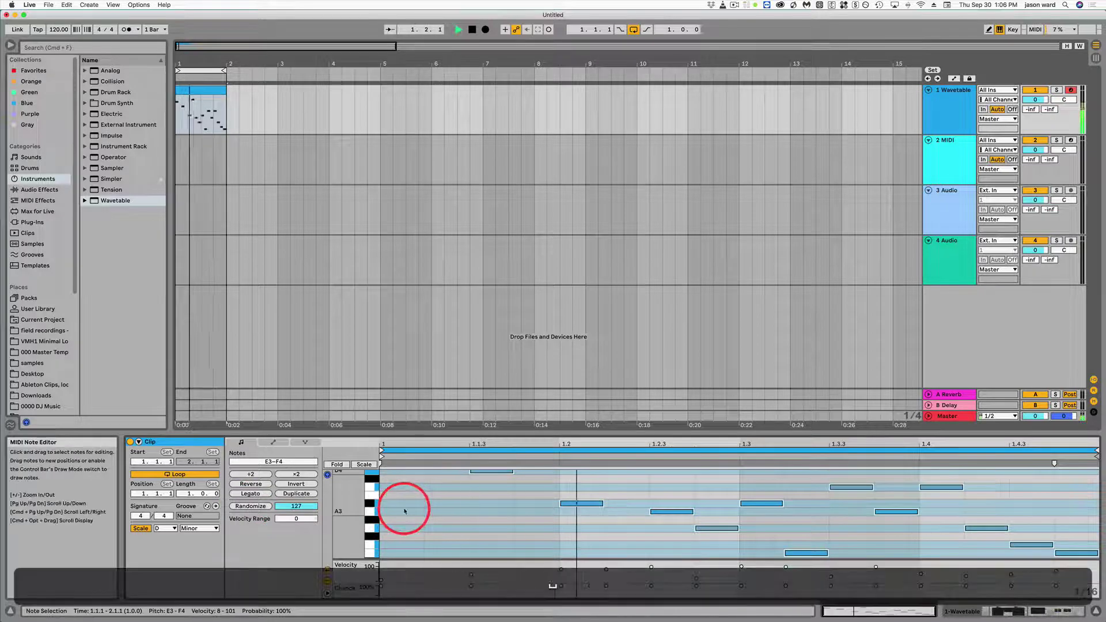
{"action": "left_click", "coordinate": [405, 510]}
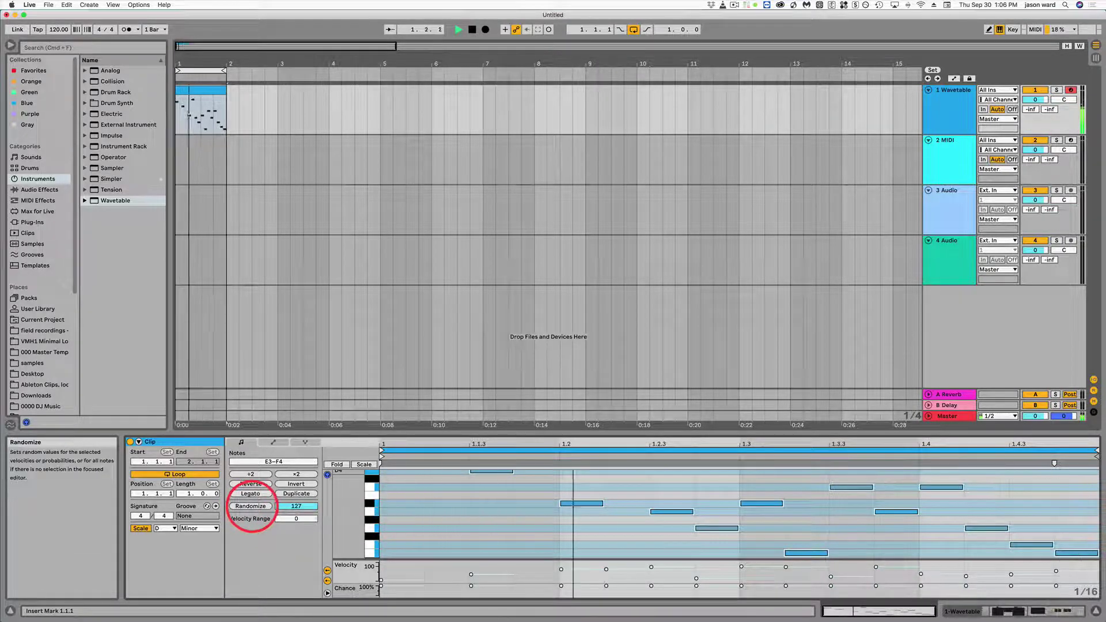
{"action": "left_click", "coordinate": [251, 506]}
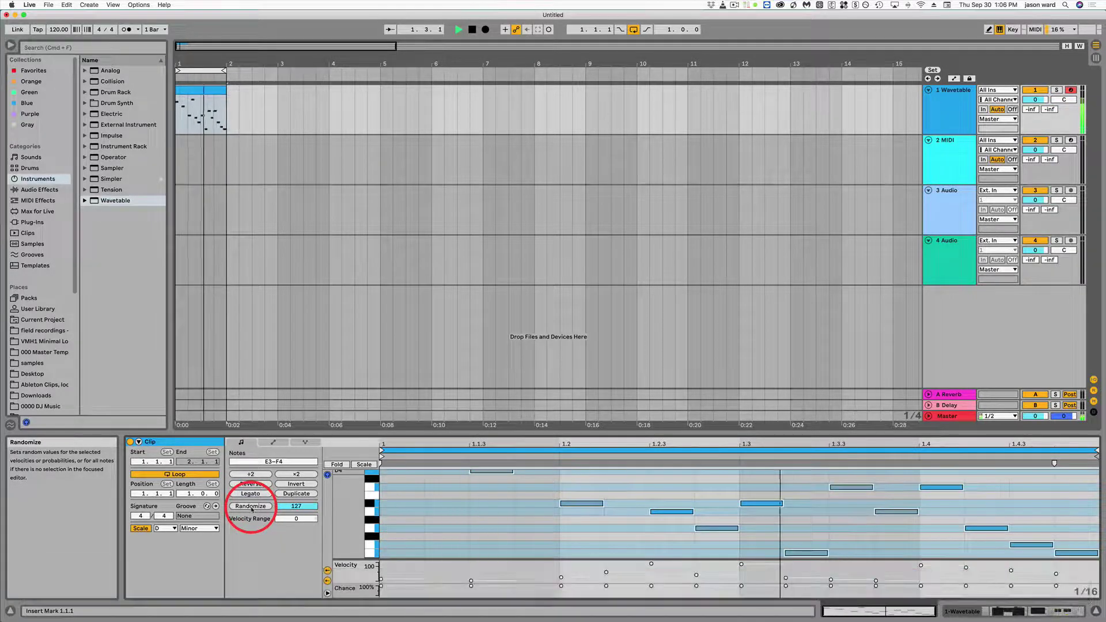
{"action": "left_click", "coordinate": [253, 506]}
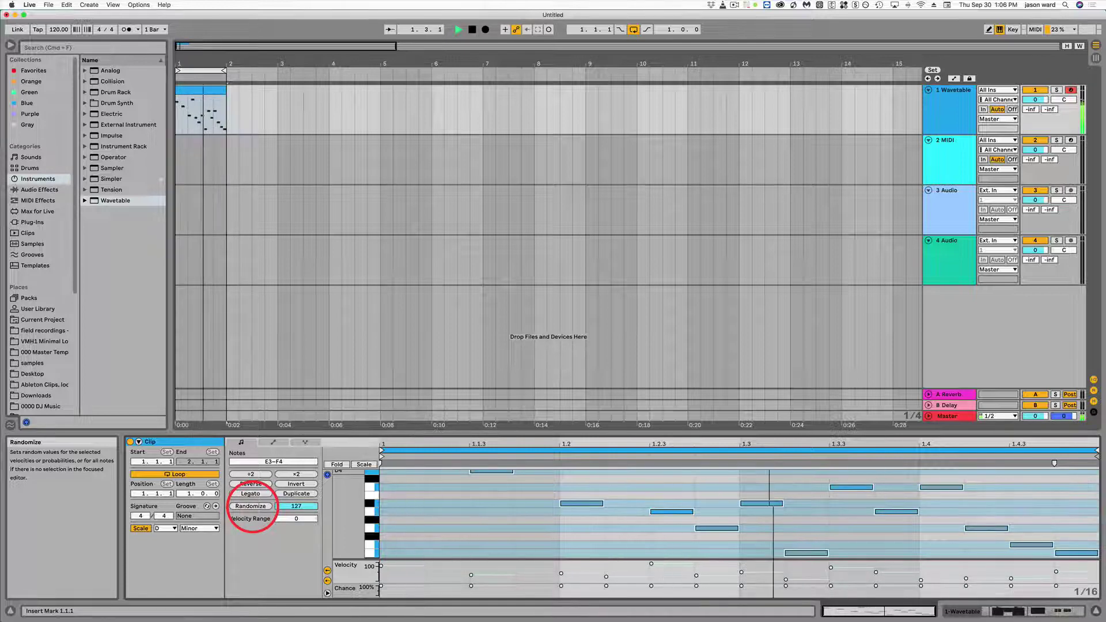
{"action": "left_click", "coordinate": [253, 507]}
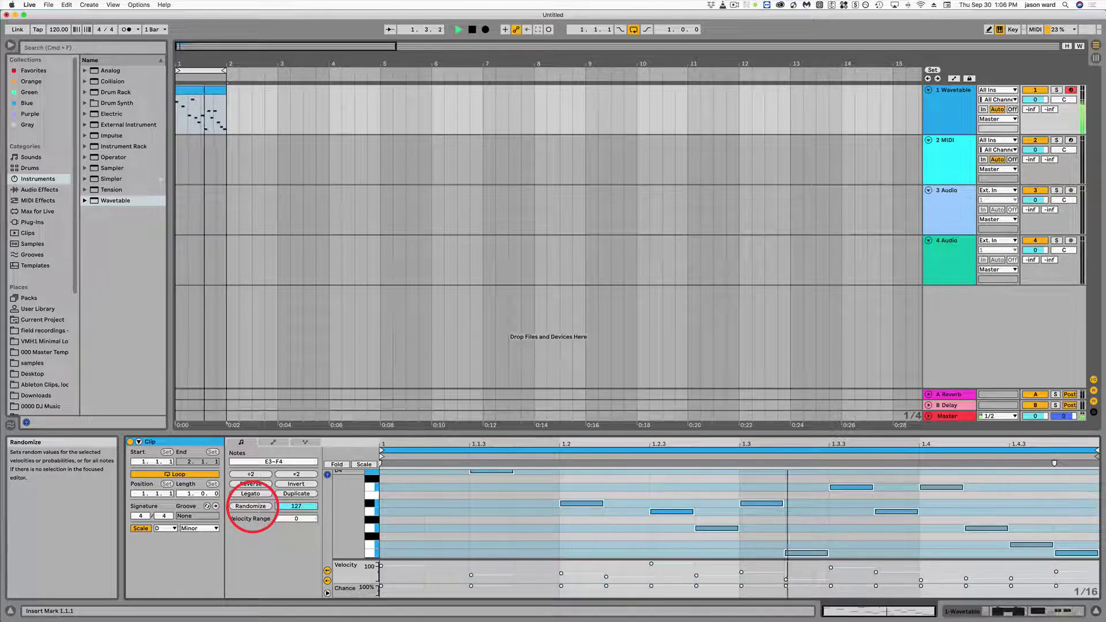
{"action": "key", "text": "space"}
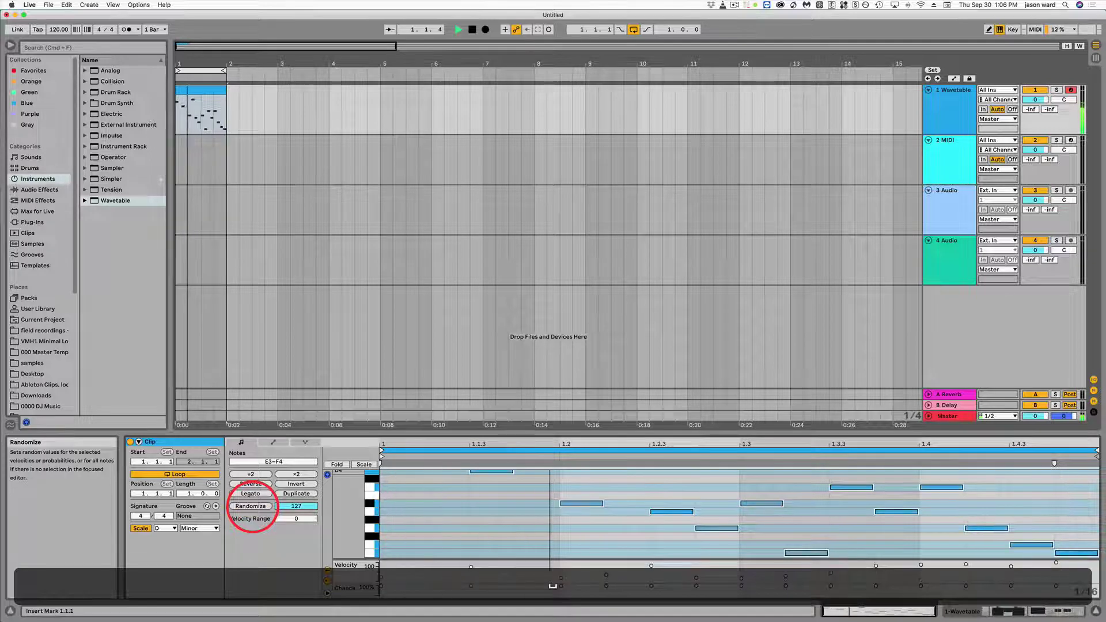
{"action": "key", "text": "space"}
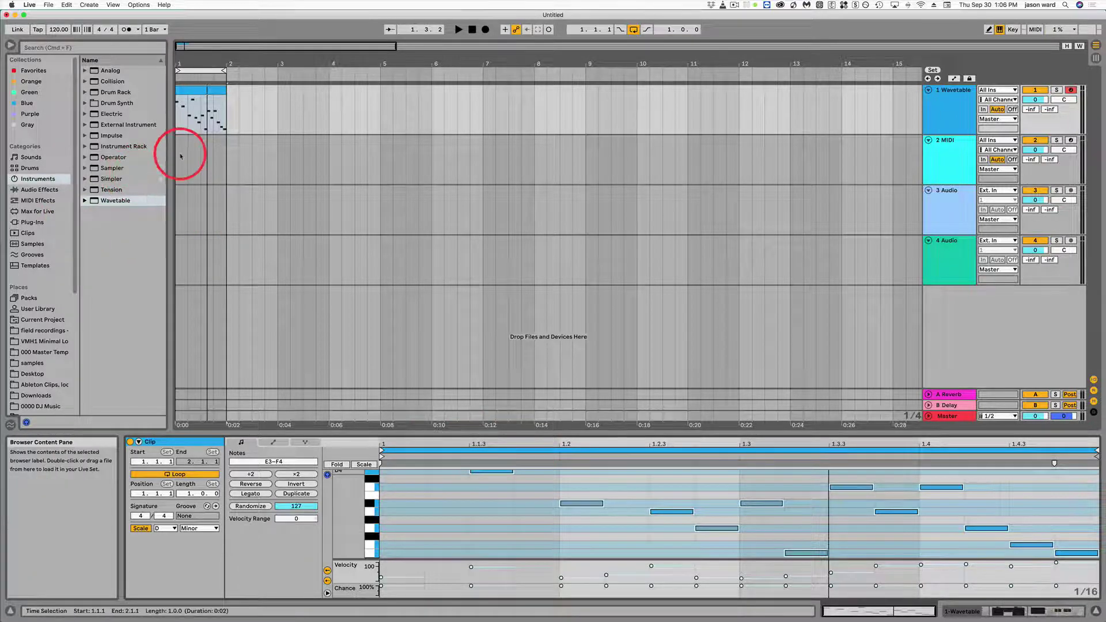
Set the 2 MIDI track's input to 1-Wavetable and arm the track for recording
{"action": "left_click", "coordinate": [953, 143]}
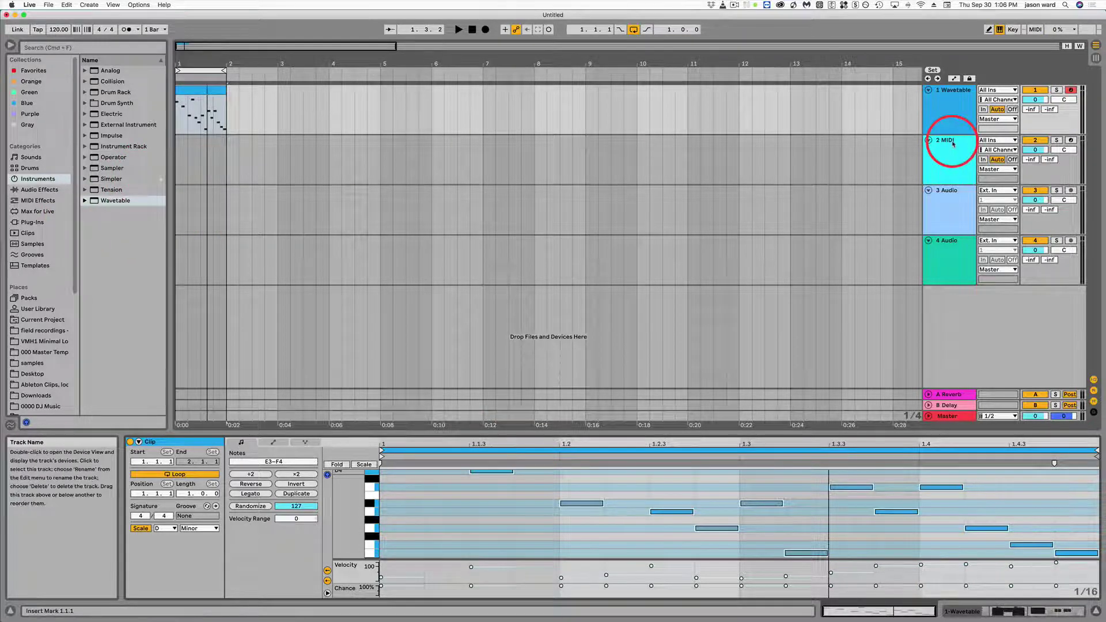
{"action": "left_click", "coordinate": [1001, 144]}
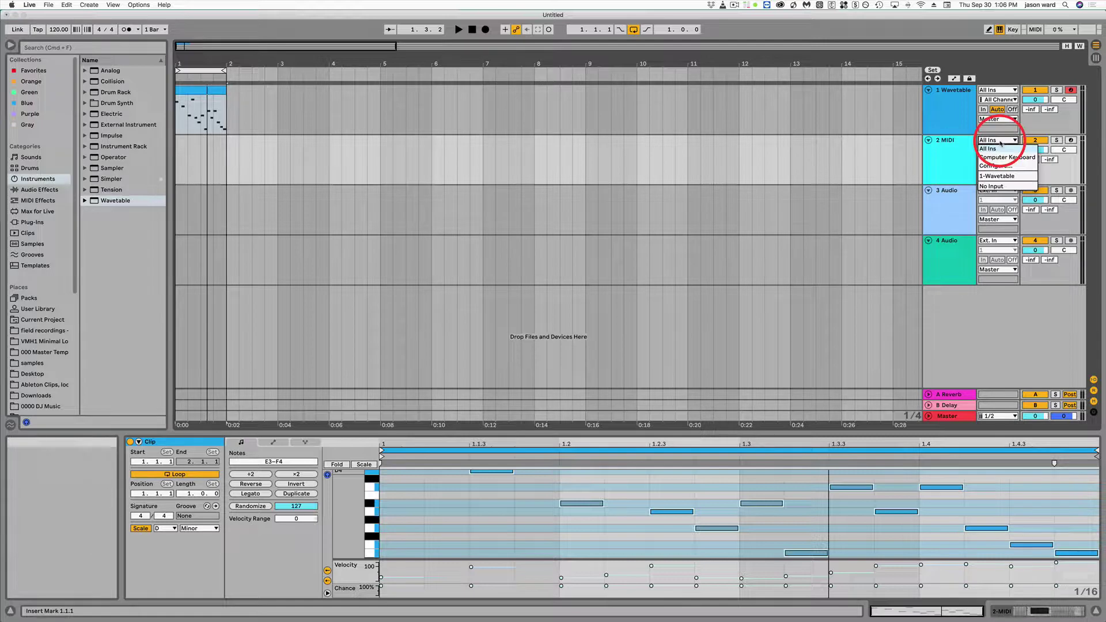
{"action": "left_click", "coordinate": [996, 176]}
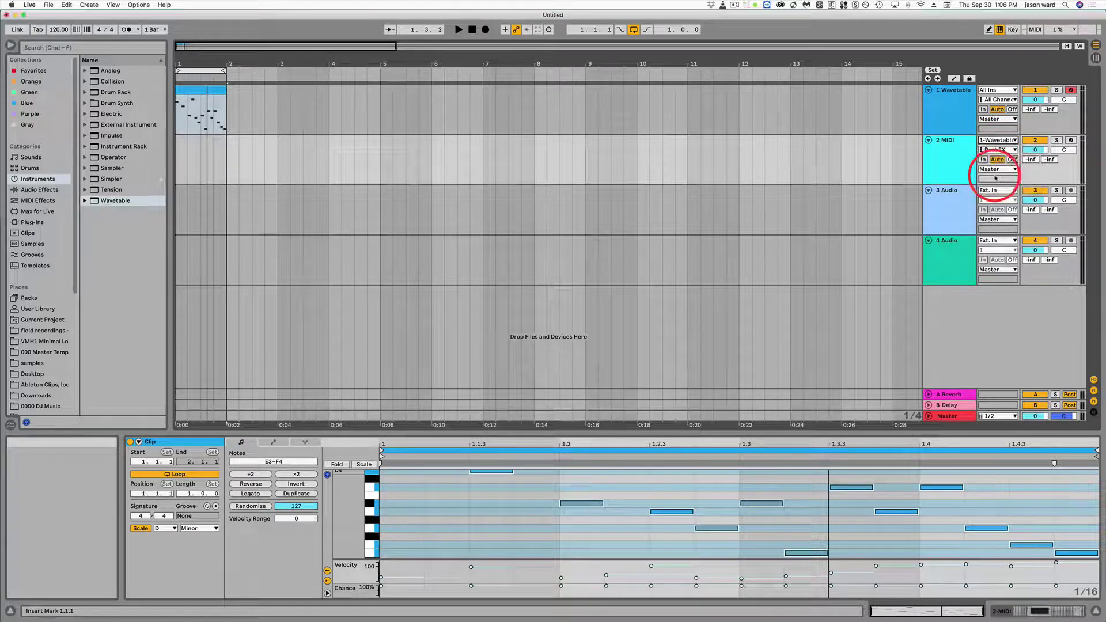
{"action": "left_click", "coordinate": [1070, 140]}
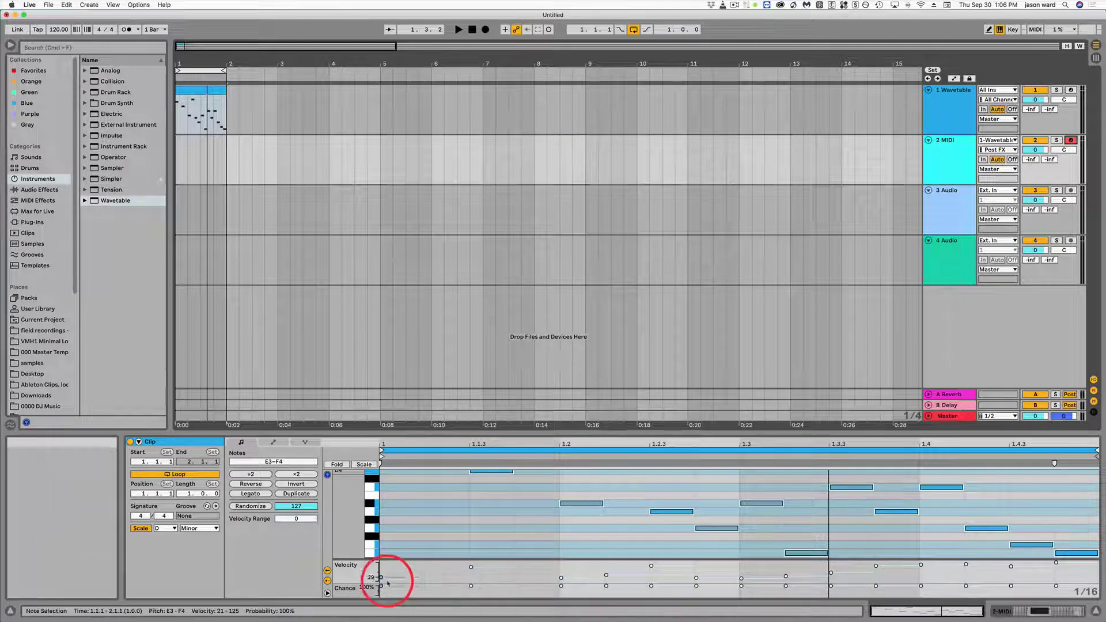
Record the Wavetable clip with randomized note chance onto the 2 MIDI track and lay out the recorded clip over six bars
{"action": "left_click", "coordinate": [354, 587]}
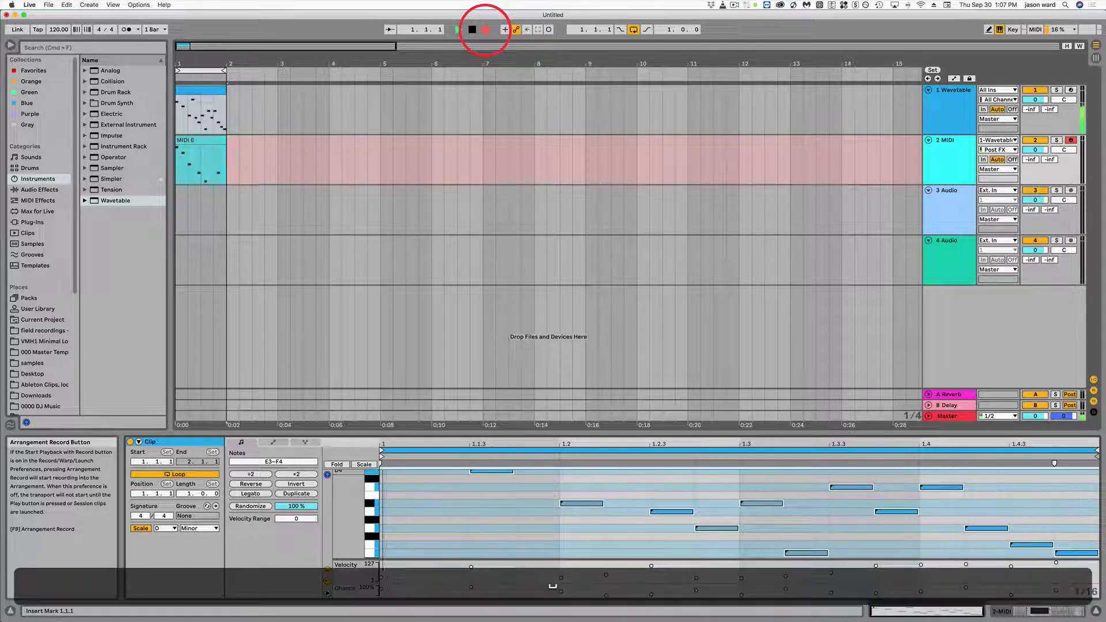
{"action": "left_click", "coordinate": [486, 29]}
{"action": "left_click_drag", "start_coordinate": [206, 143], "coordinate": [349, 156]}
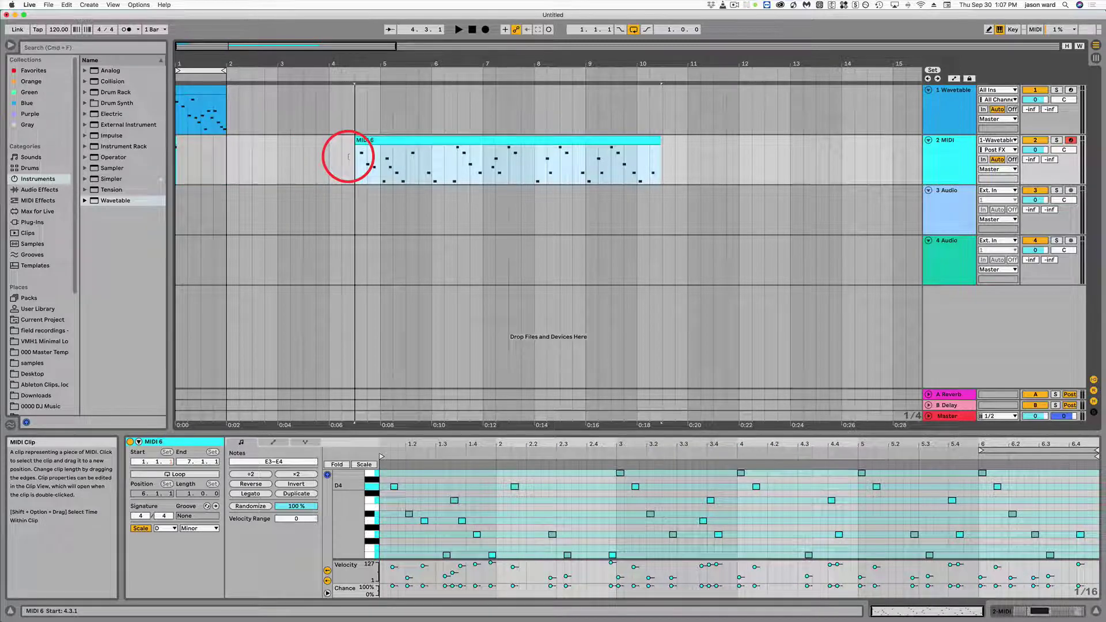
{"action": "left_click_drag", "start_coordinate": [432, 137], "coordinate": [250, 156]}
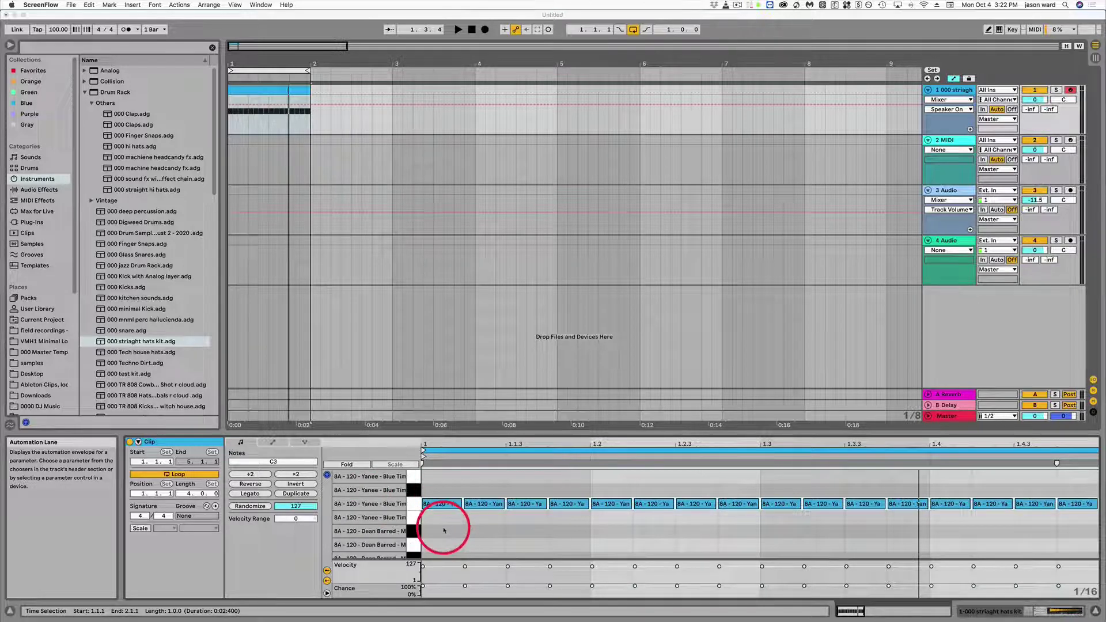
Shorten all the C3 hi-hat notes in the clip to short hits and play the clip back
{"action": "left_click", "coordinate": [444, 530]}
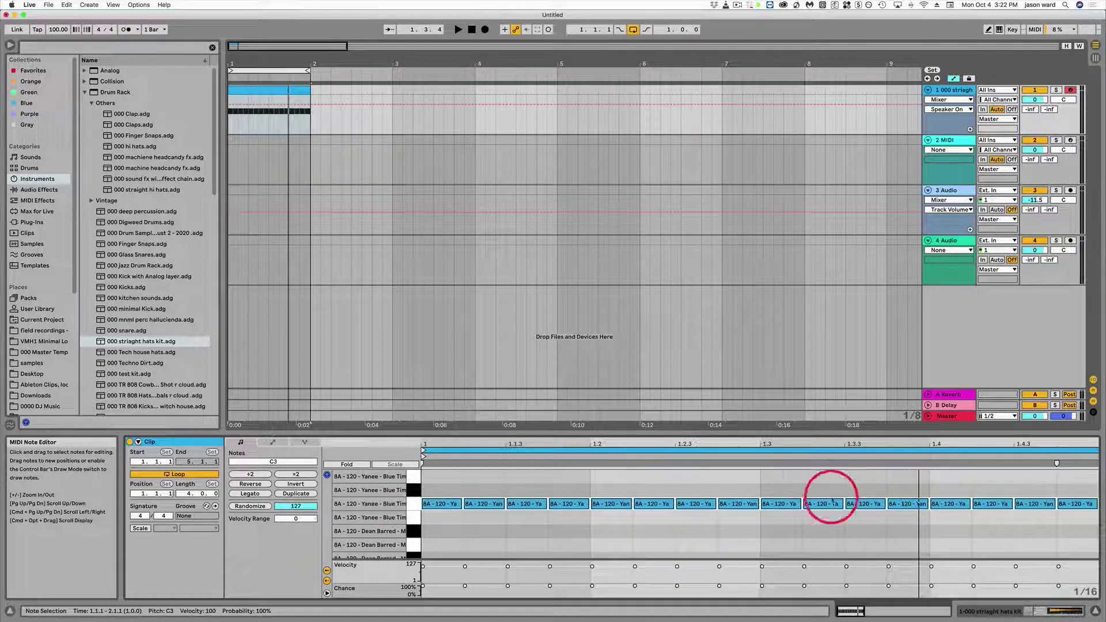
{"action": "left_click", "coordinate": [413, 503]}
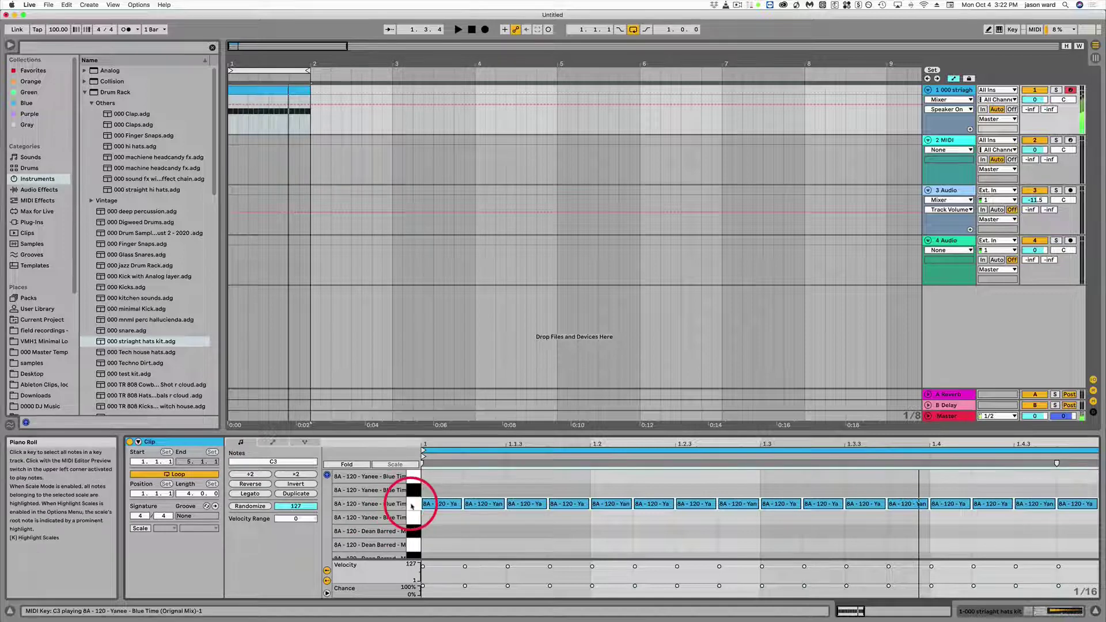
{"action": "left_click_drag", "start_coordinate": [462, 503], "coordinate": [431, 504]}
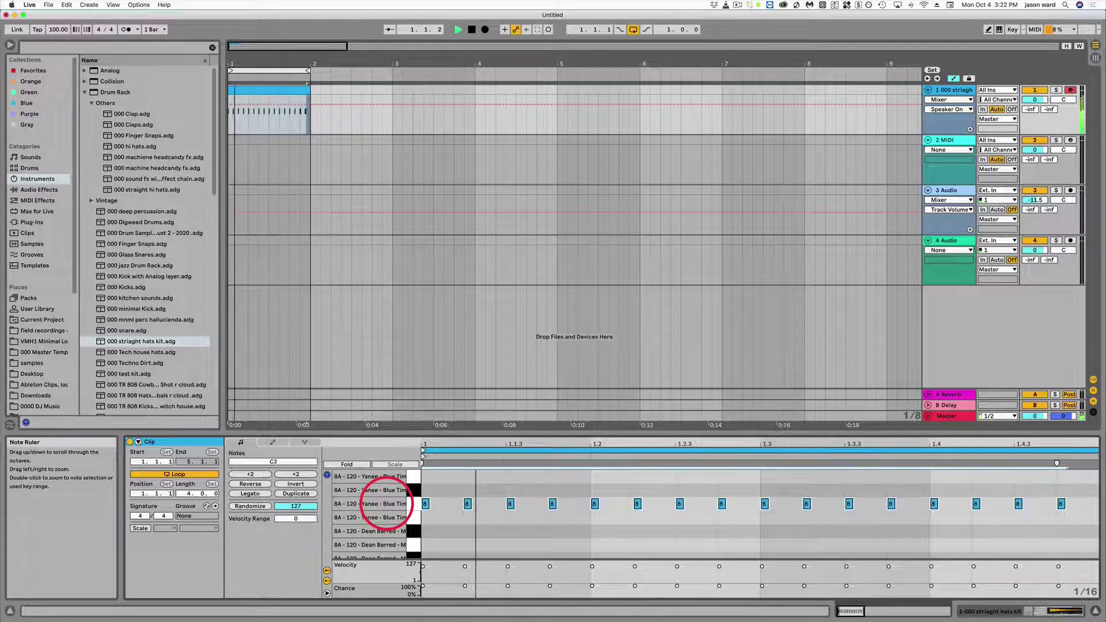
{"action": "key", "text": "space"}
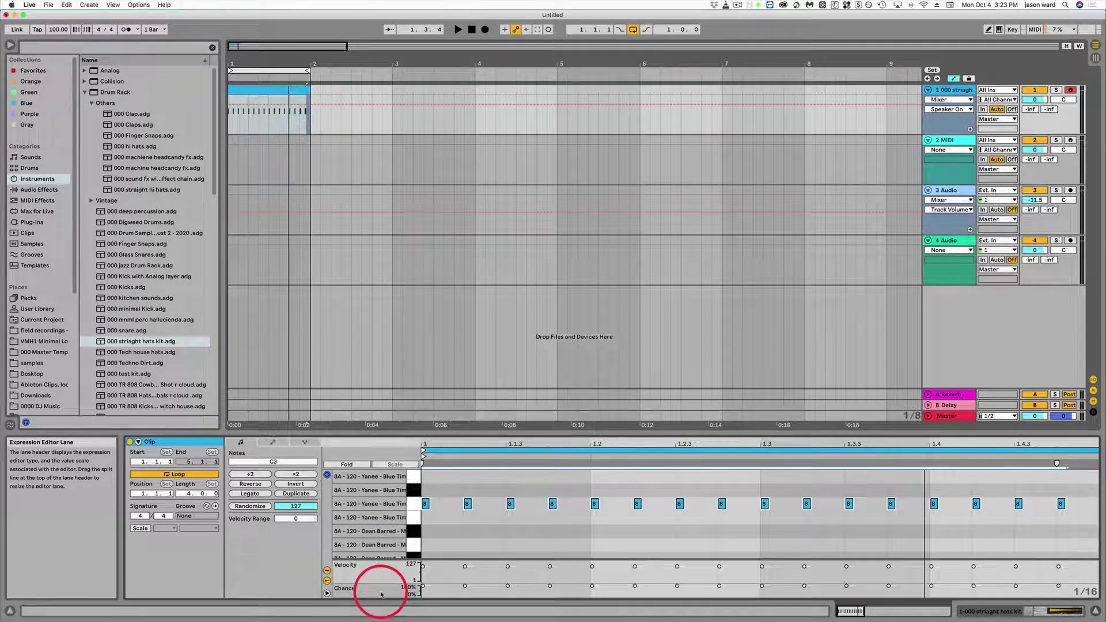
Enlarge the Velocity and Chance lanes and switch the focus between them, ending on the Velocity lane
{"action": "mouse_move", "coordinate": [383, 558]}
{"action": "left_mouse_down"}
{"action": "mouse_move", "coordinate": [385, 549]}
{"action": "mouse_move", "coordinate": [390, 574]}
{"action": "left_mouse_up"}
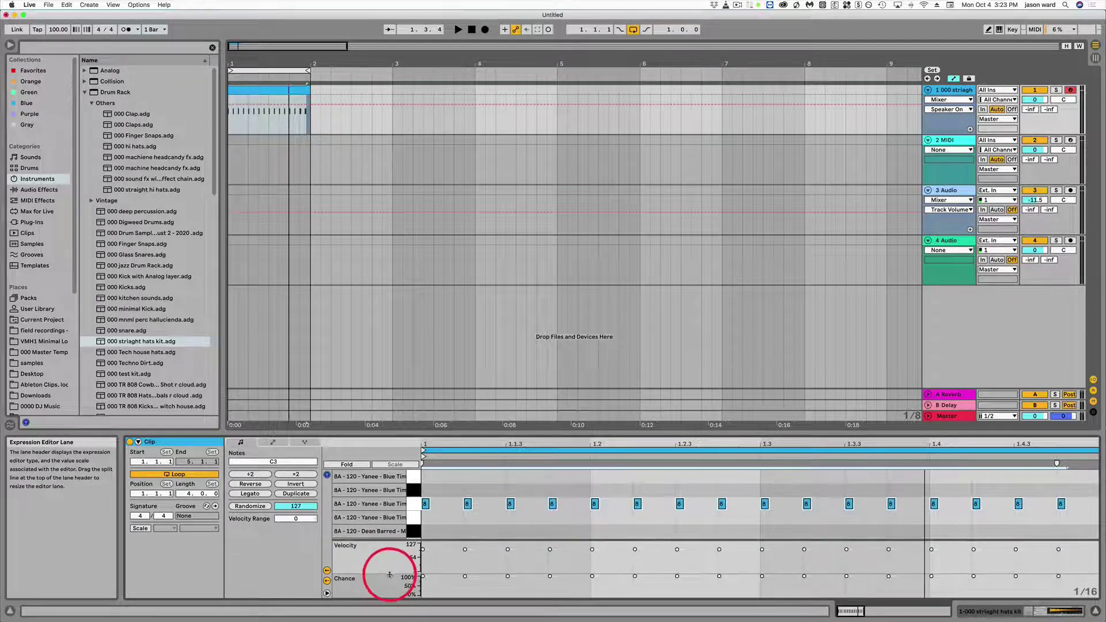
{"action": "left_click", "coordinate": [359, 583]}
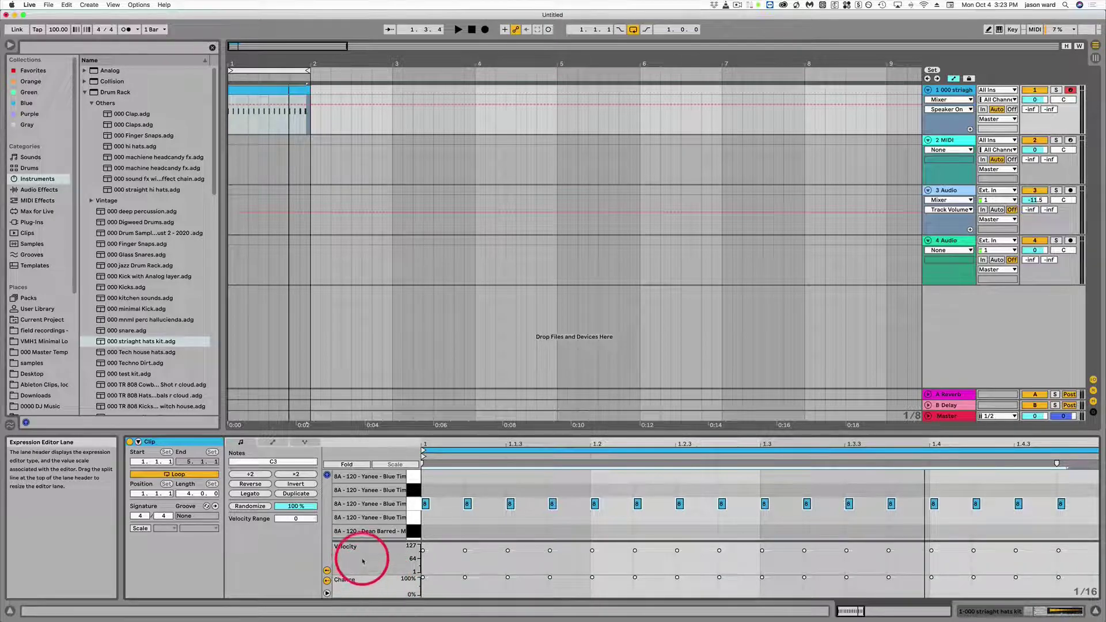
{"action": "left_click", "coordinate": [363, 560]}
{"action": "left_click", "coordinate": [363, 587]}
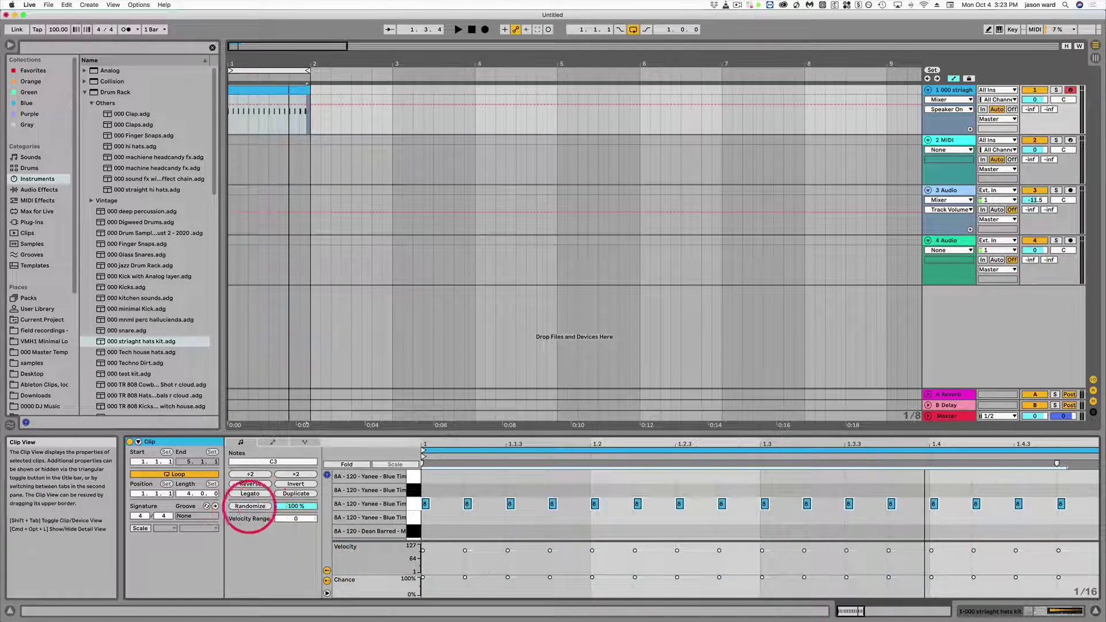
{"action": "left_click", "coordinate": [365, 557]}
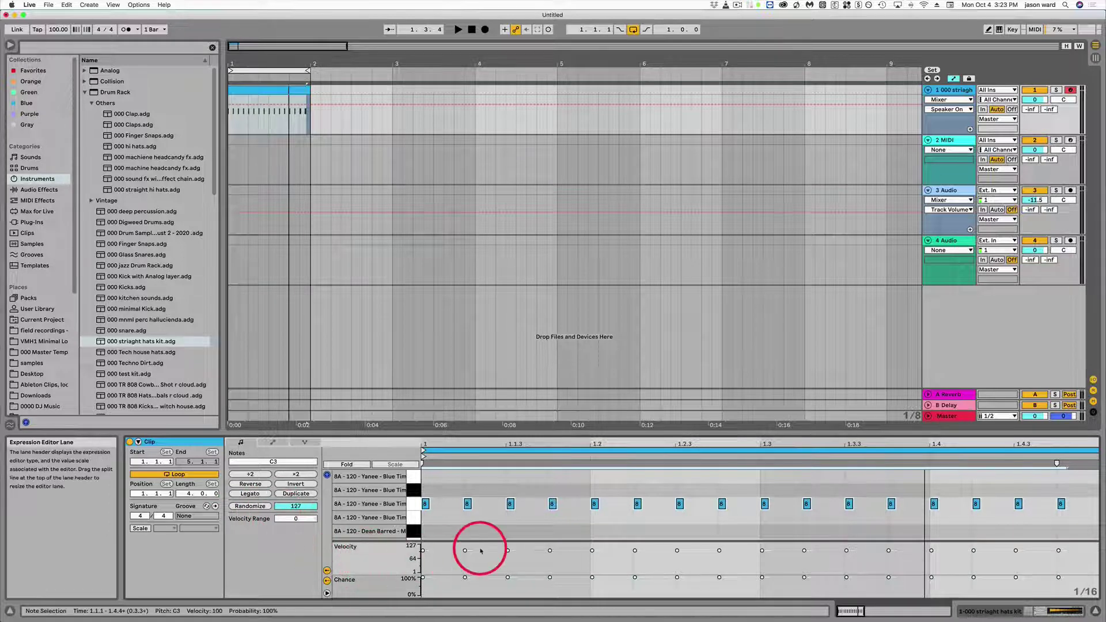
{"action": "left_click", "coordinate": [464, 550]}
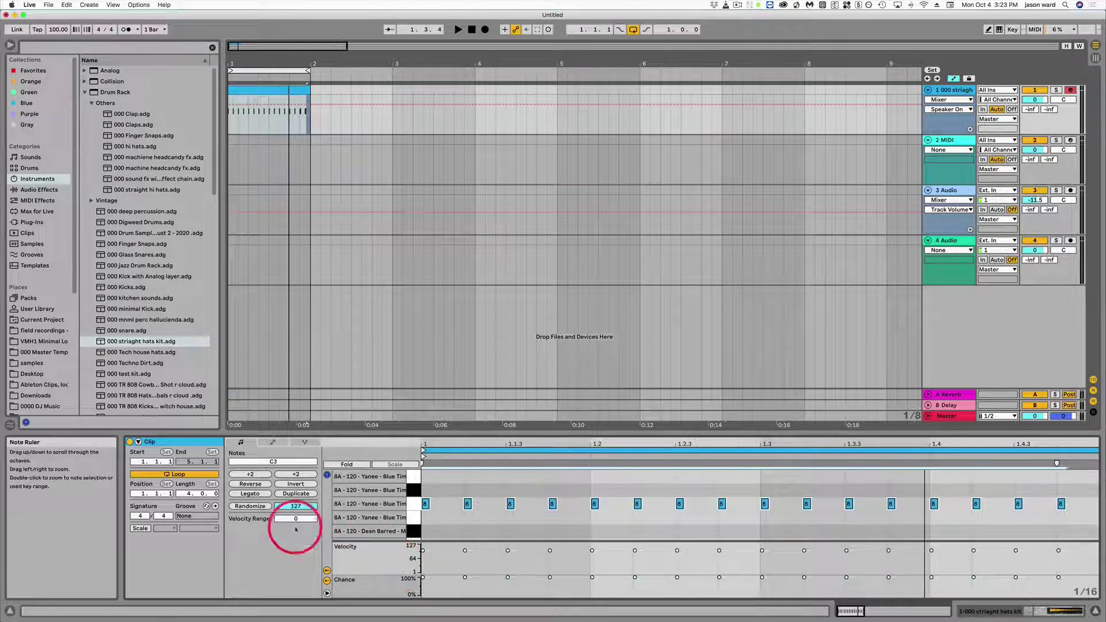
Try lower velocity randomize ranges, return the range to 127, and randomize the hi-hat velocities repeatedly while the clip plays
{"action": "left_click_drag", "start_coordinate": [299, 503], "coordinate": [300, 505]}
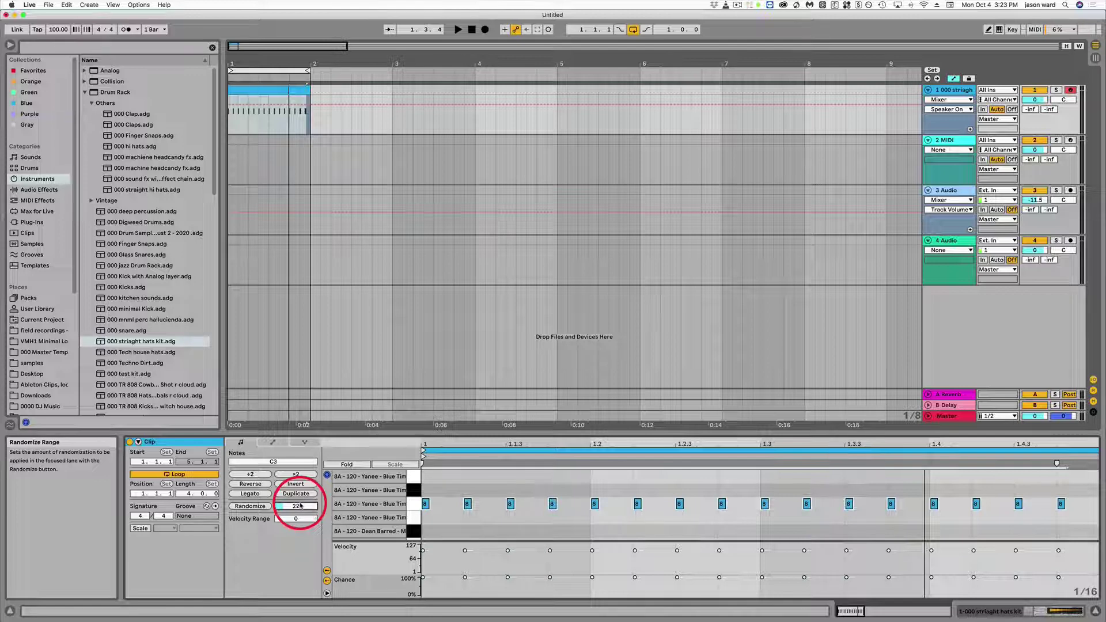
{"action": "left_click", "coordinate": [505, 570]}
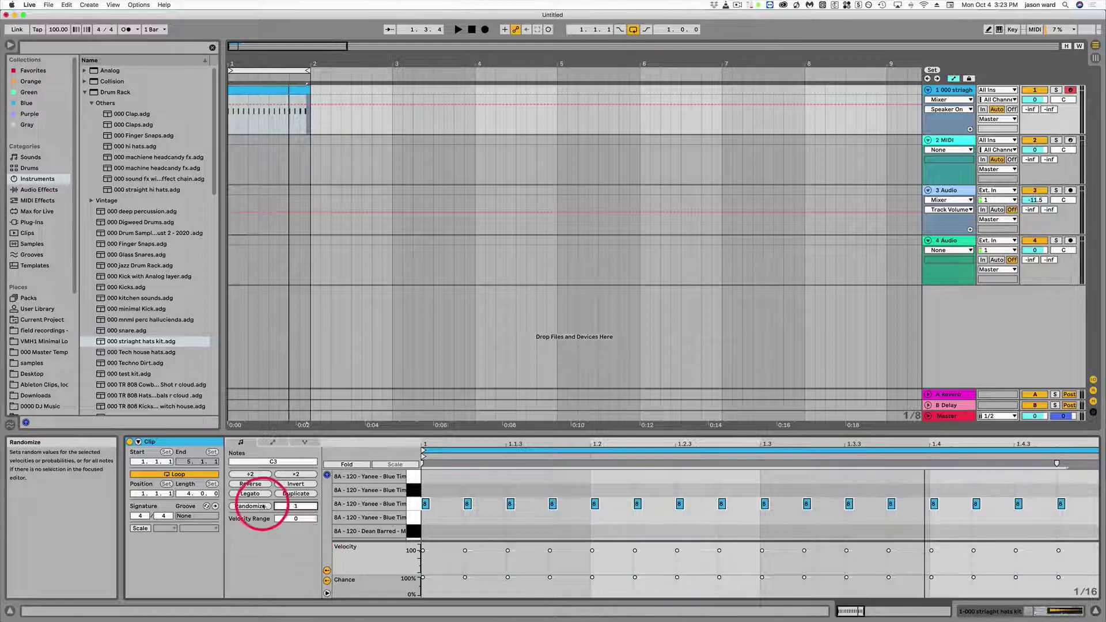
{"action": "left_click", "coordinate": [464, 550]}
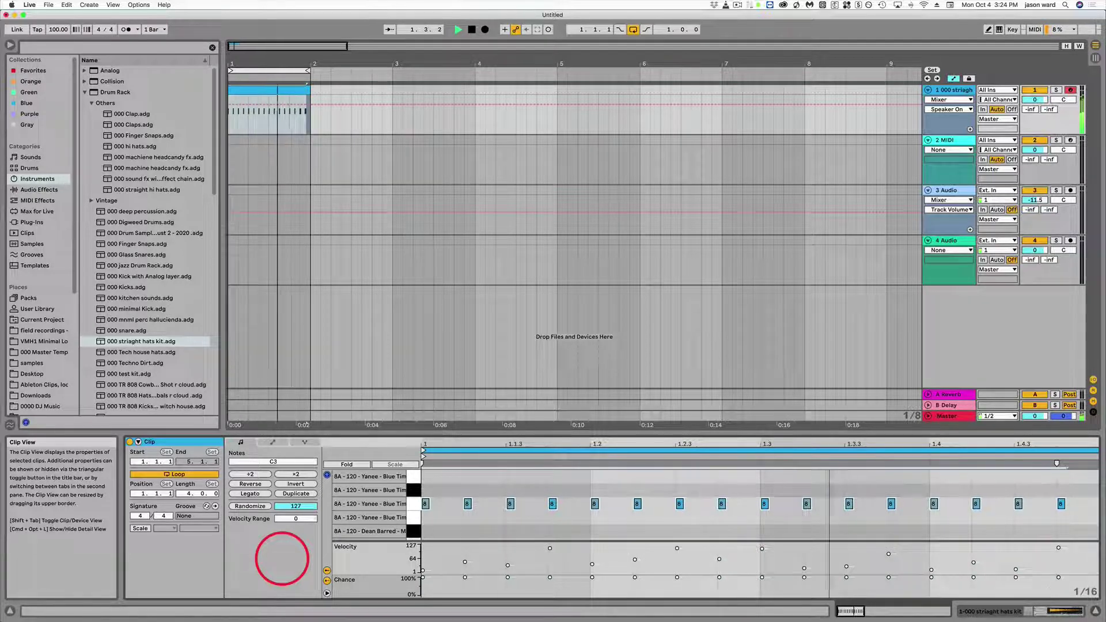
{"action": "left_click", "coordinate": [252, 506]}
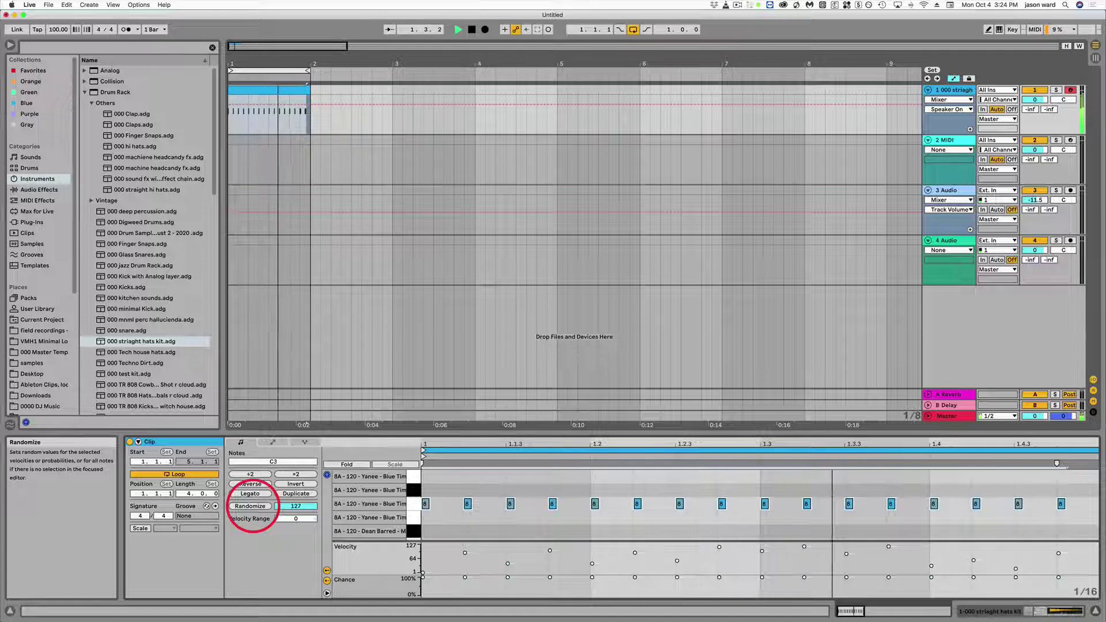
{"action": "left_click", "coordinate": [250, 506]}
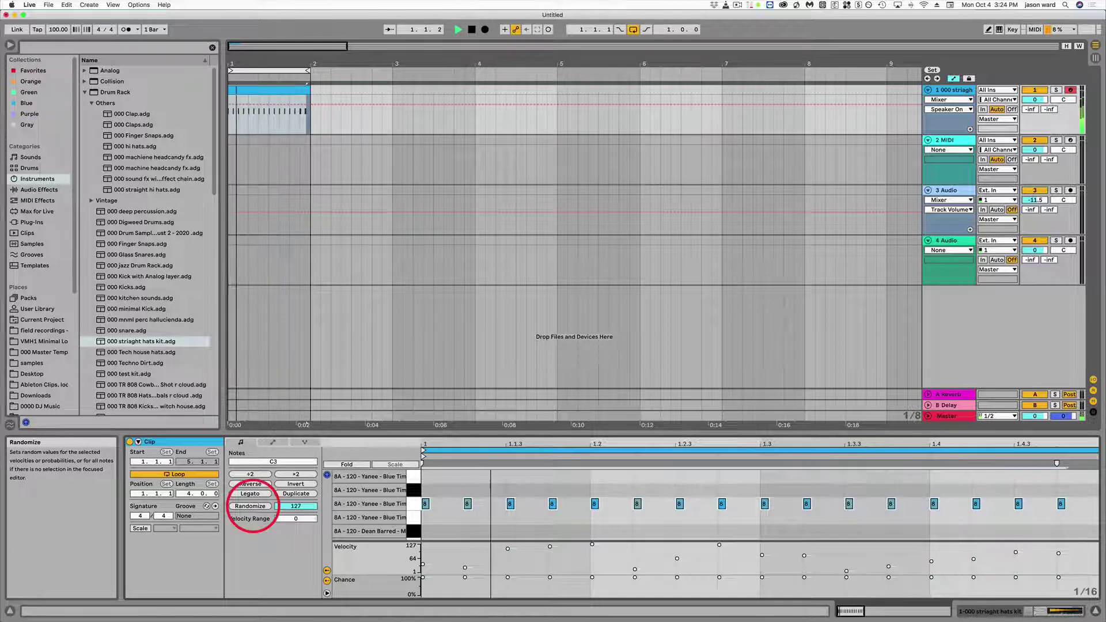
{"action": "left_click", "coordinate": [250, 506]}
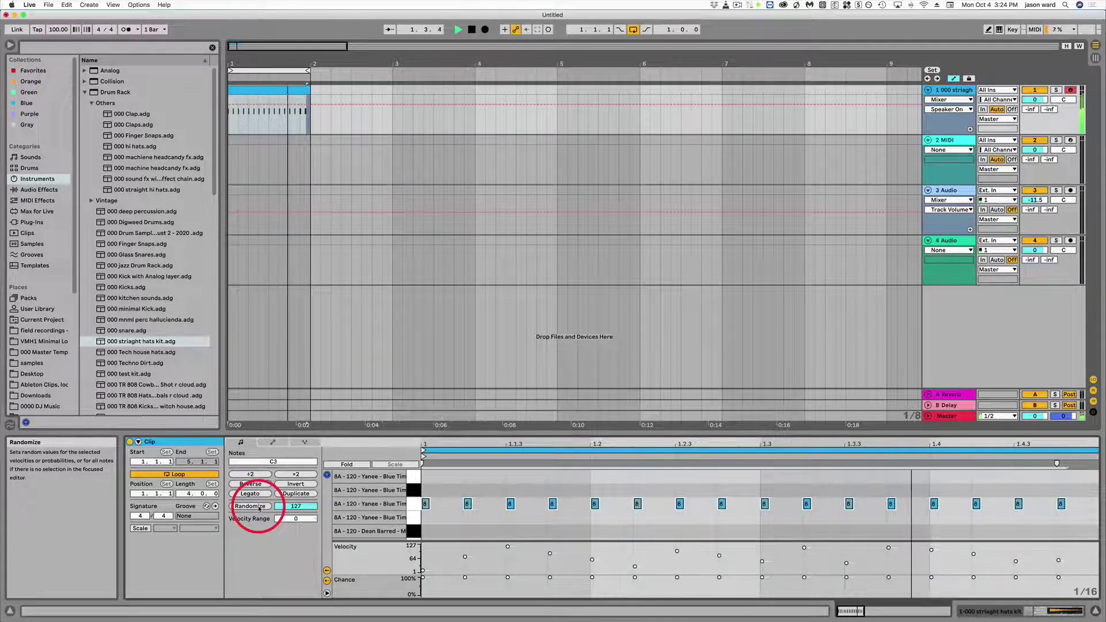
{"action": "key", "text": "space"}
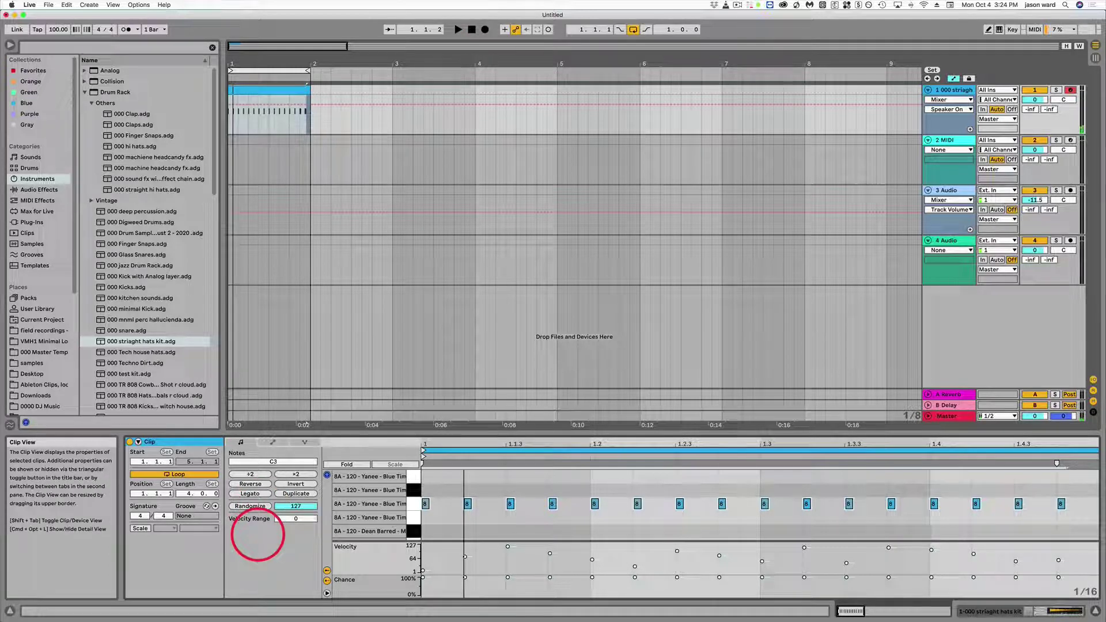
Set the 2 MIDI track's input to 1-000 striaght hats kit and arm the track for recording
{"action": "left_click", "coordinate": [412, 505]}
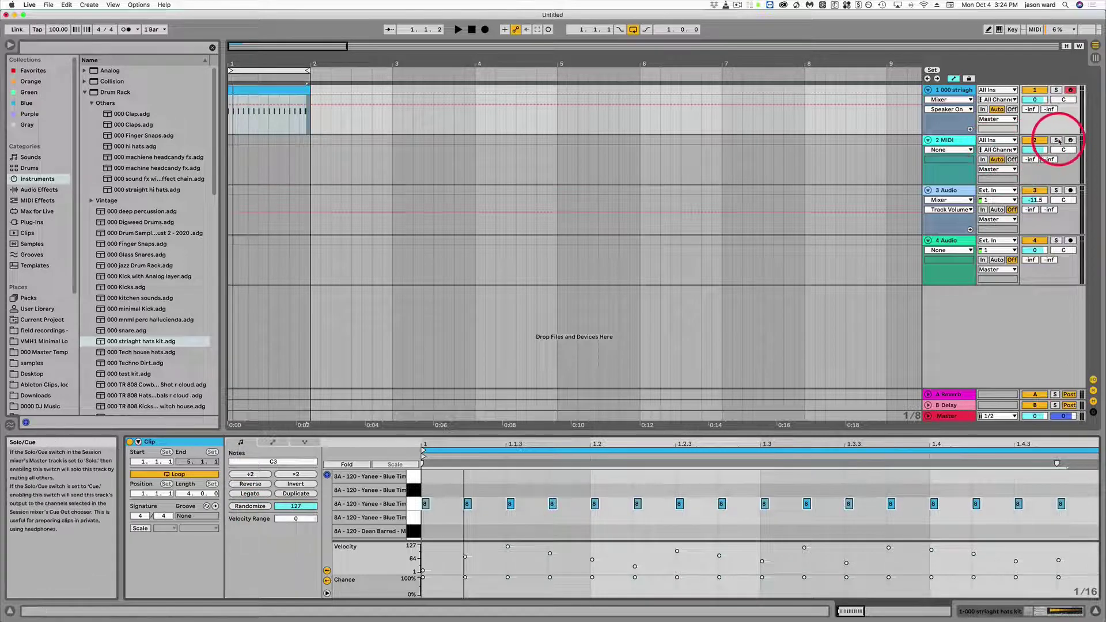
{"action": "left_click", "coordinate": [994, 141]}
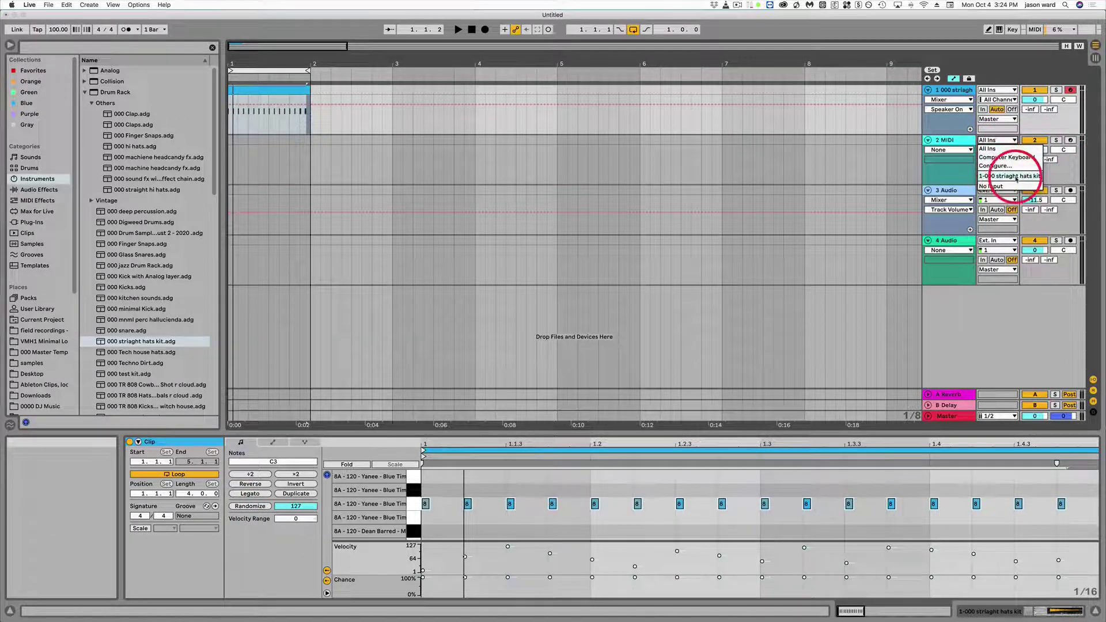
{"action": "left_click", "coordinate": [1013, 176]}
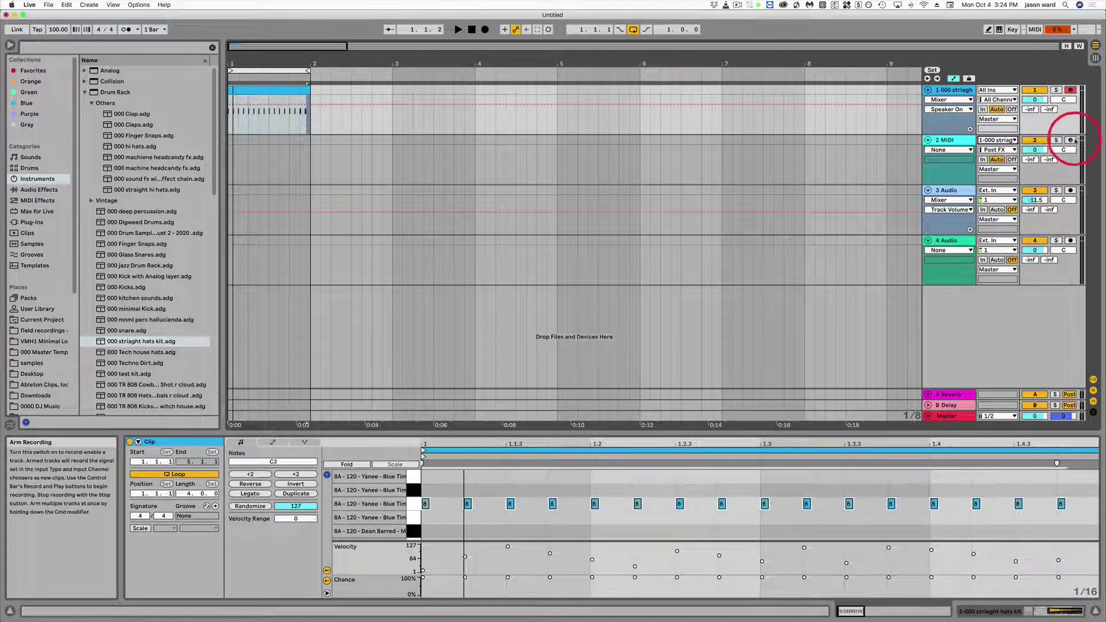
{"action": "left_click", "coordinate": [1070, 140]}
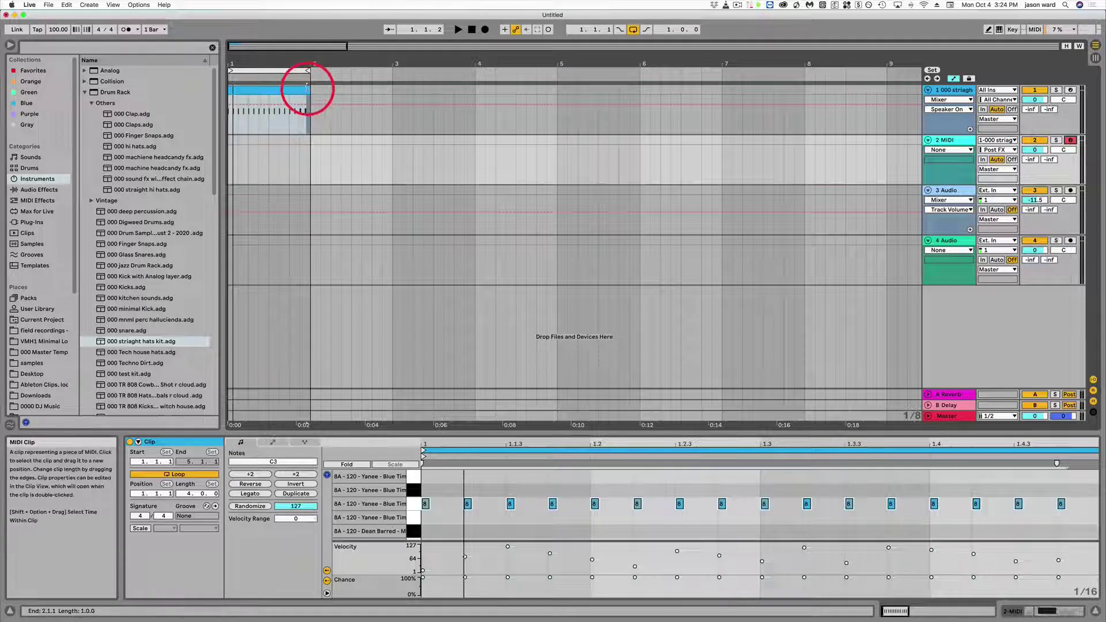
Extend the hi-hat clip to eight bars with a one-bar internal loop, and match the arrangement loop to the clip
{"action": "left_click_drag", "start_coordinate": [308, 90], "coordinate": [881, 104]}
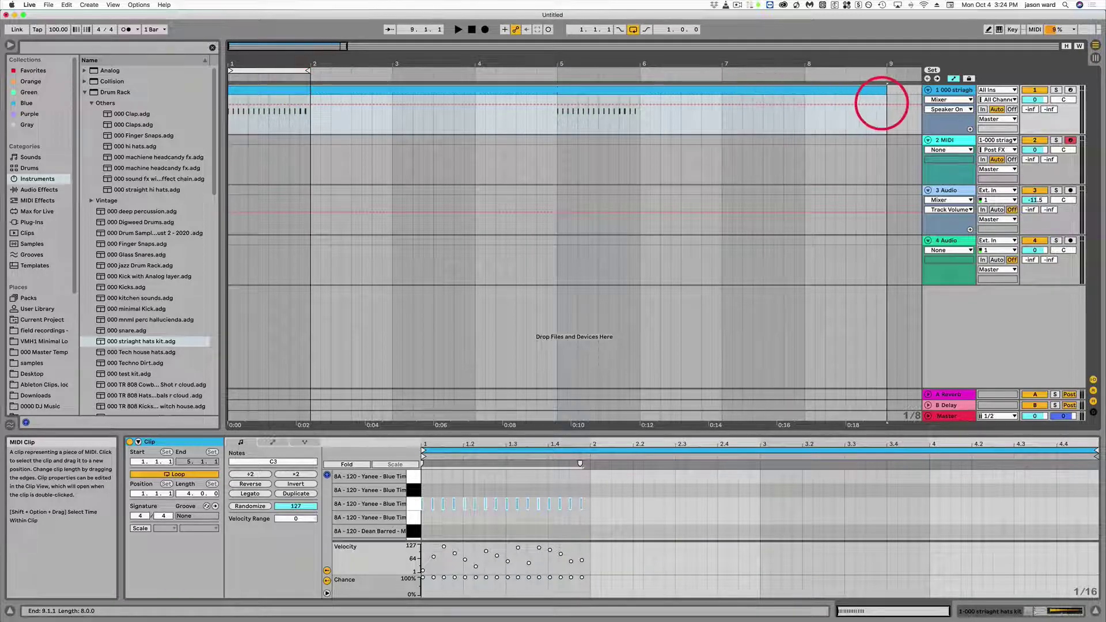
{"action": "key", "text": "super+l"}
{"action": "left_click", "coordinate": [850, 70]}
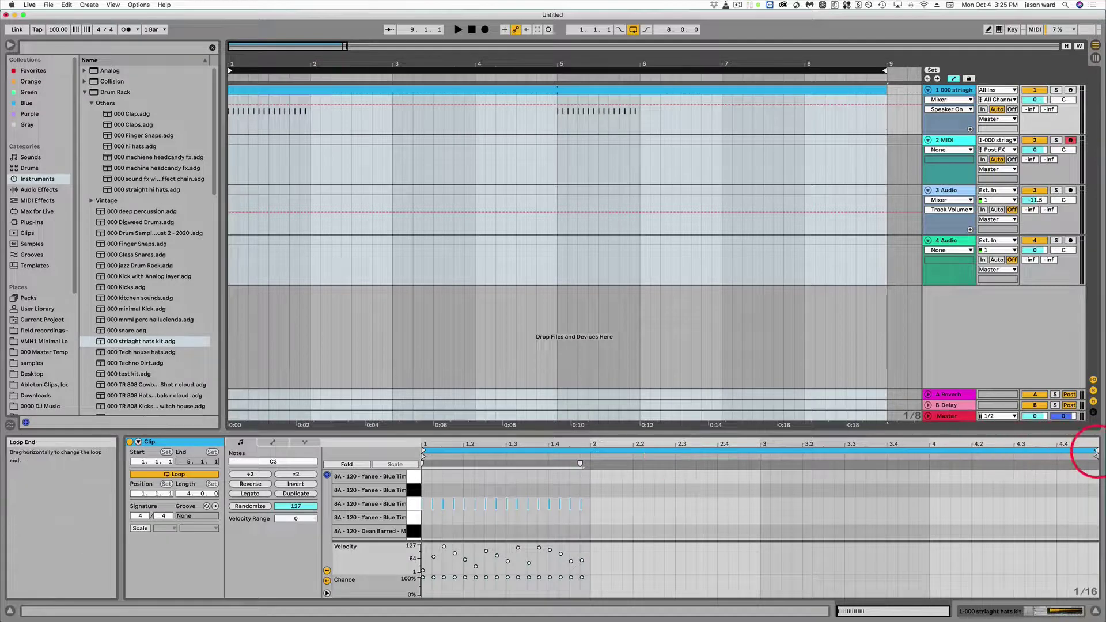
{"action": "left_click_drag", "start_coordinate": [1094, 458], "coordinate": [592, 469]}
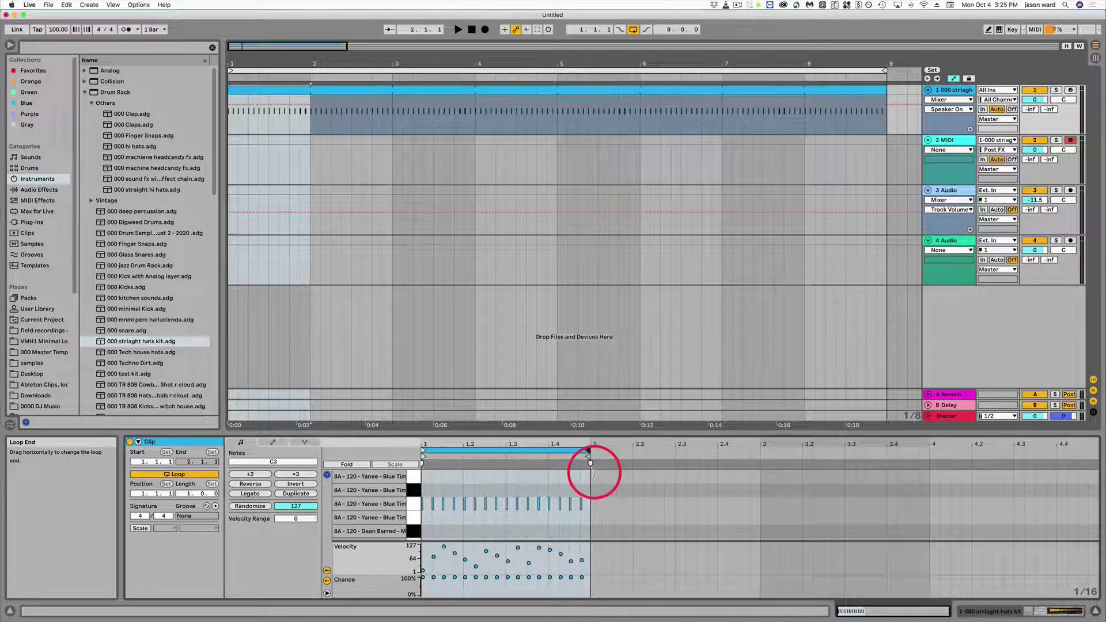
{"action": "left_click", "coordinate": [562, 451]}
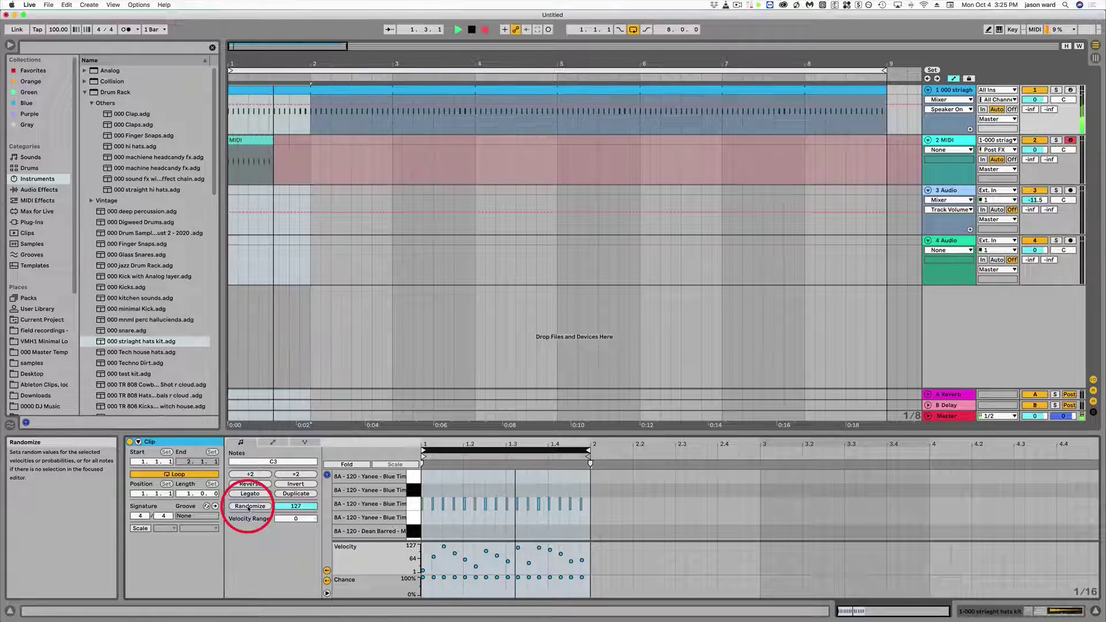
Record the hi-hat clip onto the 2 MIDI track up to bar 9, repeatedly randomizing its velocities with a range of 127
{"action": "left_click", "coordinate": [248, 506]}
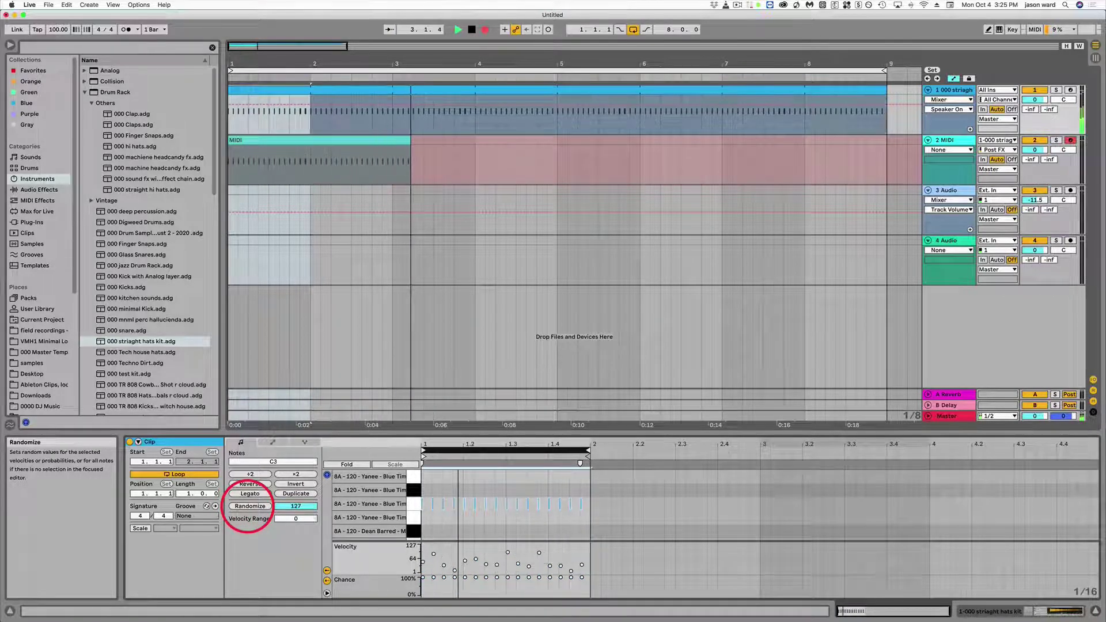
{"action": "left_click", "coordinate": [253, 507]}
{"action": "left_click", "coordinate": [254, 506]}
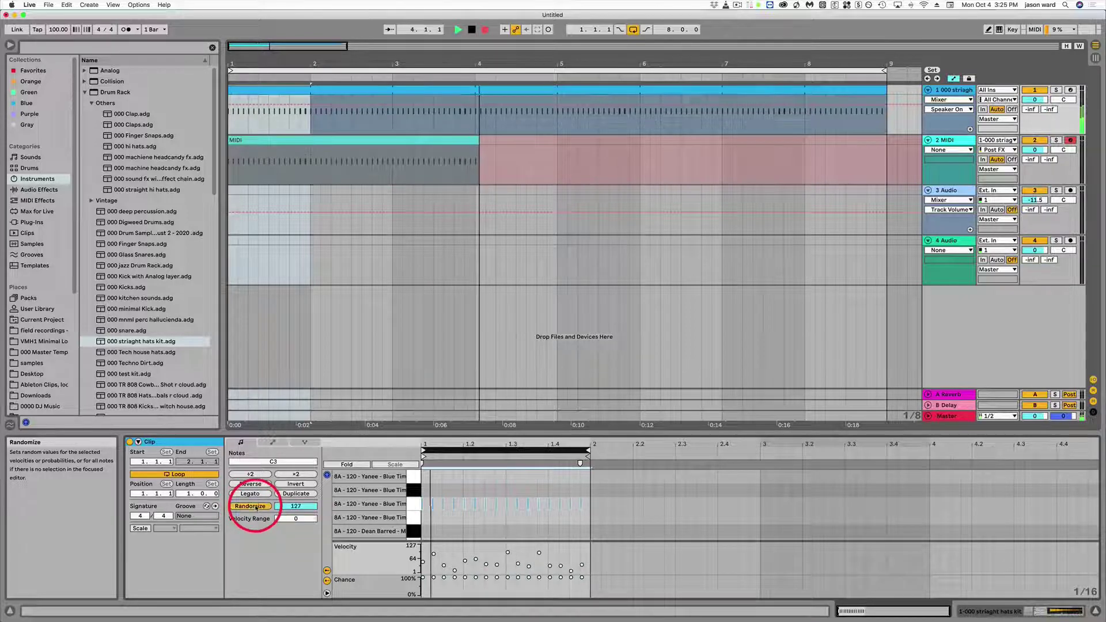
{"action": "left_click", "coordinate": [254, 506]}
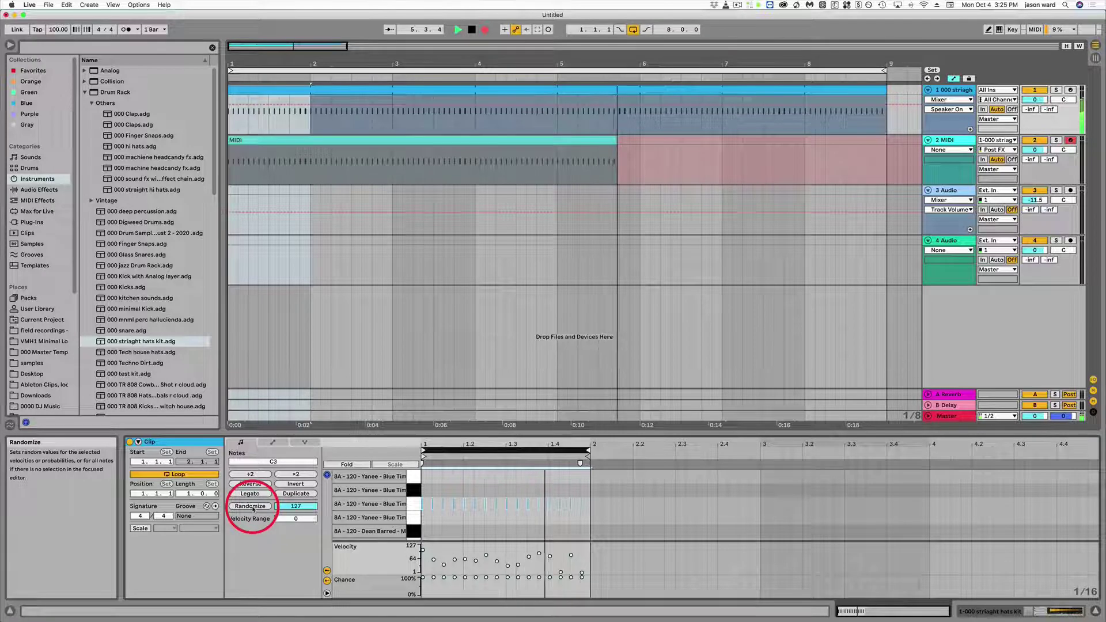
{"action": "left_click", "coordinate": [253, 507]}
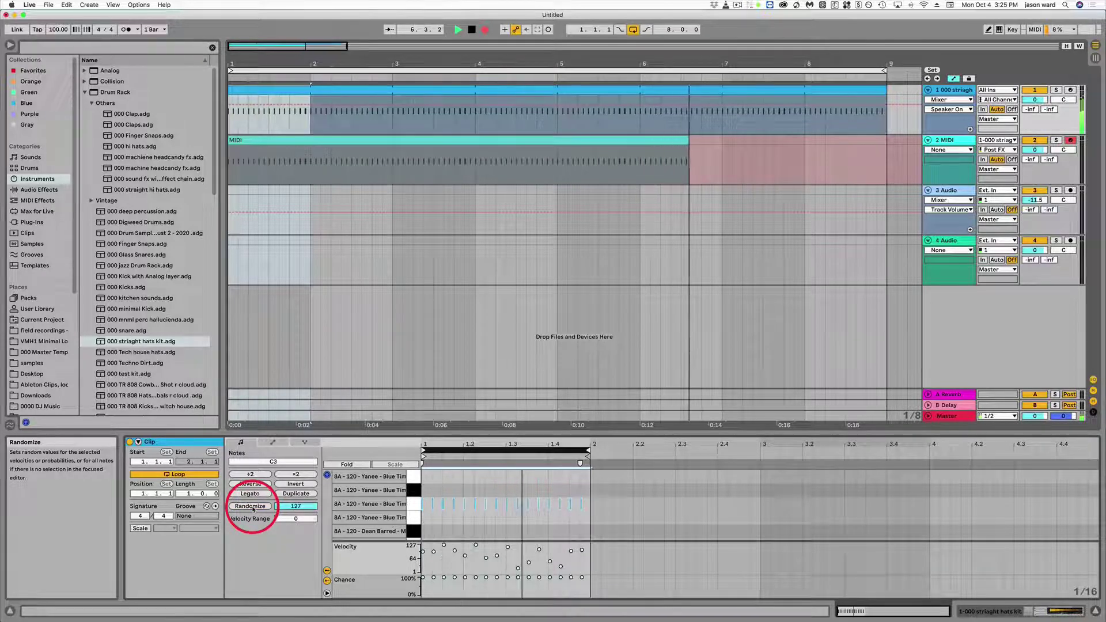
{"action": "left_click", "coordinate": [254, 507]}
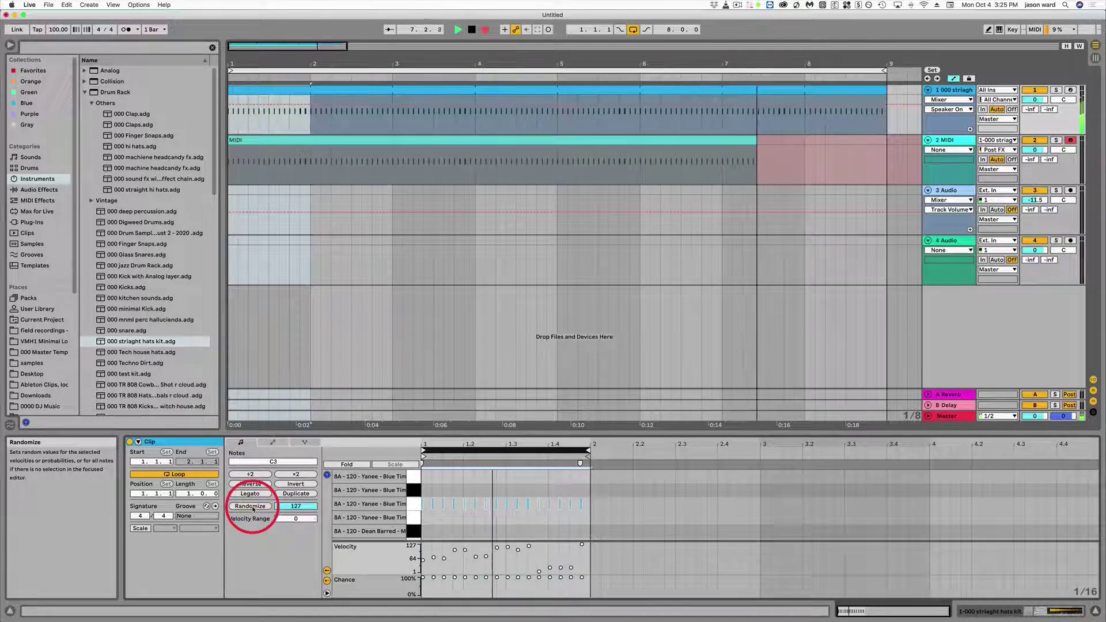
{"action": "left_click", "coordinate": [254, 507]}
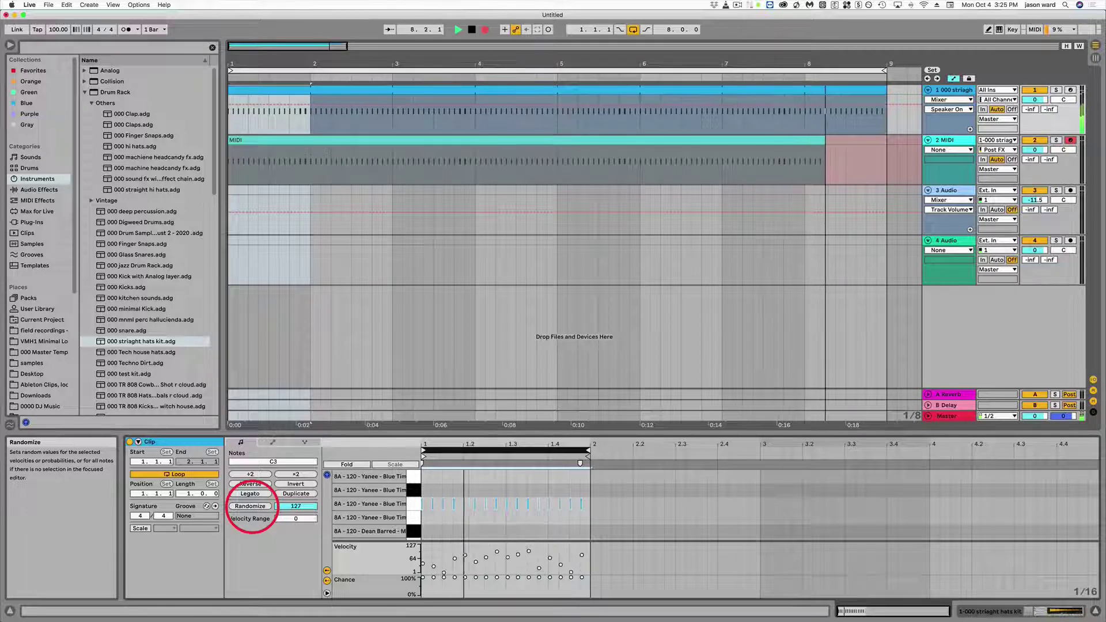
{"action": "key", "text": "space"}
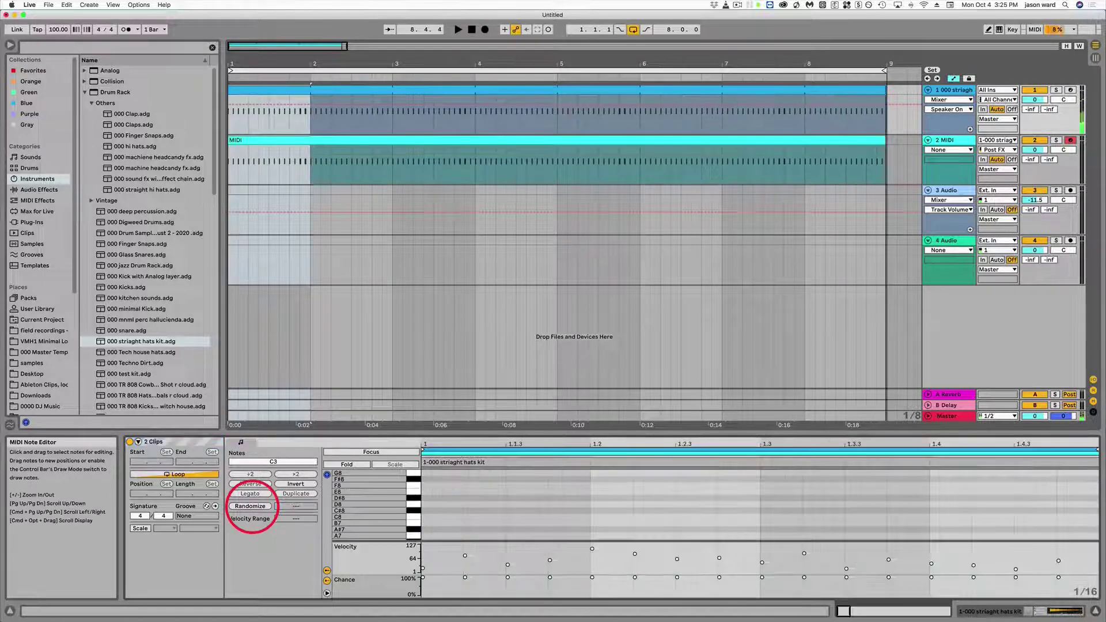
Delete the recorded clip from the 2 MIDI track and select all C3 notes in the original hi-hat clip
{"action": "left_click", "coordinate": [735, 142]}
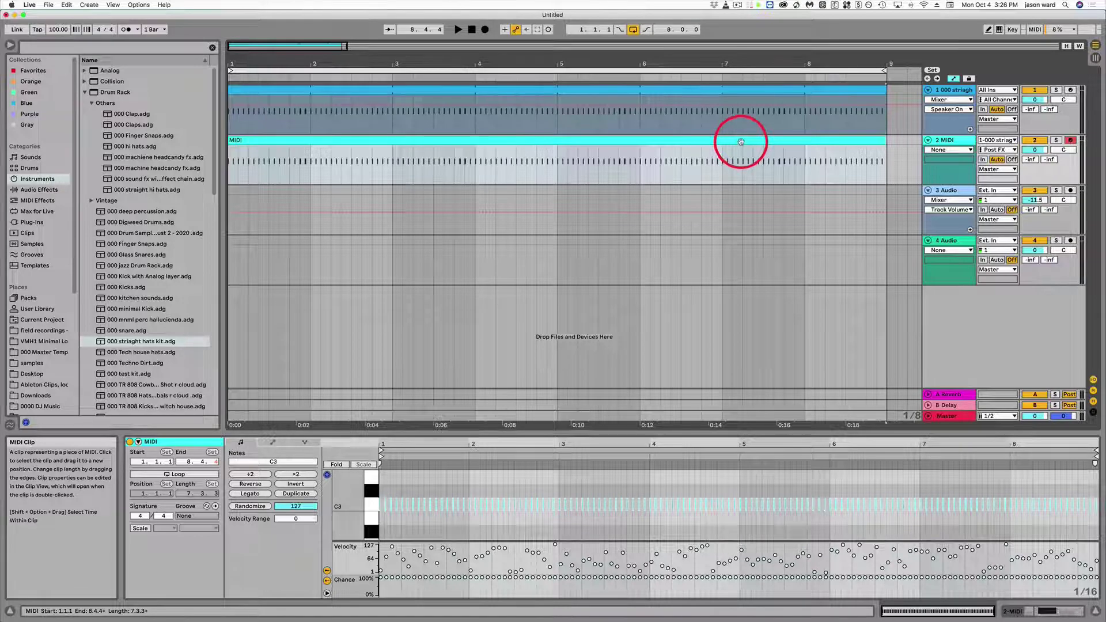
{"action": "key", "text": "Delete"}
{"action": "left_click", "coordinate": [718, 90]}
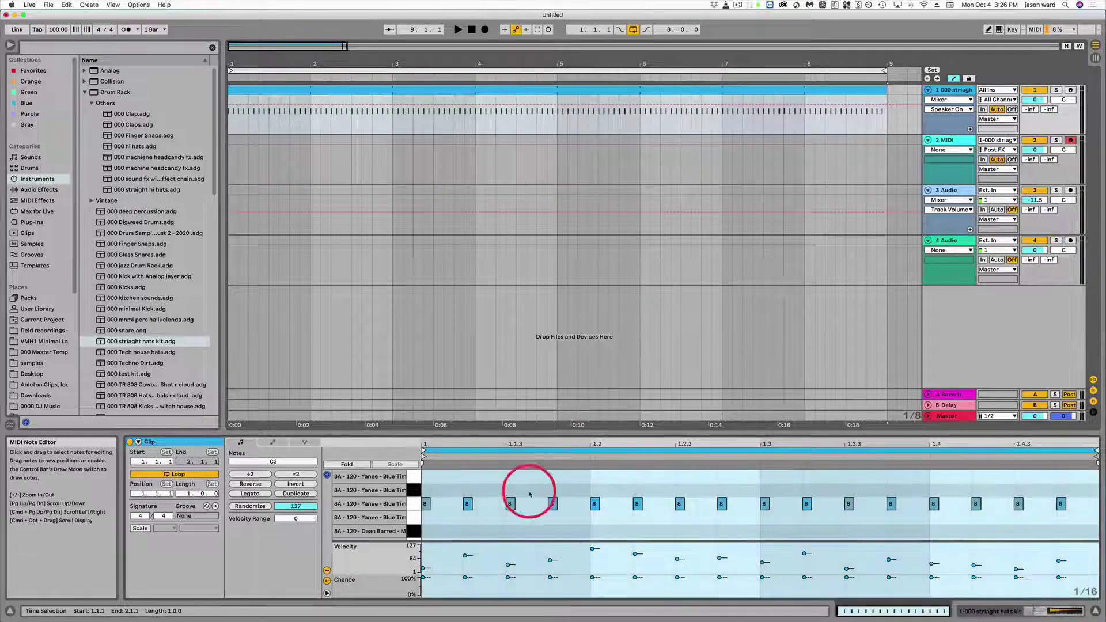
{"action": "mouse_move", "coordinate": [427, 572]}
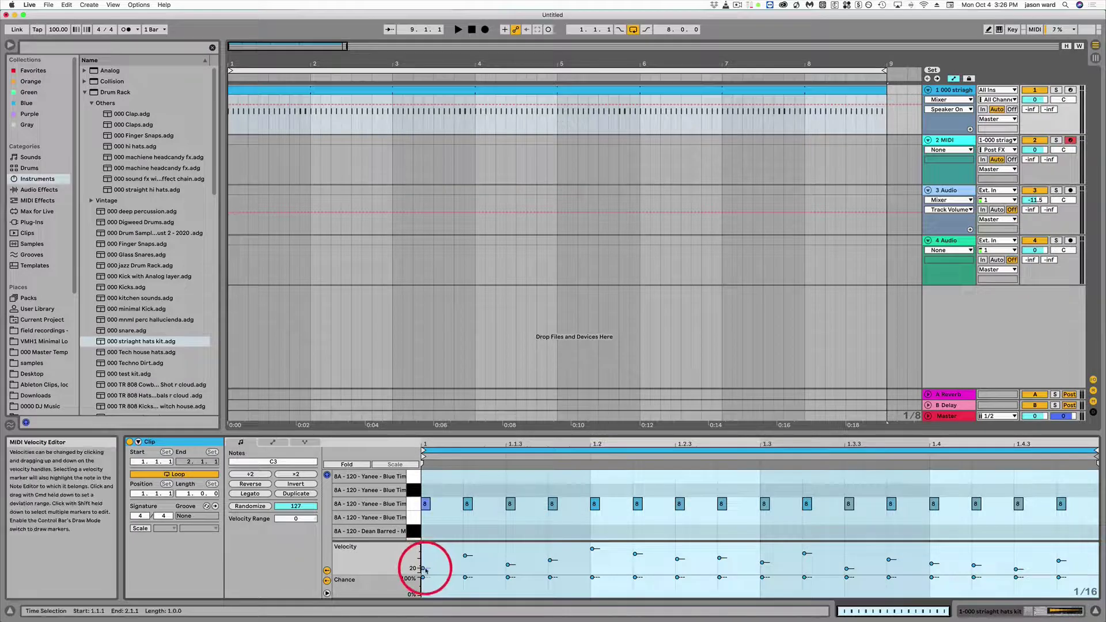
{"action": "left_click", "coordinate": [415, 503]}
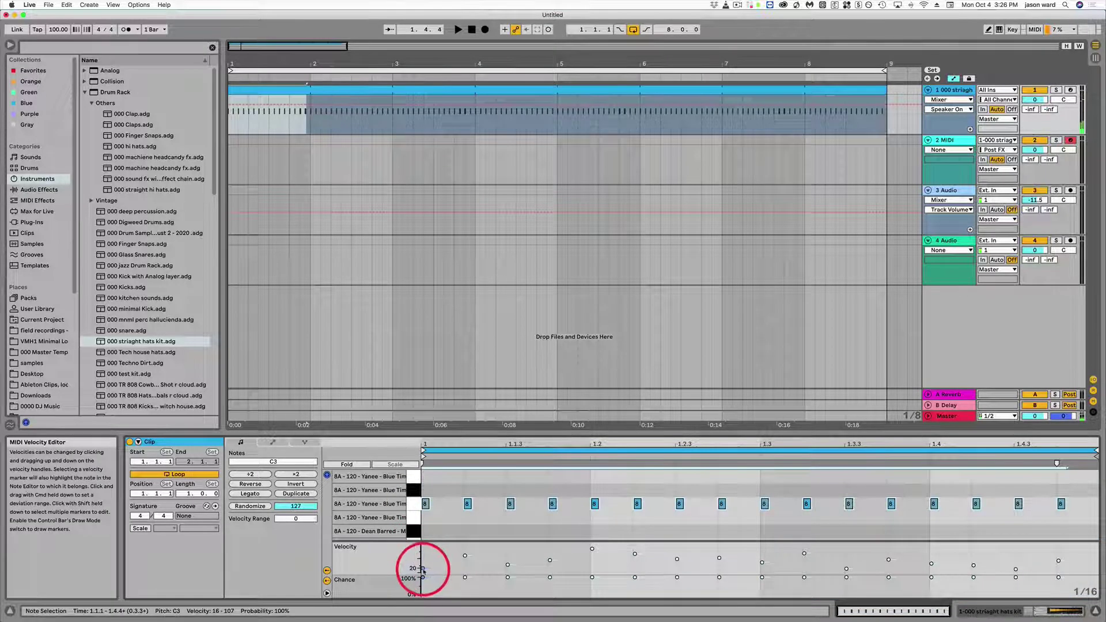
Even out the velocities of the selected C3 notes and randomize their chance values with a range of 100% during playback
{"action": "left_click_drag", "start_coordinate": [423, 568], "coordinate": [423, 566]}
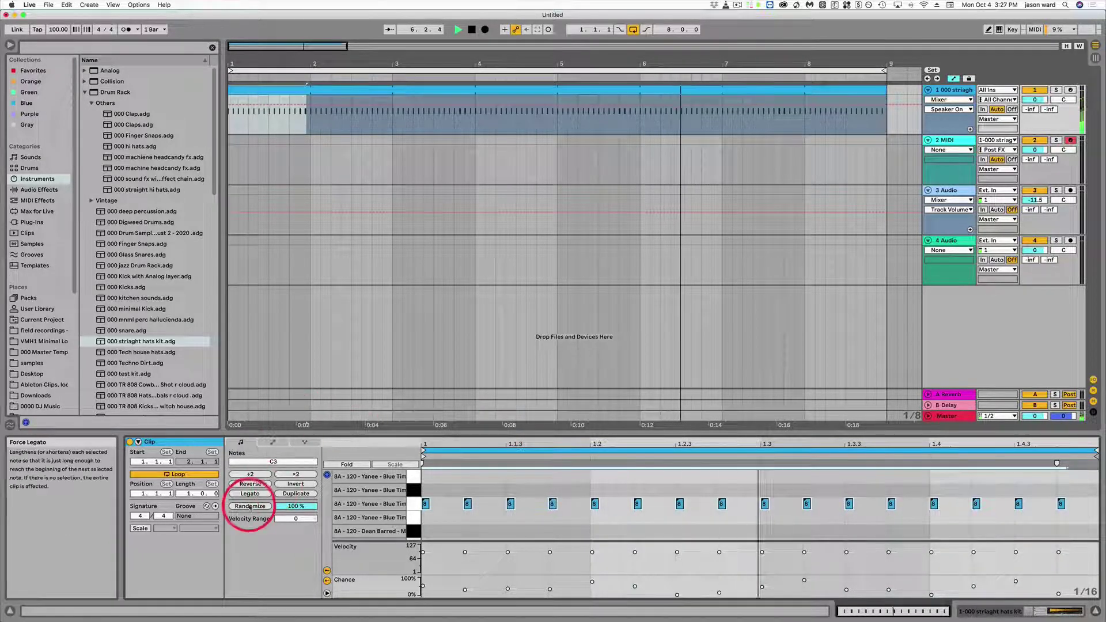
{"action": "left_click", "coordinate": [249, 506]}
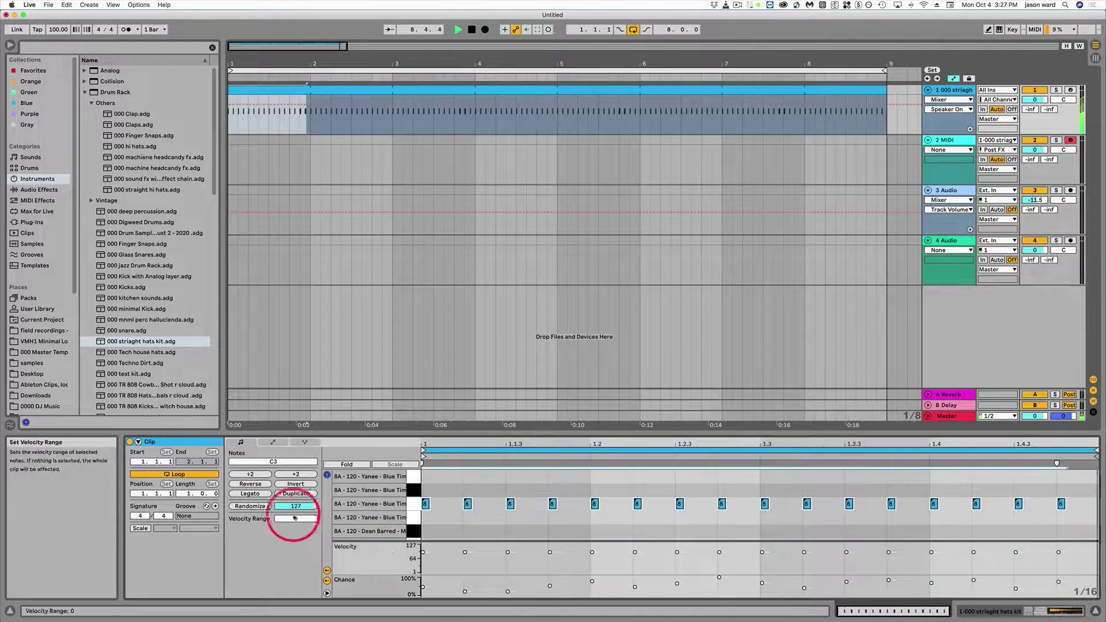
Randomize the velocities of the selected C3 notes with a range of 62, and stop playback after listening
{"action": "left_click_drag", "start_coordinate": [295, 505], "coordinate": [302, 506]}
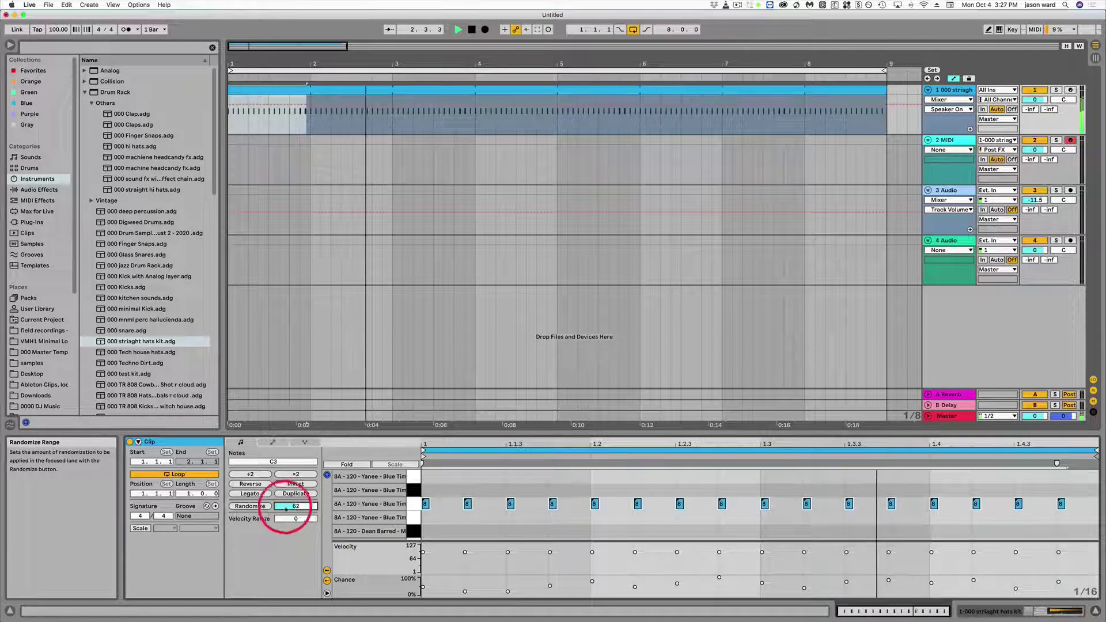
{"action": "left_click", "coordinate": [247, 506]}
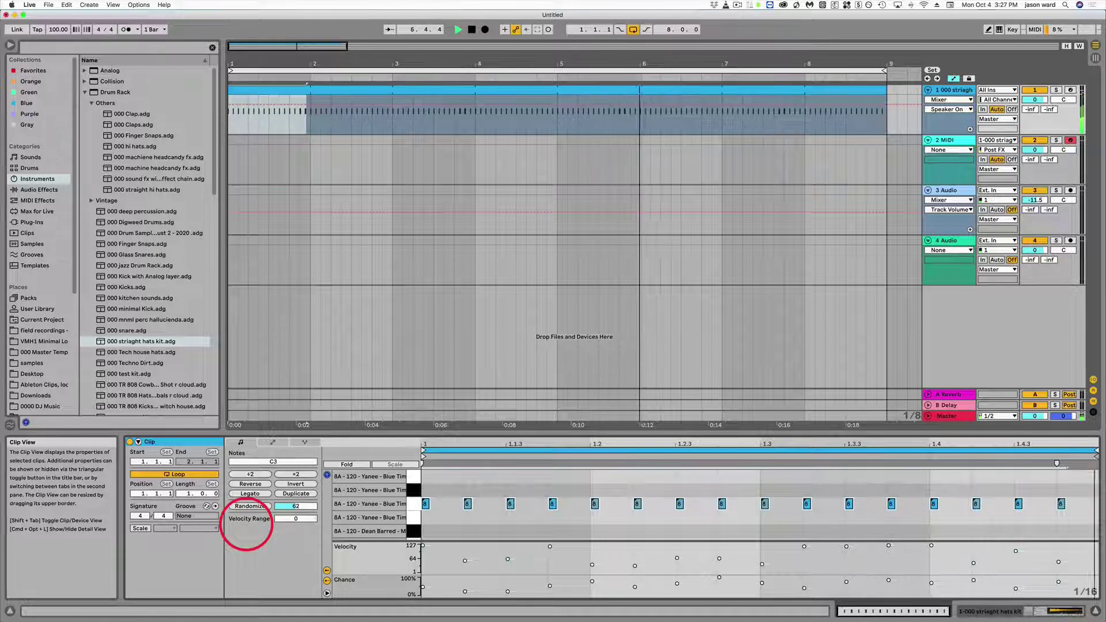
{"action": "key", "text": "space"}
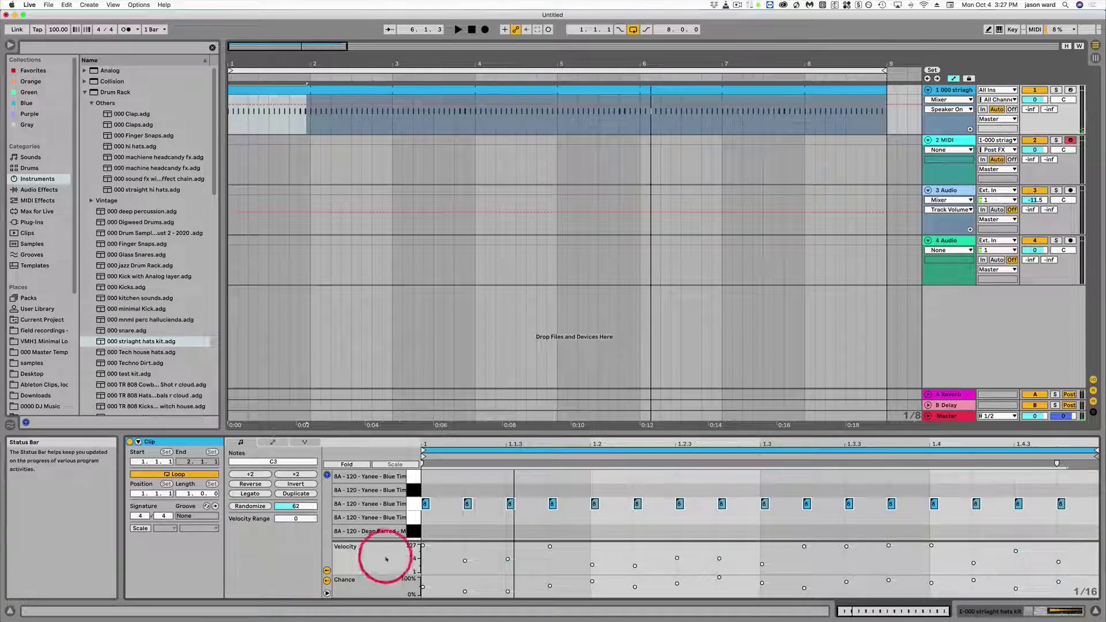
Set the hi-hat clip's fixed grid to 1/32 and fill the one-bar loop with C3 notes at that spacing
{"action": "right_click", "coordinate": [1090, 594]}
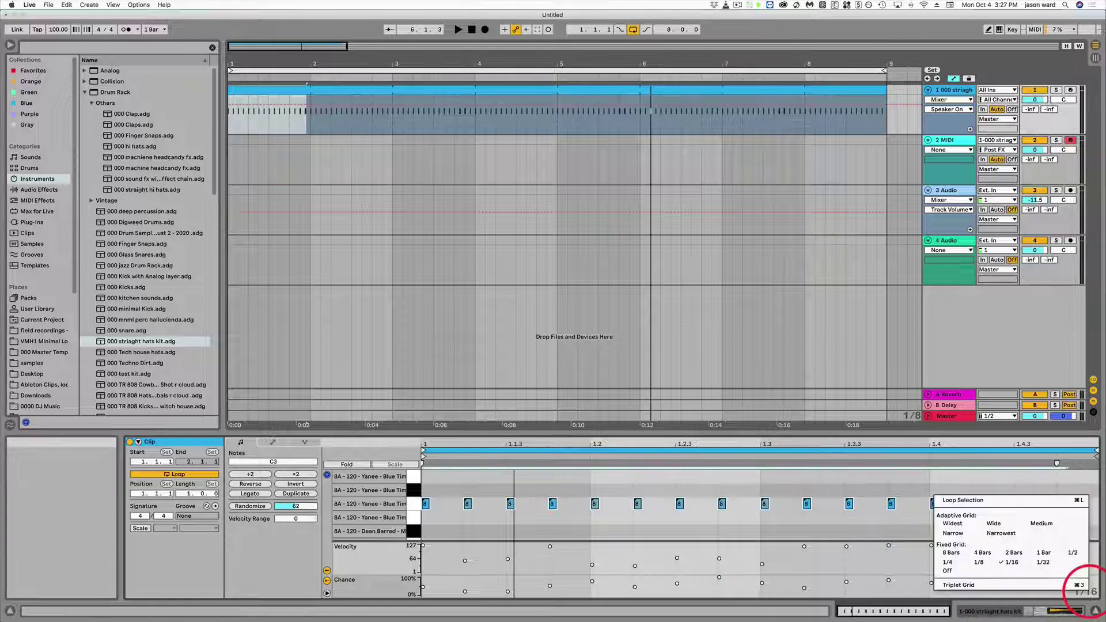
{"action": "left_click", "coordinate": [1044, 562]}
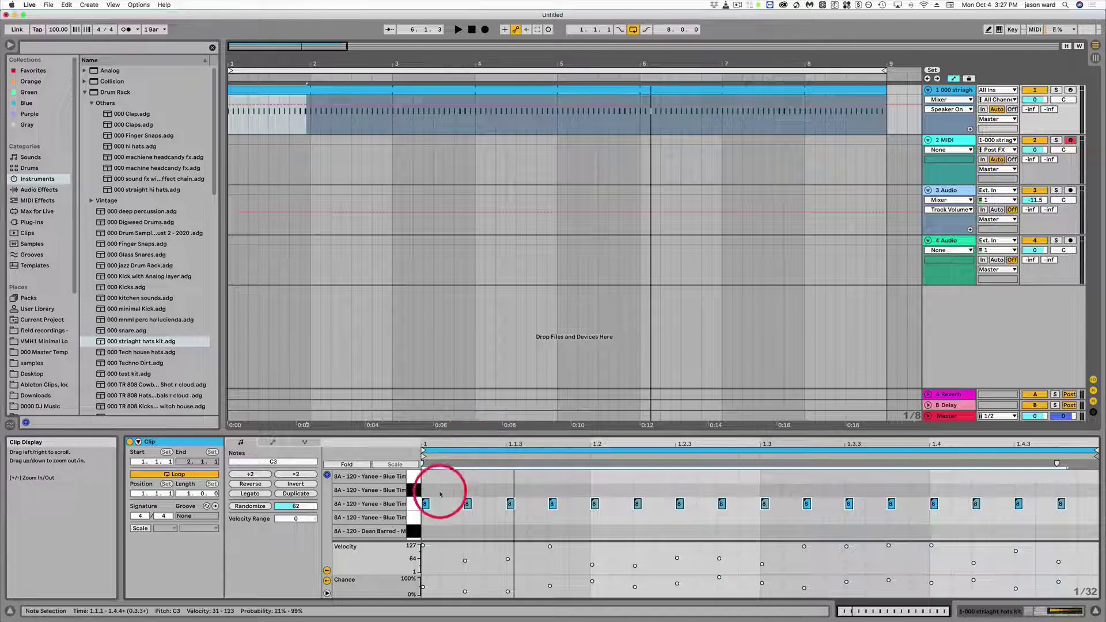
{"action": "left_click_drag", "start_coordinate": [439, 506], "coordinate": [417, 507]}
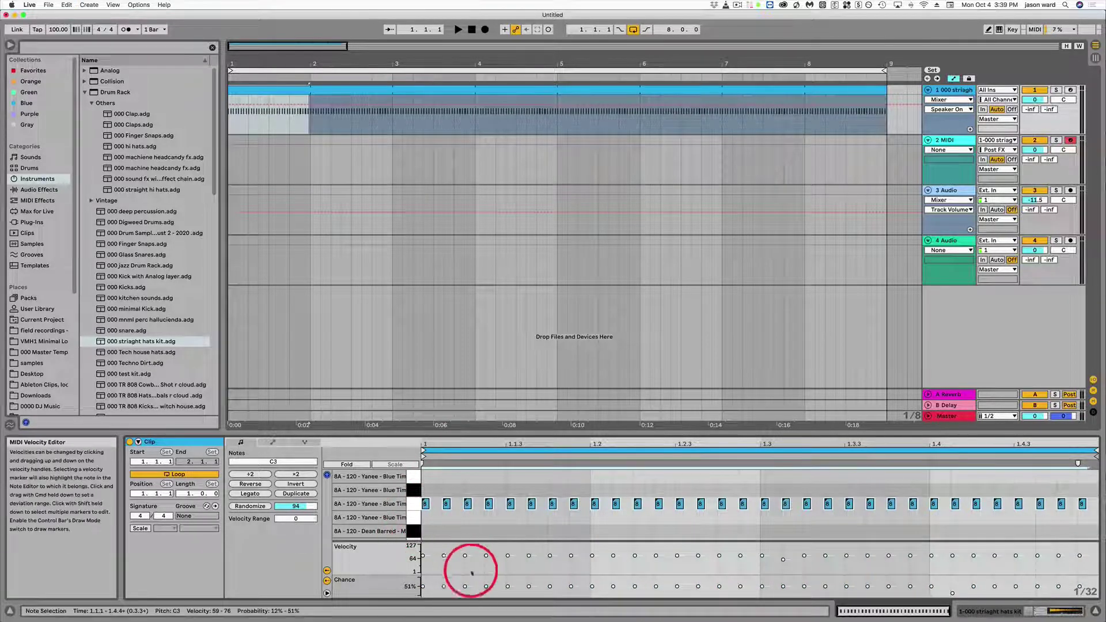
Raise the chance of the hi-hat clip's C3 notes to 100% in the Chance lane
{"action": "left_click", "coordinate": [380, 584]}
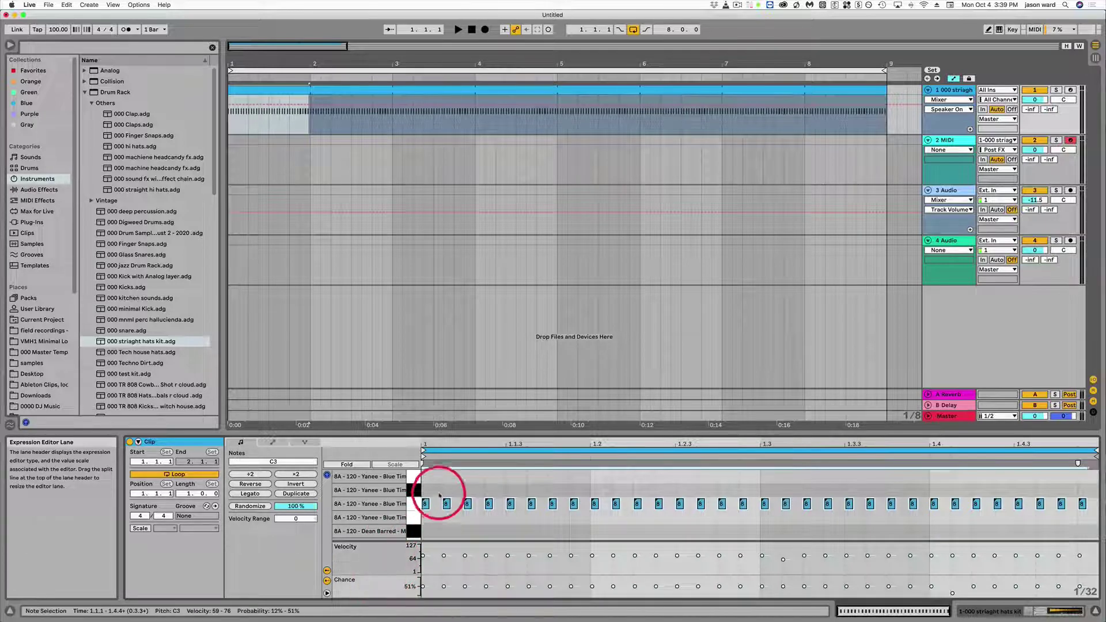
{"action": "left_click", "coordinate": [447, 503]}
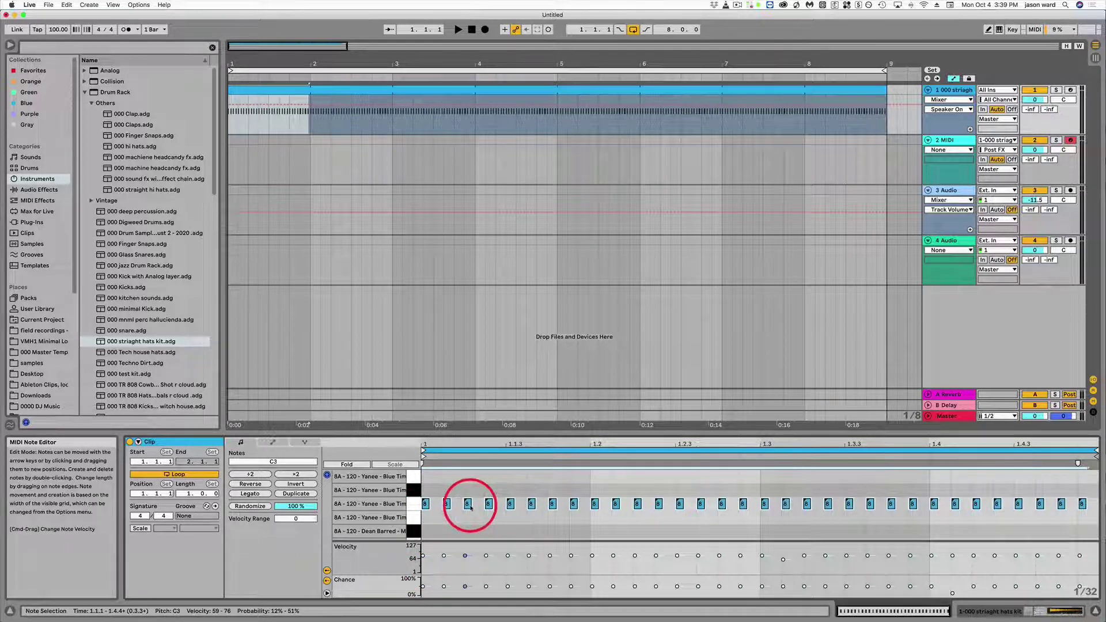
{"action": "left_click", "coordinate": [412, 507]}
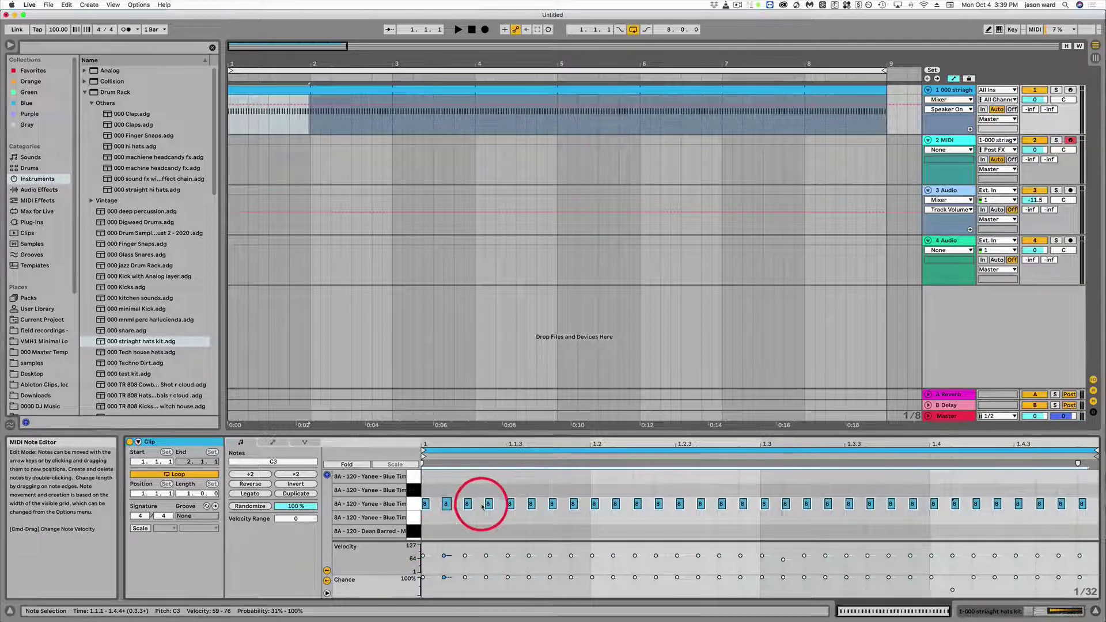
Select every second C3 note across the bar, starting with the second note of the hi-hat clip
{"action": "left_click", "coordinate": [446, 504]}
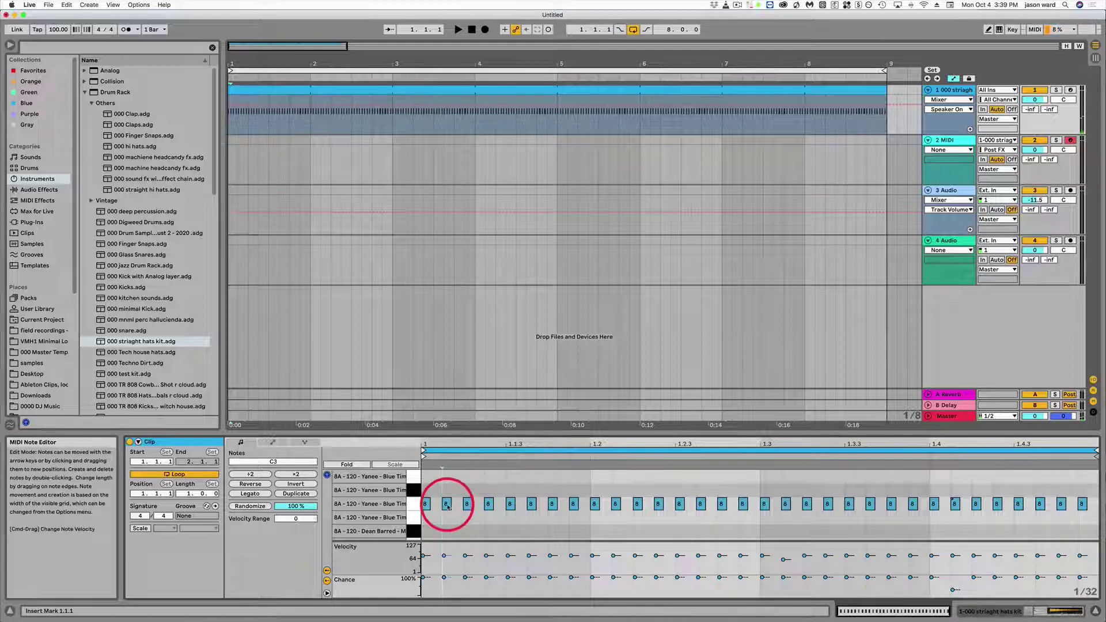
{"action": "left_click", "coordinate": [489, 503], "text": "shift"}
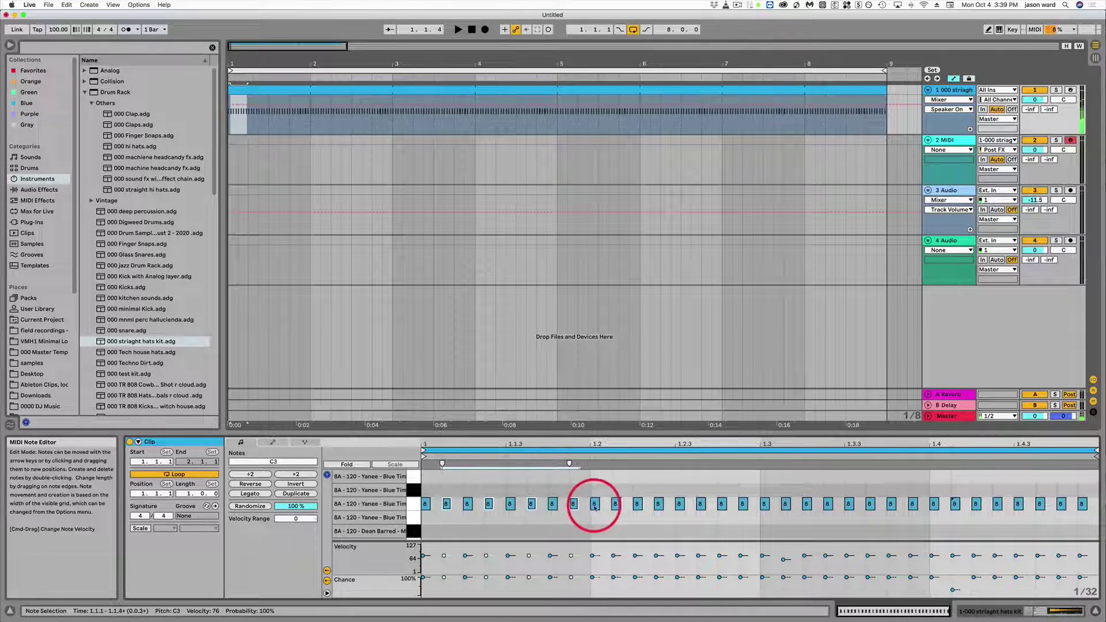
{"action": "left_click_drag", "start_coordinate": [645, 505], "coordinate": [1082, 504]}
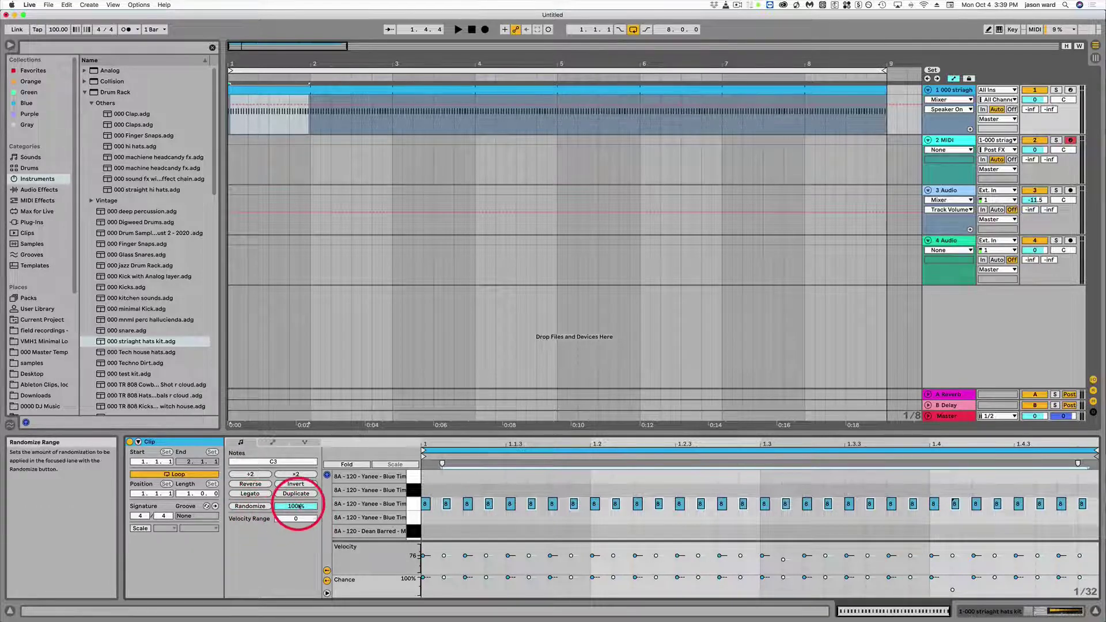
Randomize the chance of the selected alternate hi-hat notes with a range of 50% and play the clip to hear it
{"action": "left_click_drag", "start_coordinate": [299, 508], "coordinate": [299, 509]}
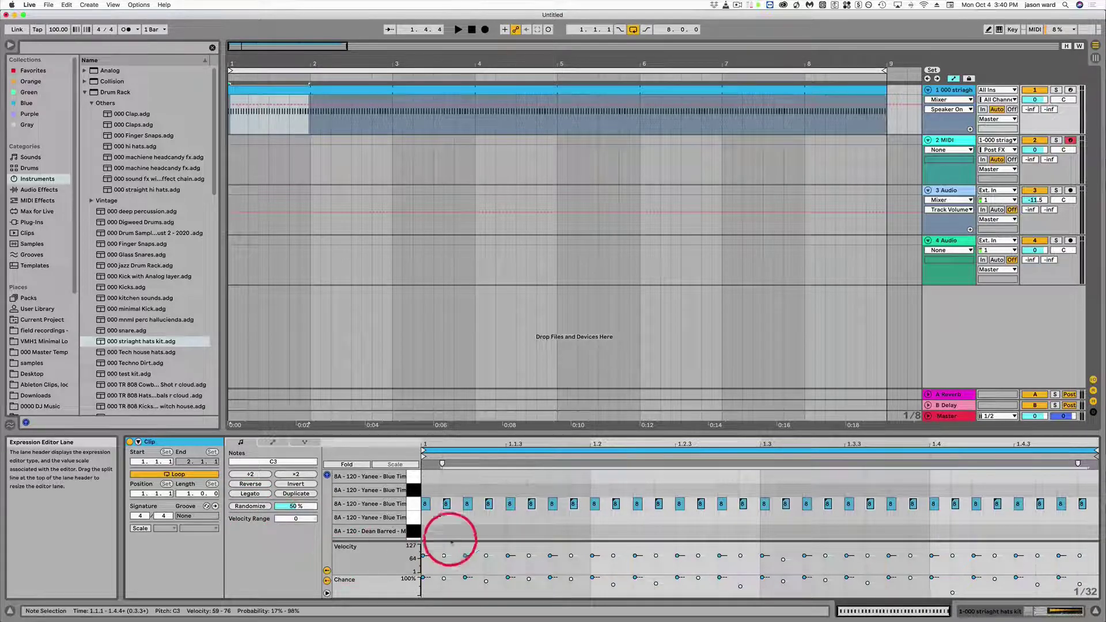
{"action": "left_click", "coordinate": [294, 90]}
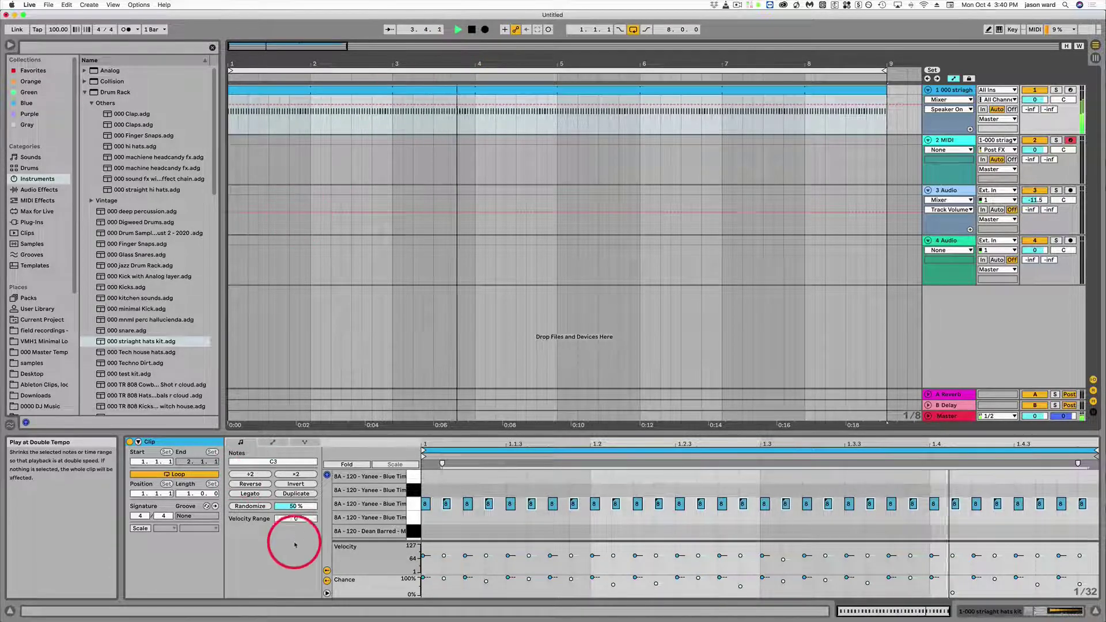
{"action": "key", "text": "space"}
Randomize the chance of the alternate hi-hat notes repeatedly with a range of 100%, playing the clip to audition the variations
{"action": "left_click_drag", "start_coordinate": [302, 508], "coordinate": [302, 509]}
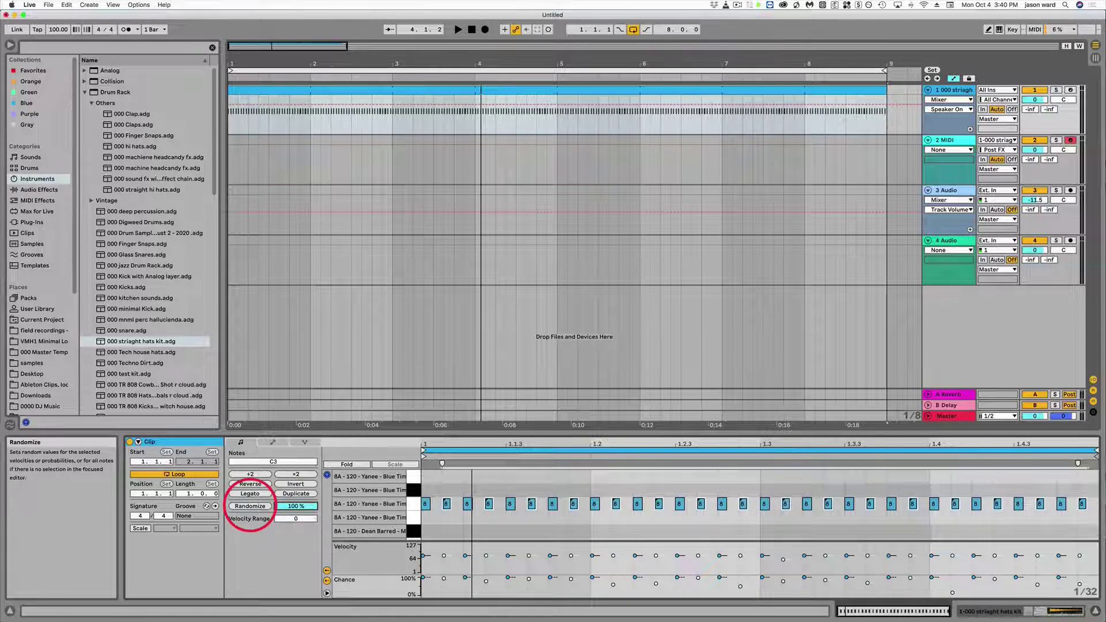
{"action": "key", "text": "space"}
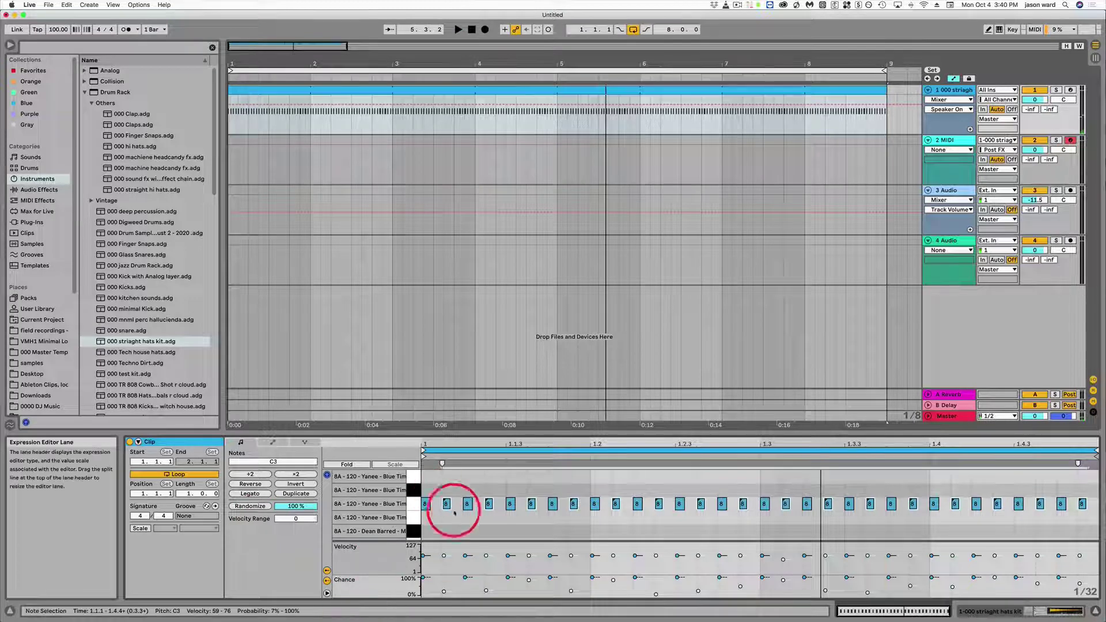
{"action": "left_click", "coordinate": [529, 580]}
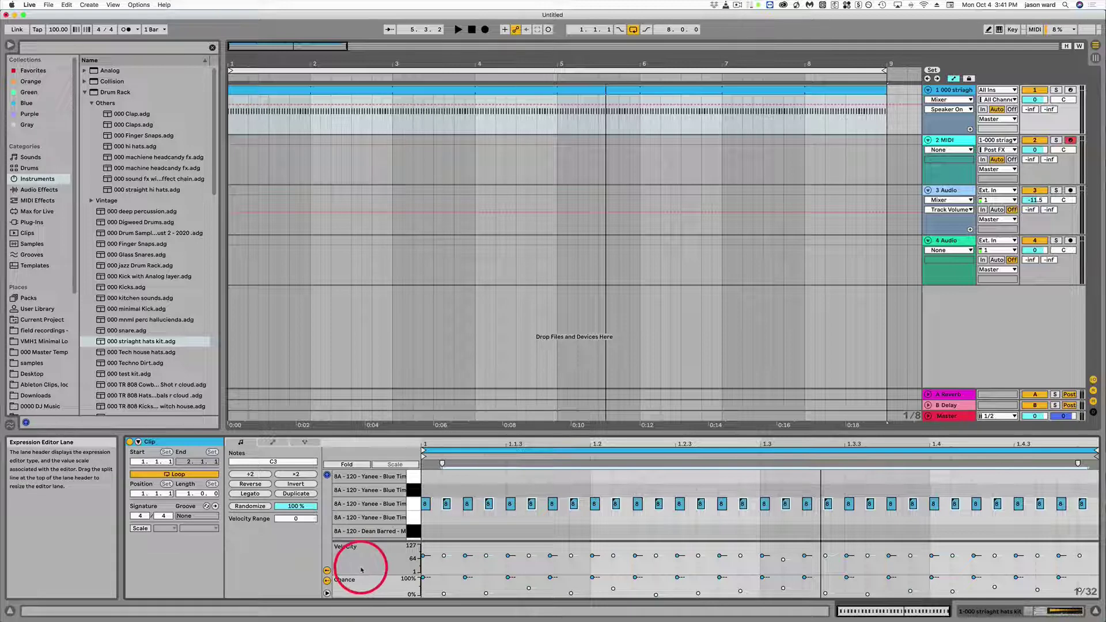
{"action": "key", "text": "space"}
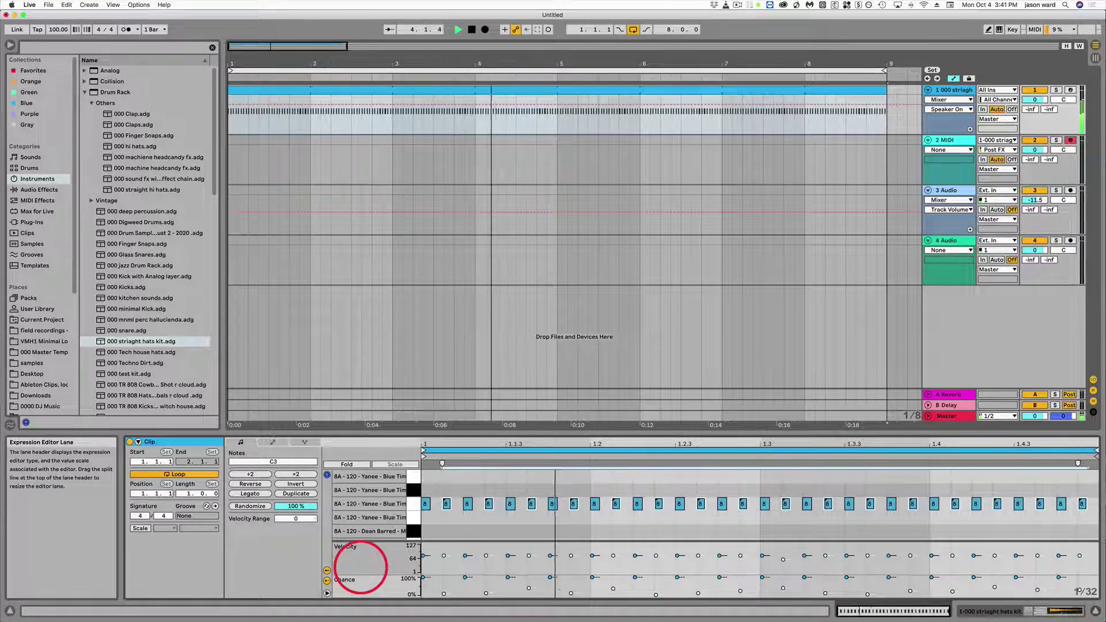
{"action": "key", "text": "space"}
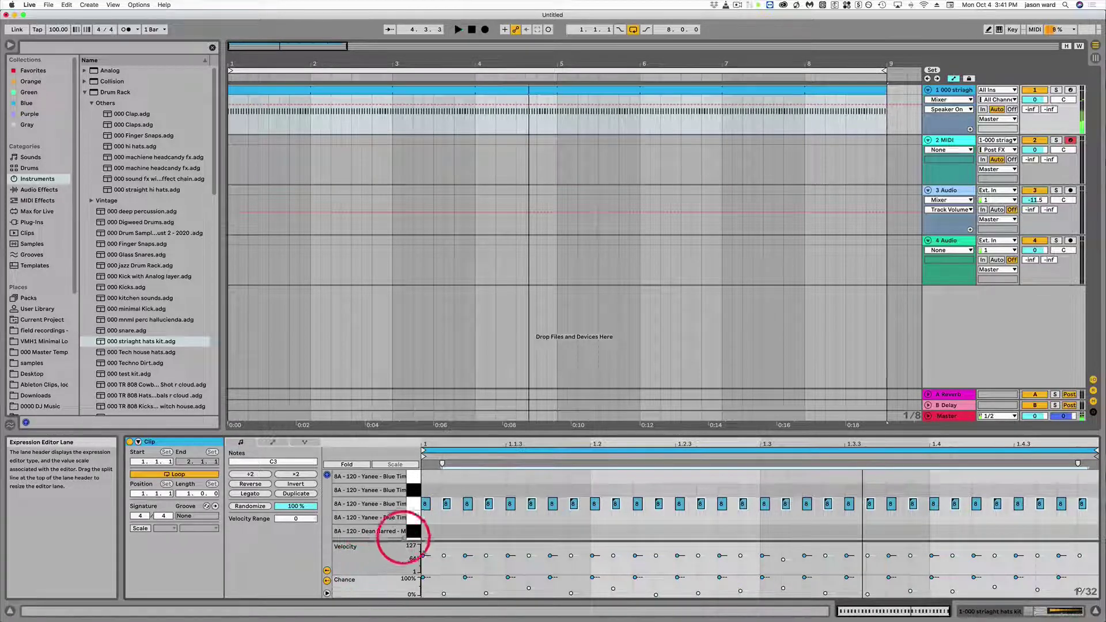
Randomize the velocities of the alternate hi-hat notes with a range of 49 and audition the clip
{"action": "left_click", "coordinate": [373, 563]}
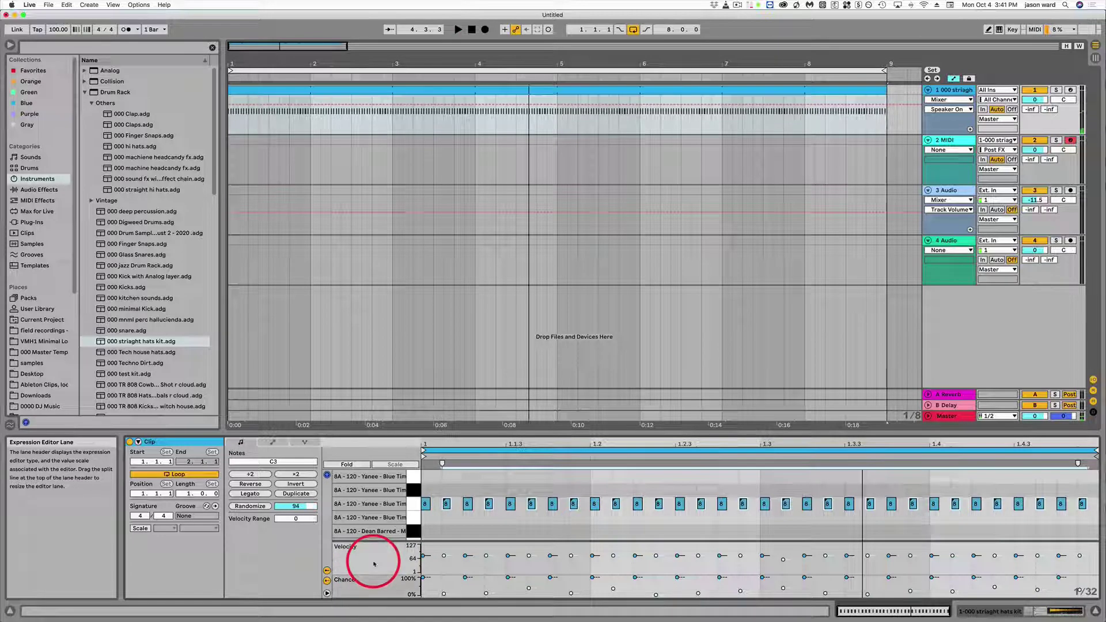
{"action": "left_click", "coordinate": [300, 508]}
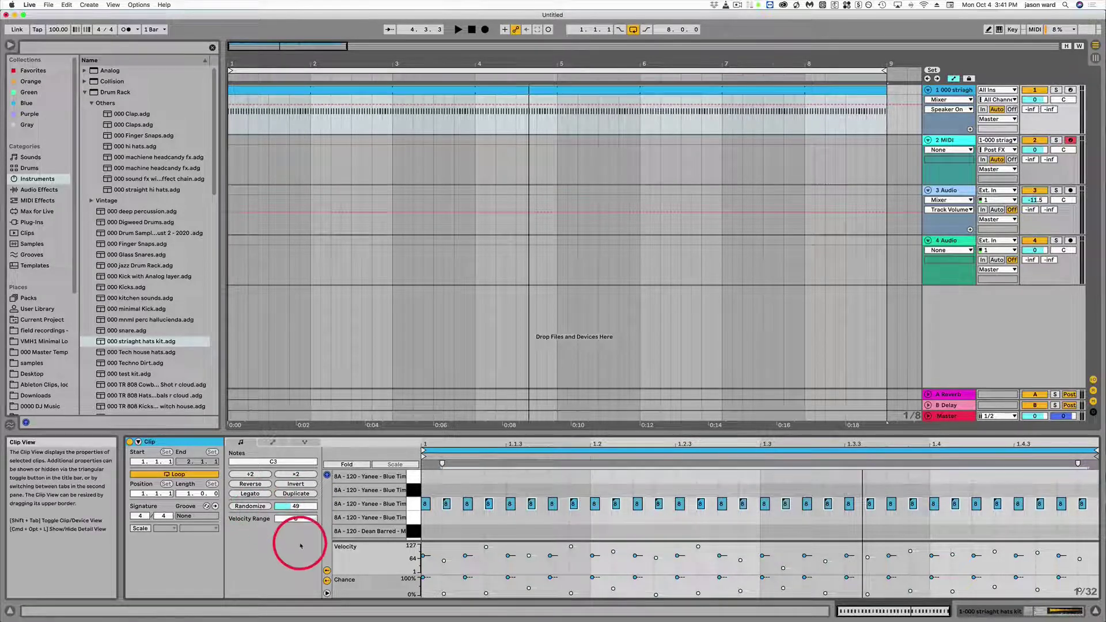
{"action": "key", "text": "space"}
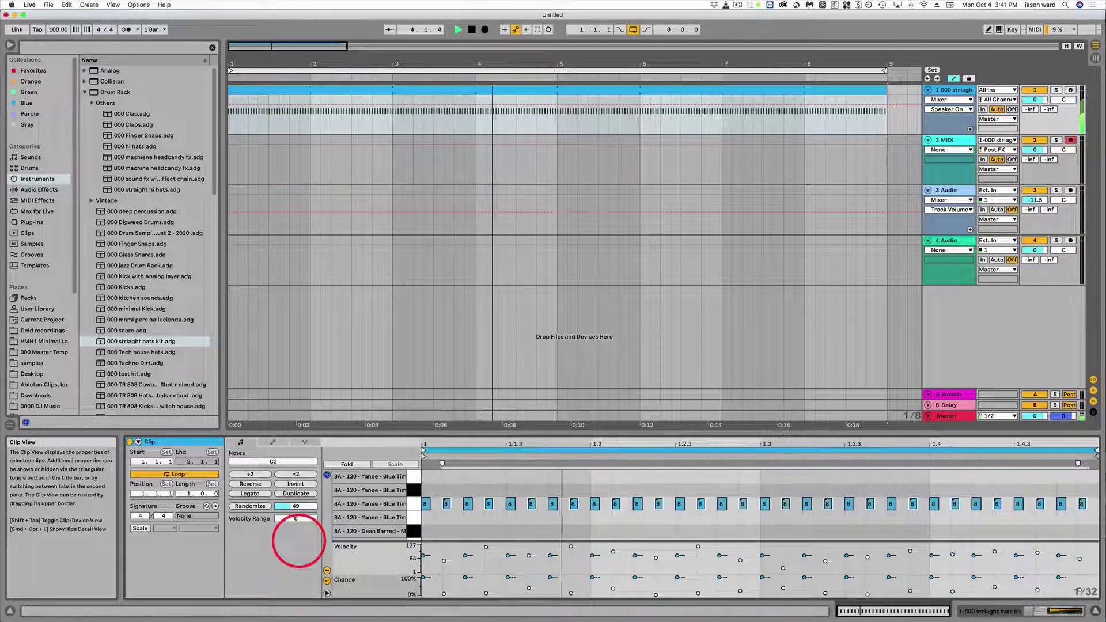
{"action": "key", "text": "space"}
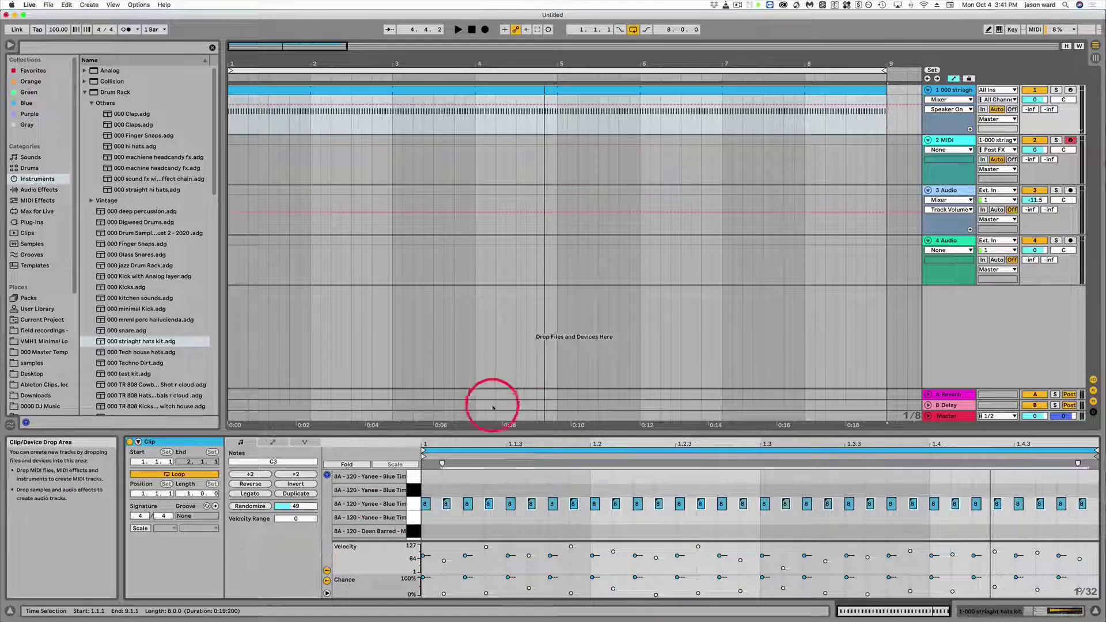
Select all C3 notes in the hi-hat clip, randomize their velocities with a range of 49, and audition the result
{"action": "left_click", "coordinate": [418, 504]}
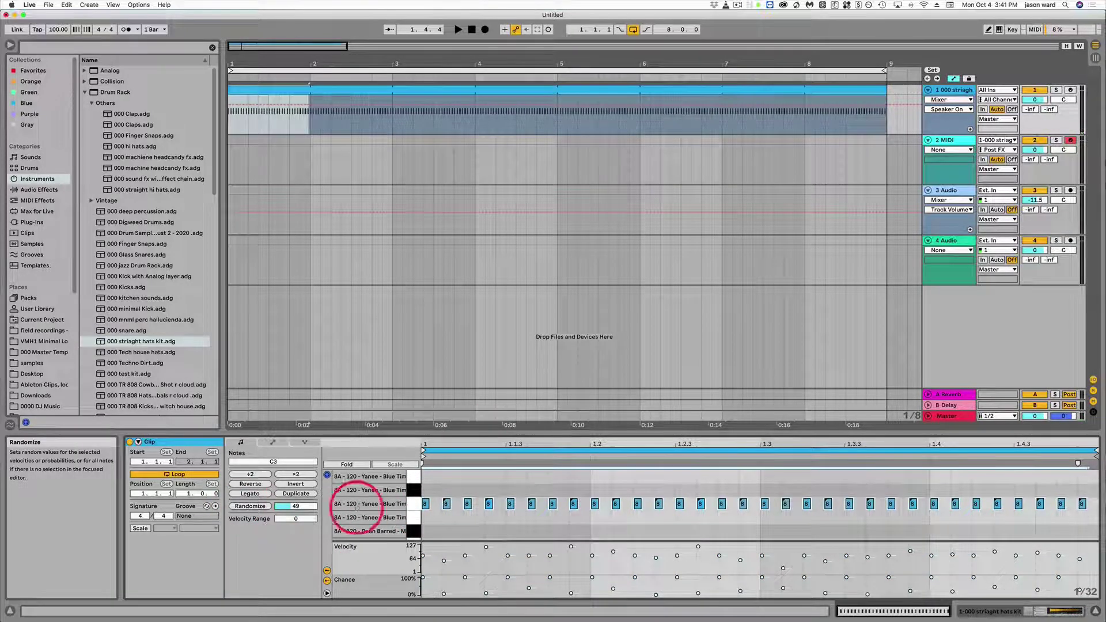
{"action": "left_click", "coordinate": [250, 505]}
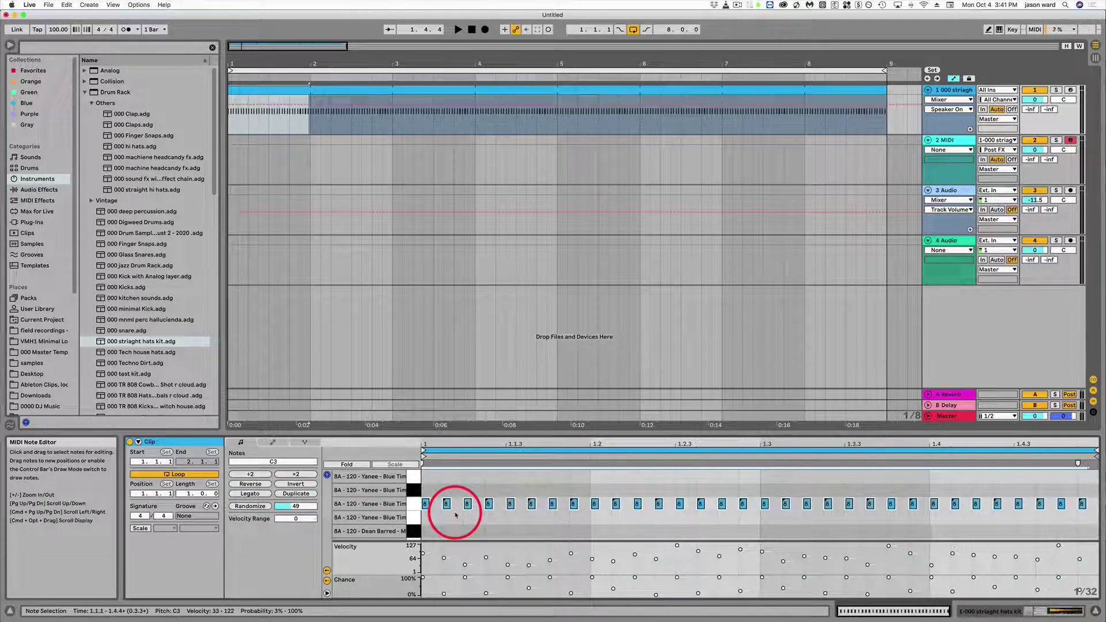
{"action": "key", "text": "space"}
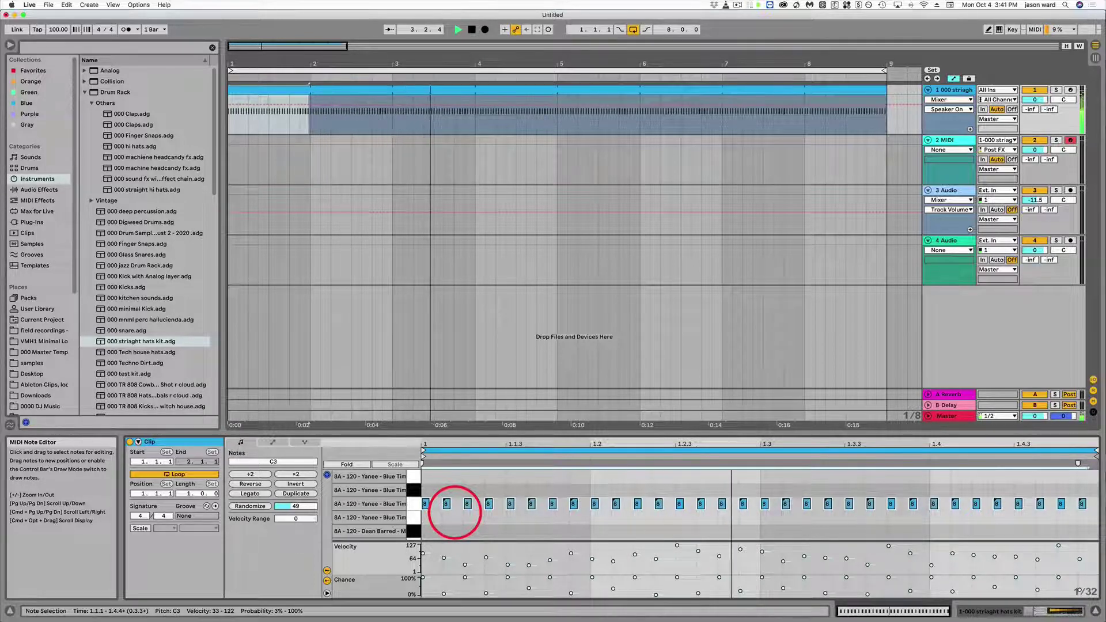
{"action": "key", "text": "space"}
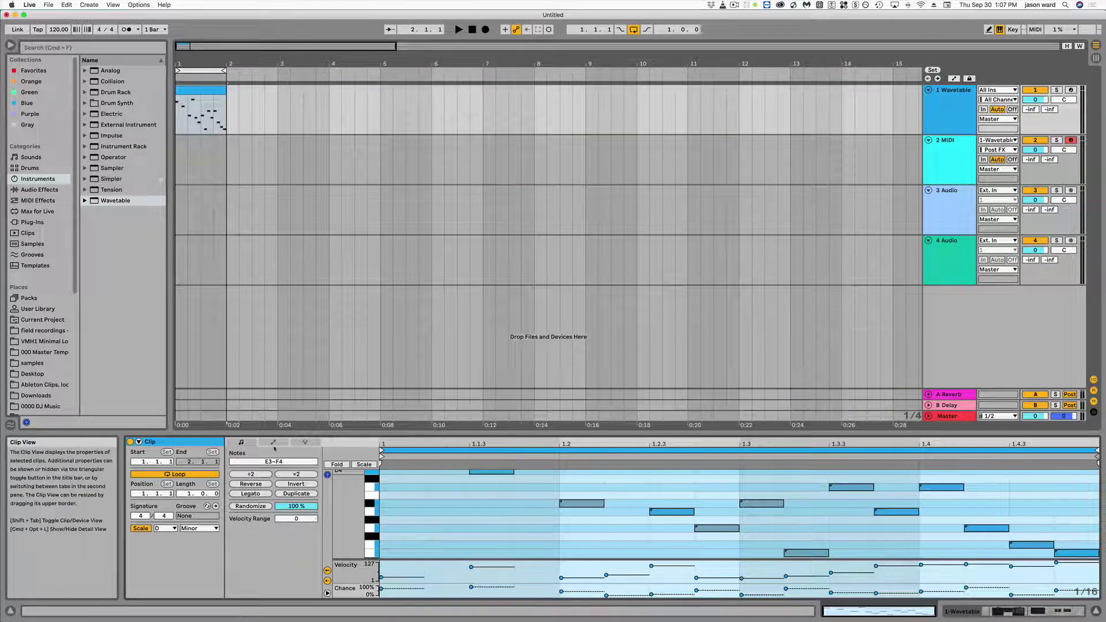
Show the Wavetable clip's envelopes and choose the Glue Compressor as the device, with its Threshold envelope displayed
{"action": "left_click", "coordinate": [275, 443]}
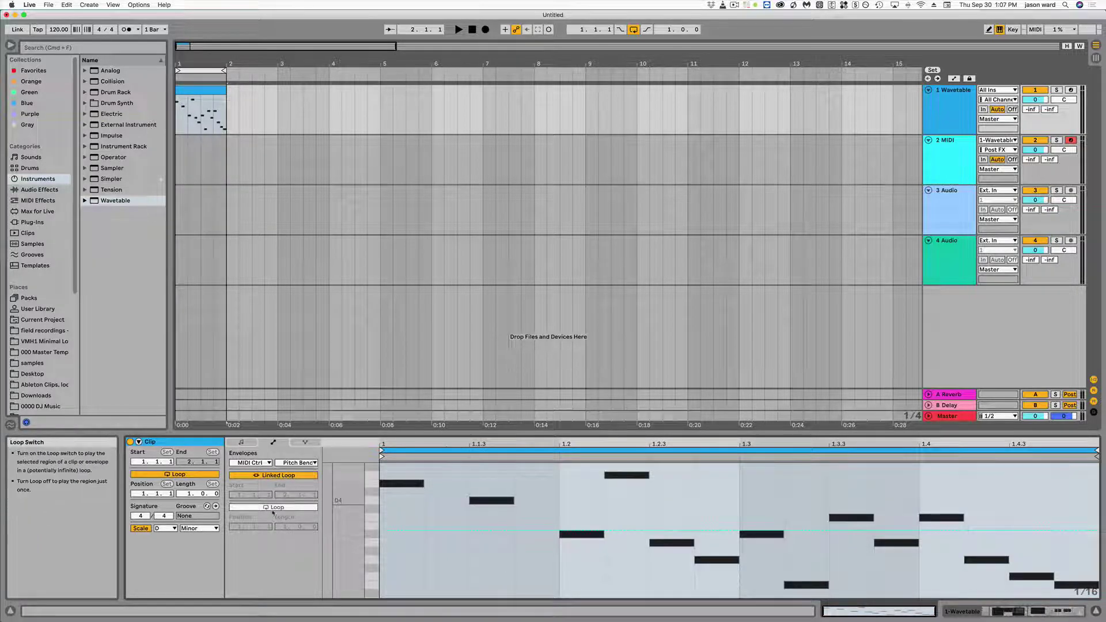
{"action": "left_click", "coordinate": [250, 462]}
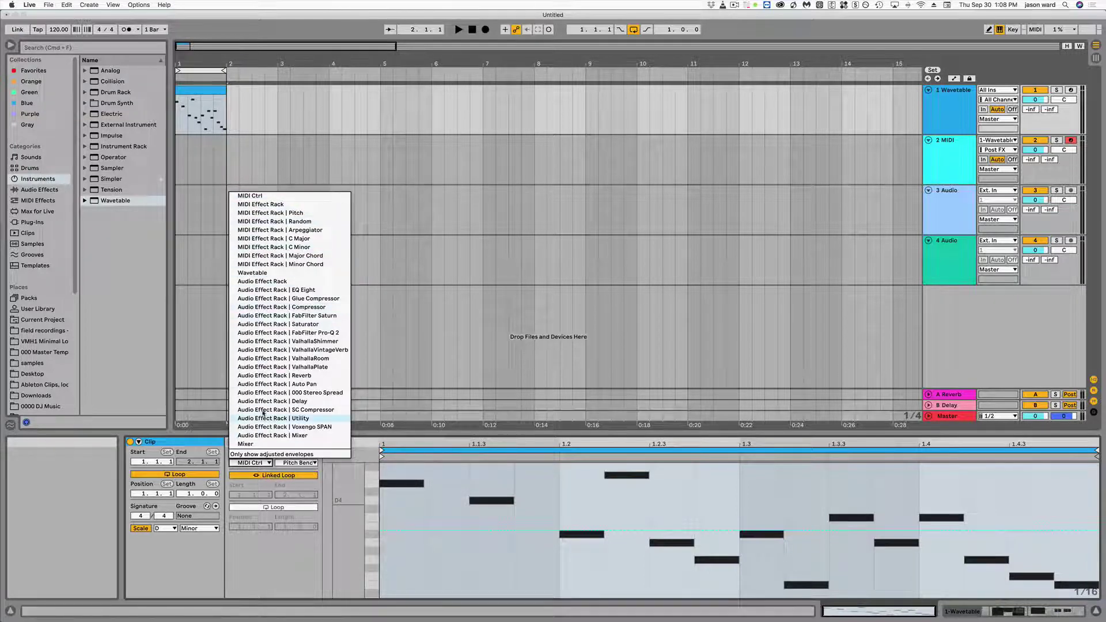
{"action": "left_click", "coordinate": [310, 299]}
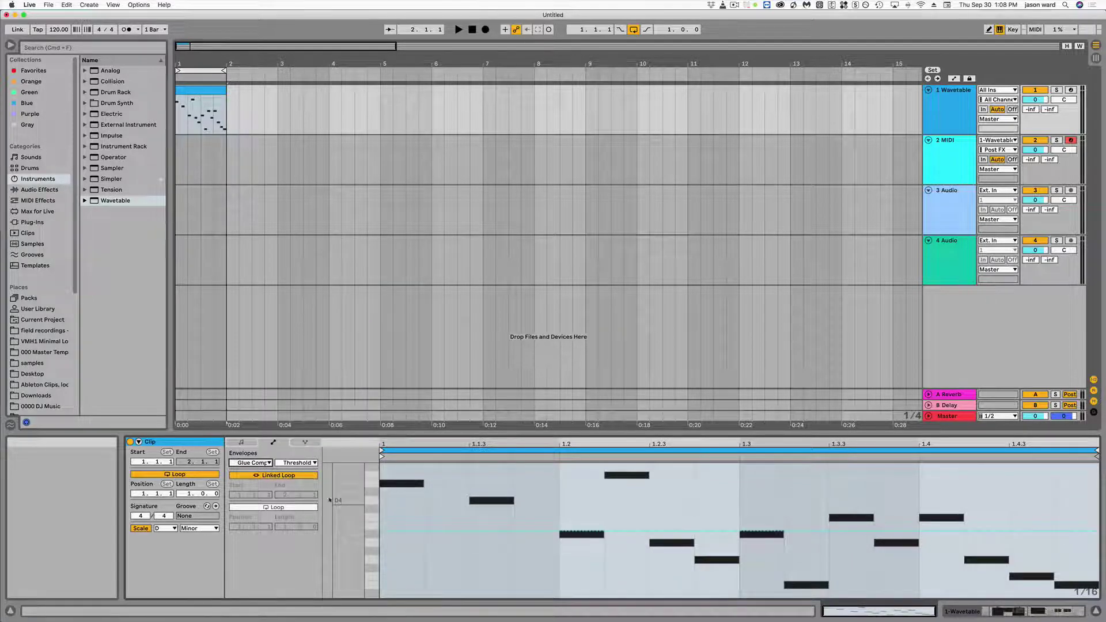
View the Glue Compressor's available envelope parameters, and switch the clip envelope device to Reverb
{"action": "left_click", "coordinate": [297, 462]}
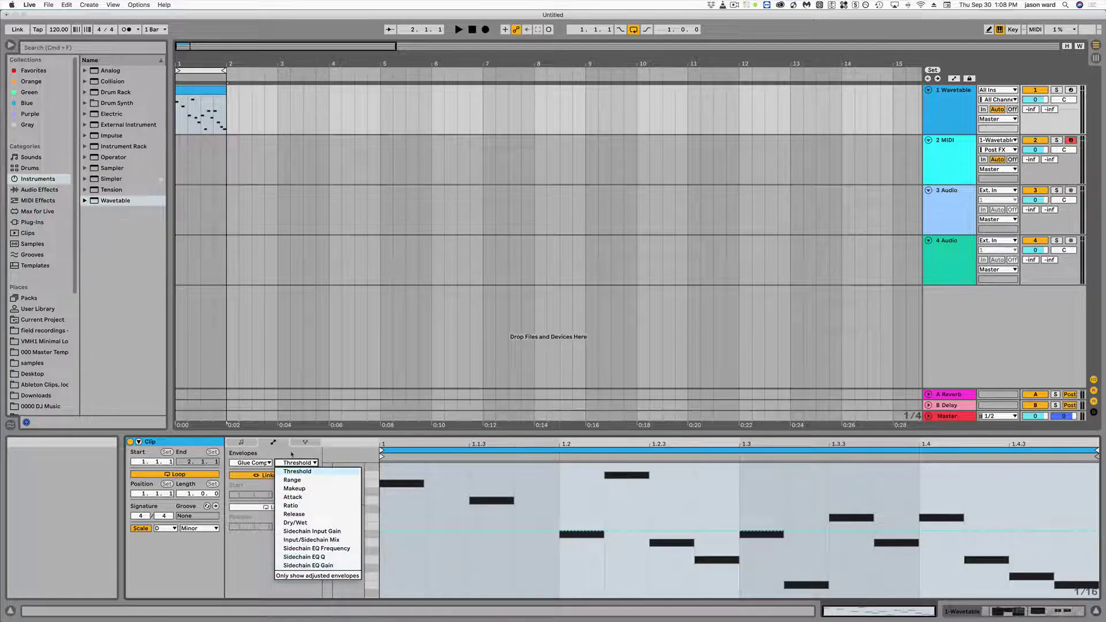
{"action": "left_click", "coordinate": [251, 462]}
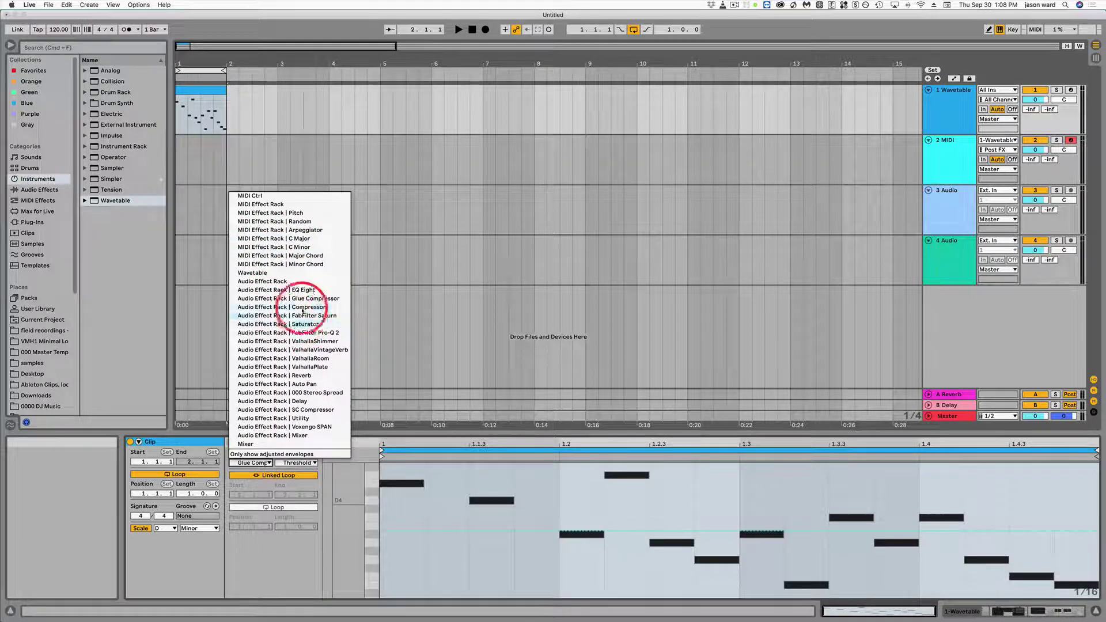
{"action": "left_click", "coordinate": [299, 375]}
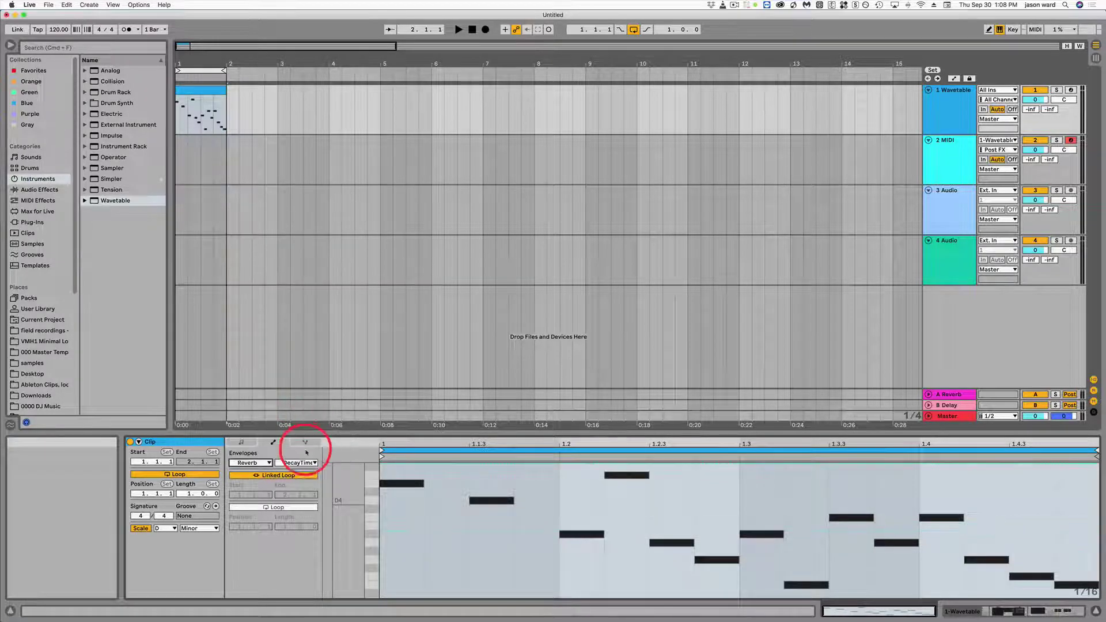
View the Reverb's available envelope parameters, keeping DecayTime selected
{"action": "left_click", "coordinate": [299, 462]}
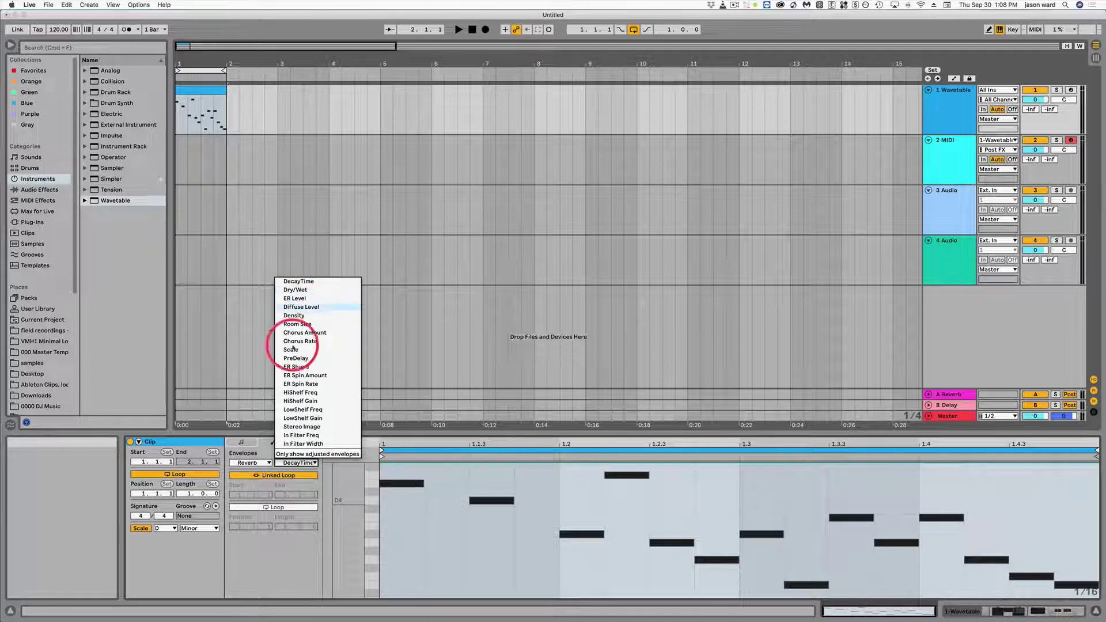
{"action": "left_click", "coordinate": [295, 537]}
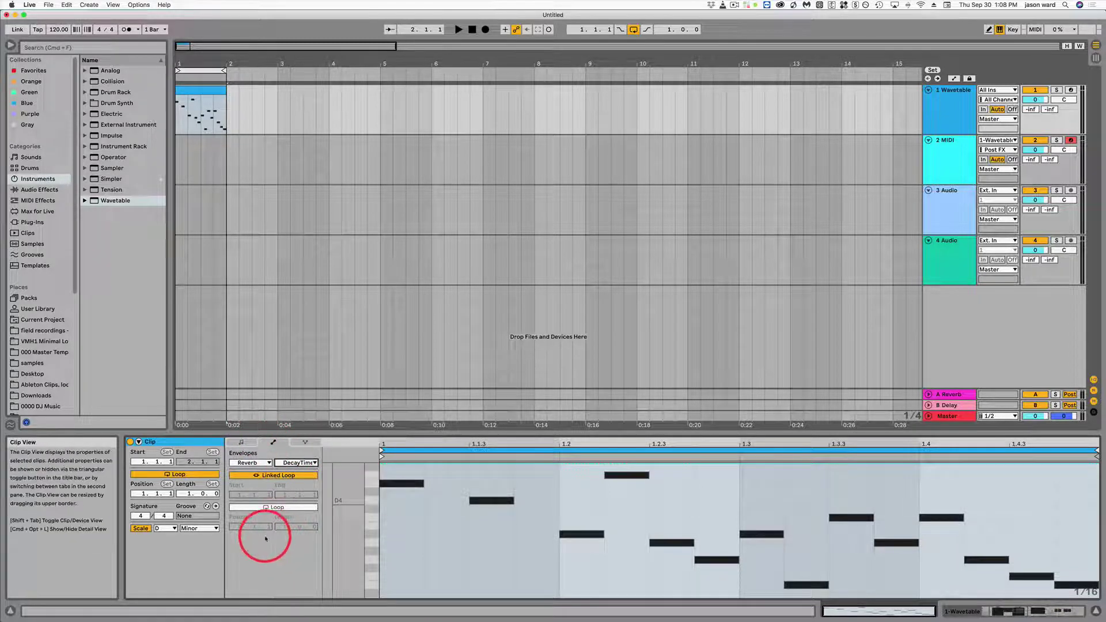
Show the Wavetable clip's note expression view and display the Slide, Pressure, Velocity and Release Velocity lanes
{"action": "left_click", "coordinate": [304, 441]}
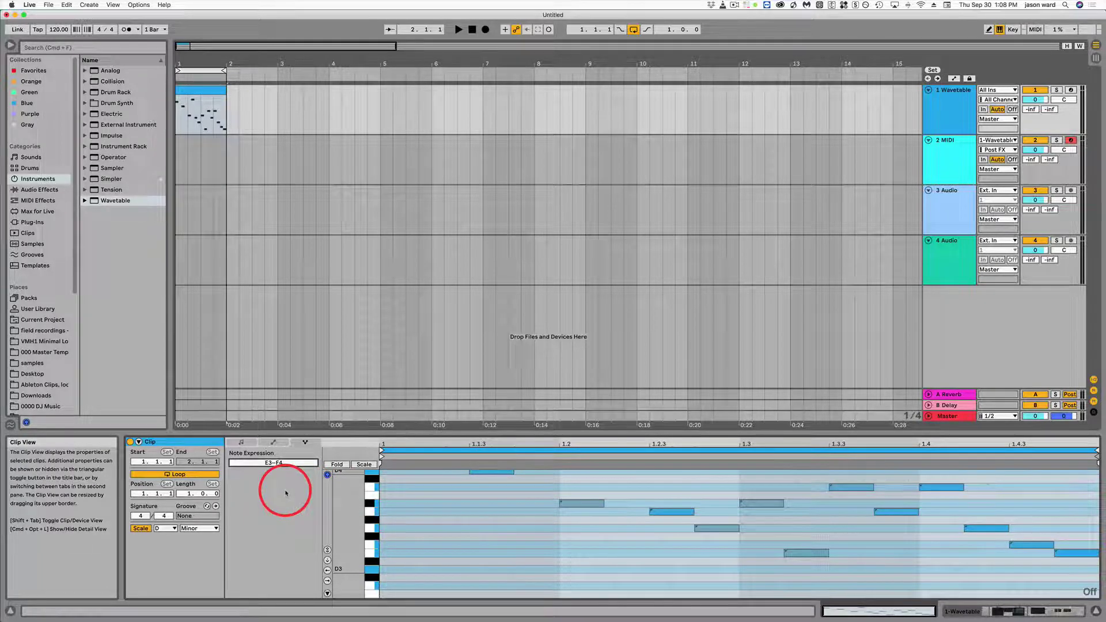
{"action": "left_click", "coordinate": [327, 550]}
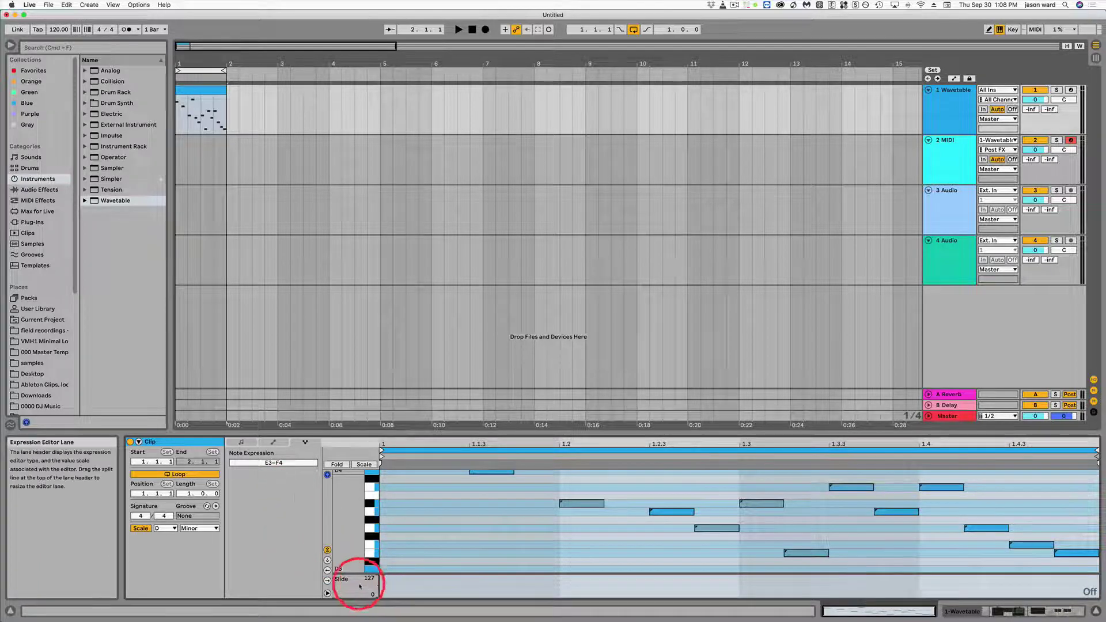
{"action": "left_click", "coordinate": [327, 560]}
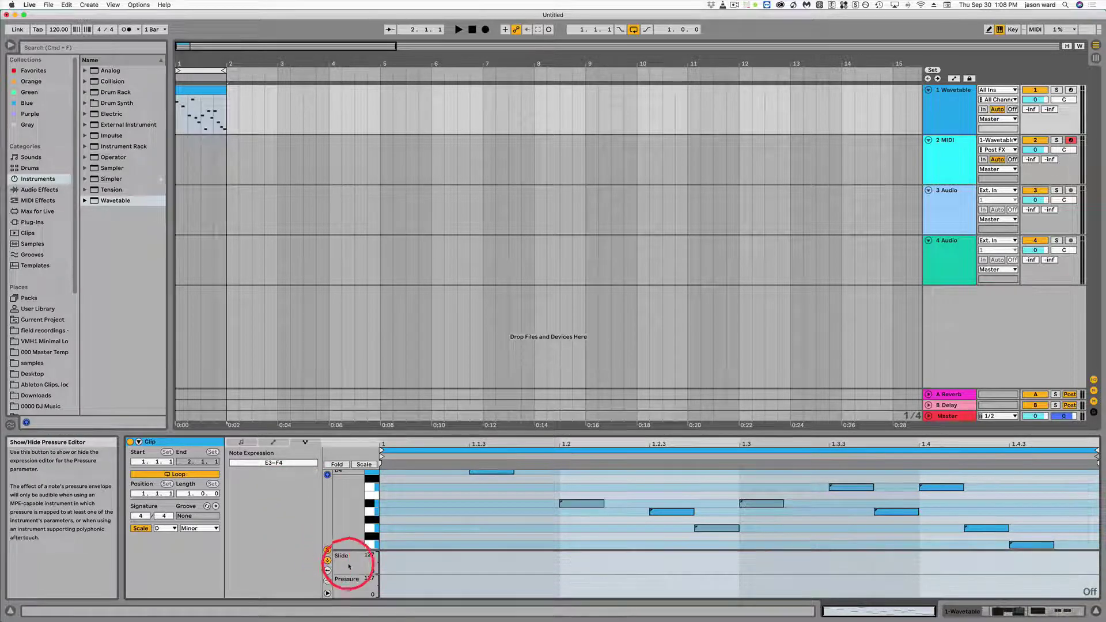
{"action": "left_click", "coordinate": [327, 570]}
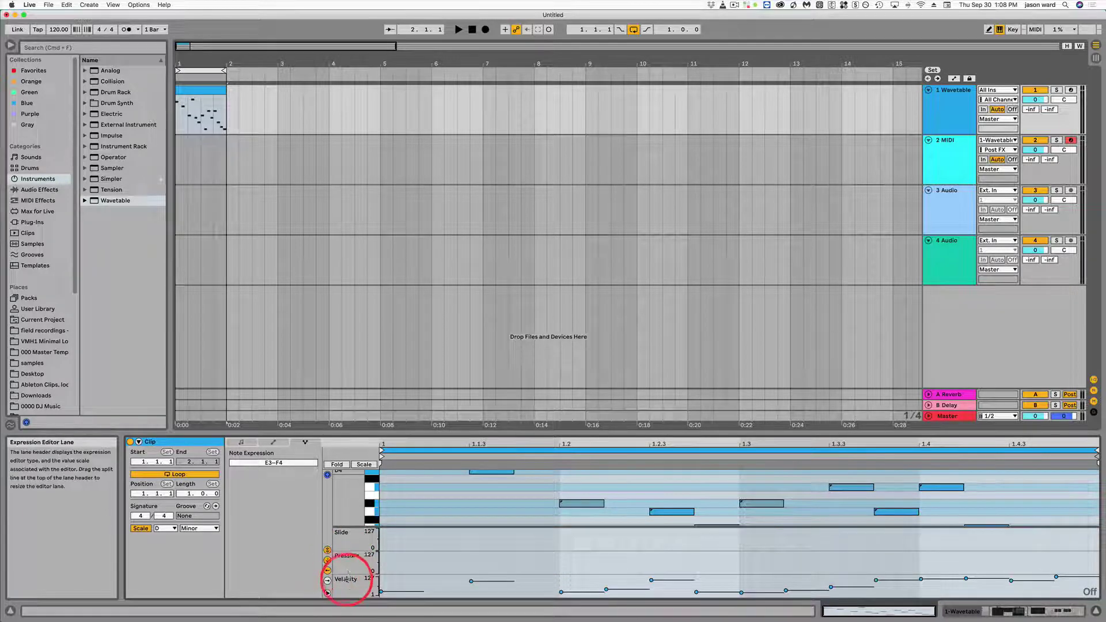
{"action": "left_click", "coordinate": [327, 580]}
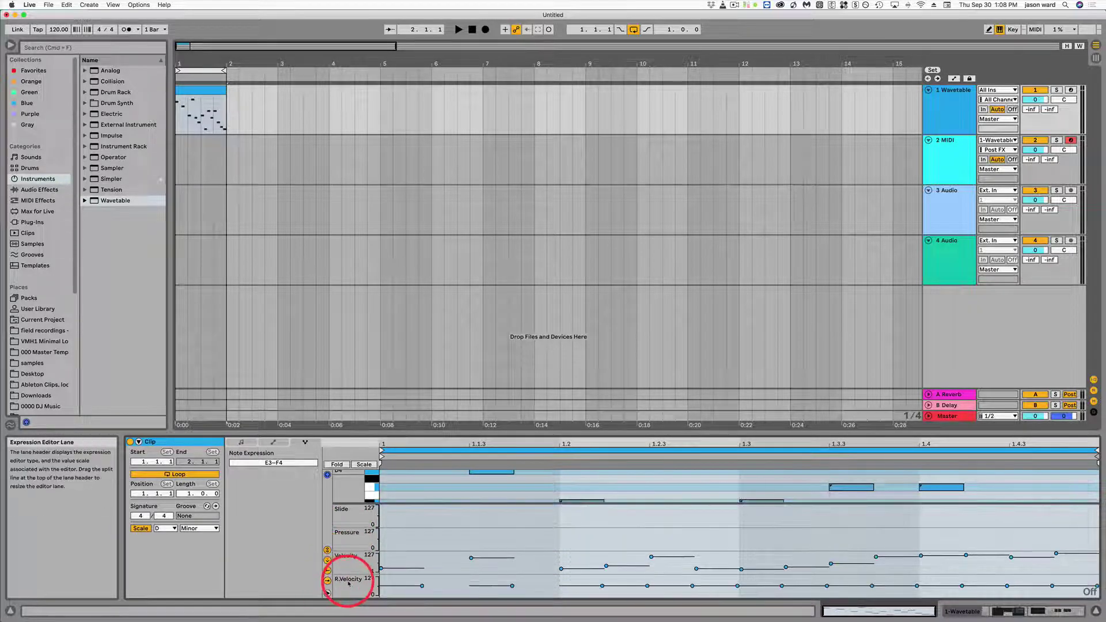